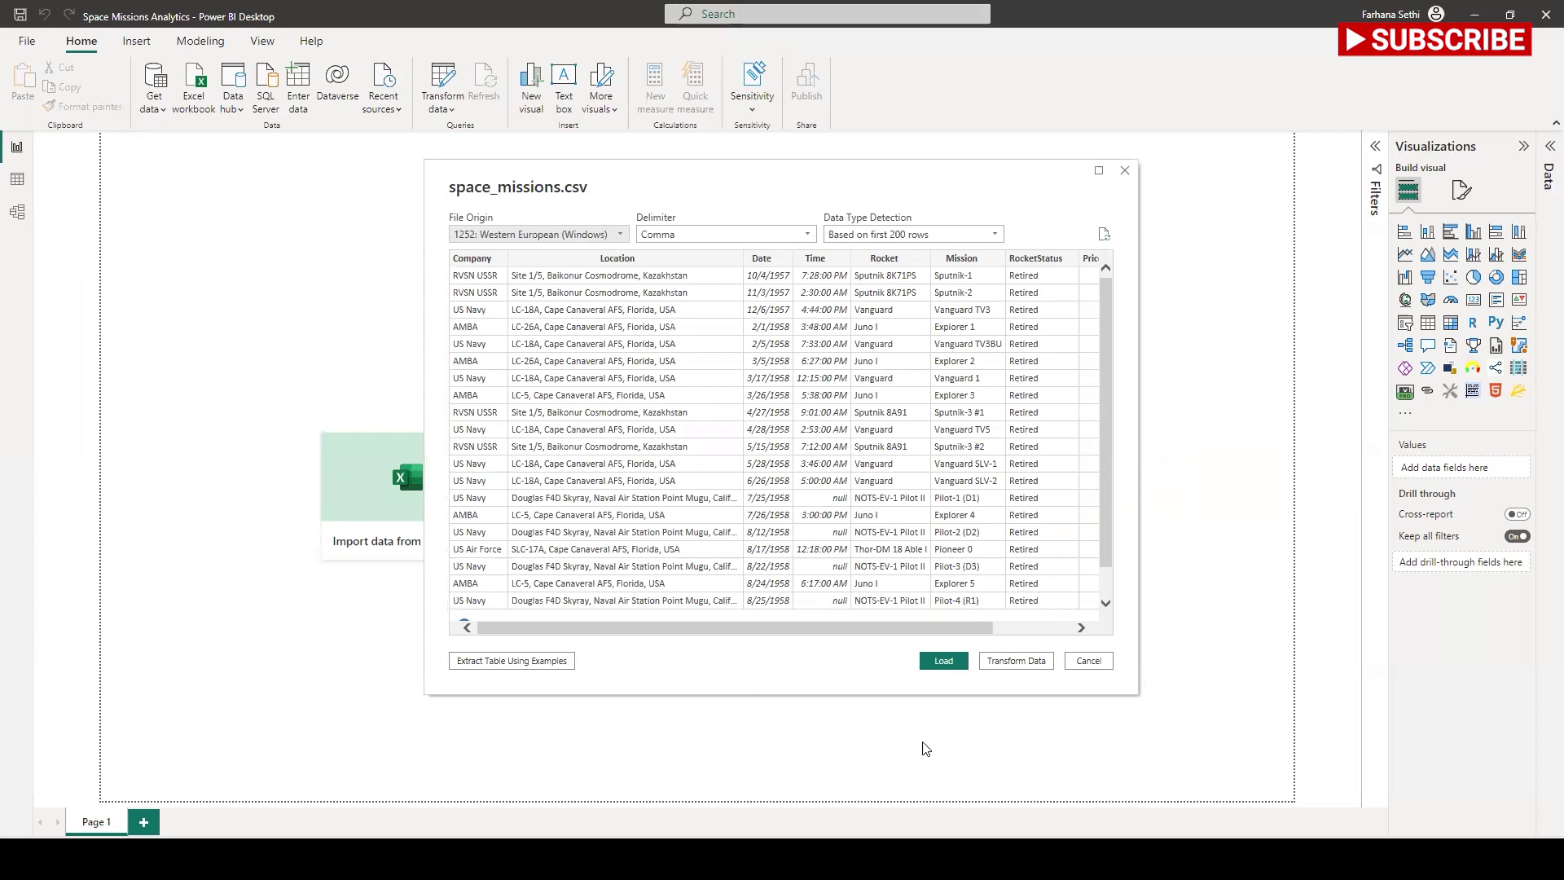
Step: Load space_missions.csv into the report and switch to the Excel data dictionary
click(937, 660)
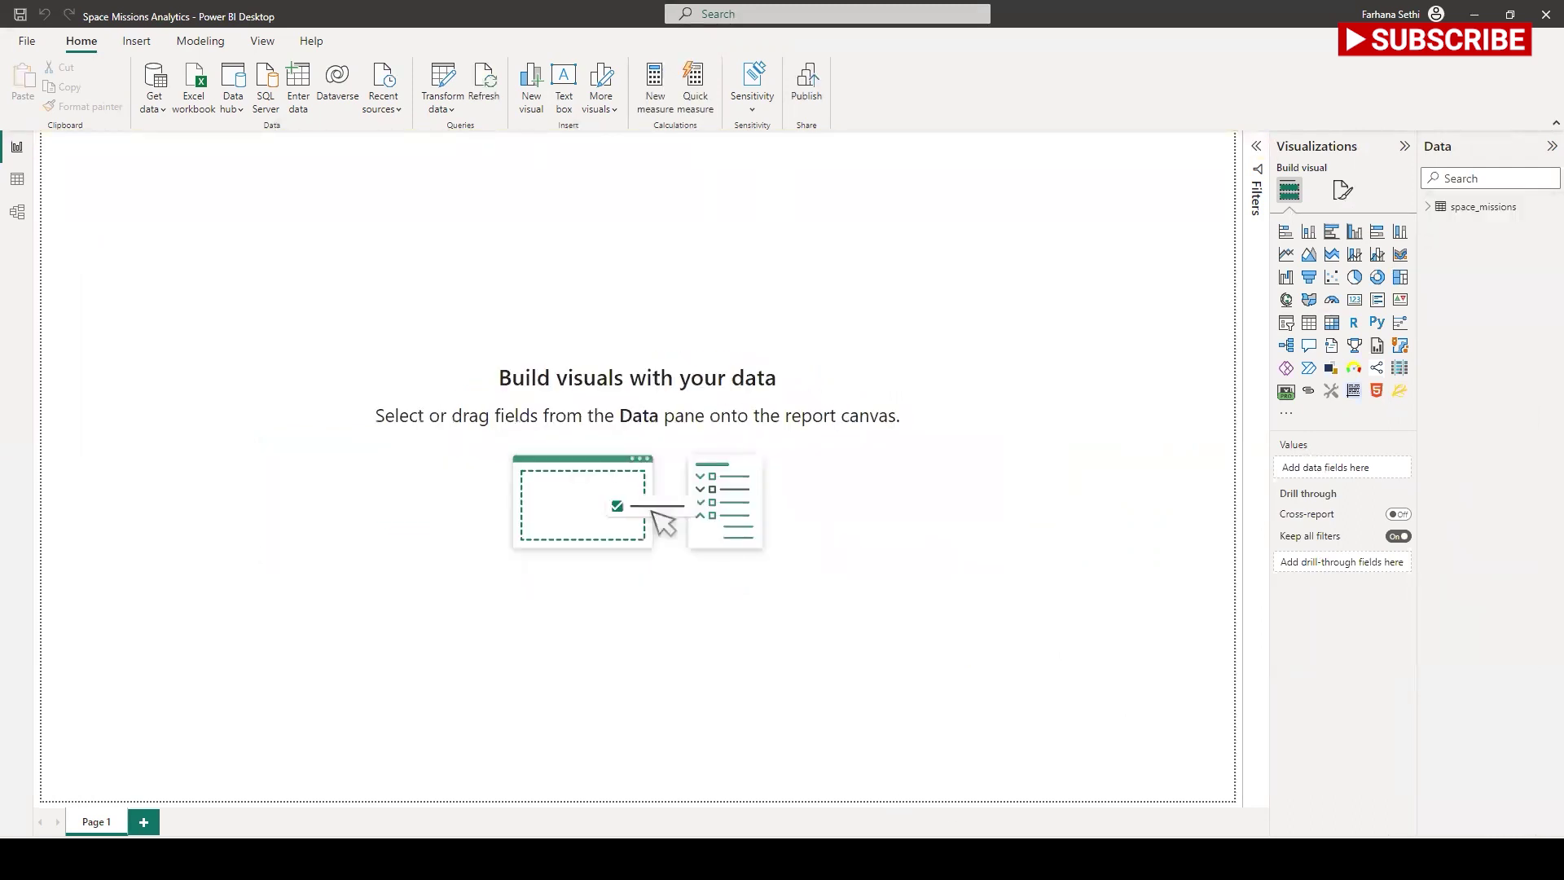
key(alt+Tab)
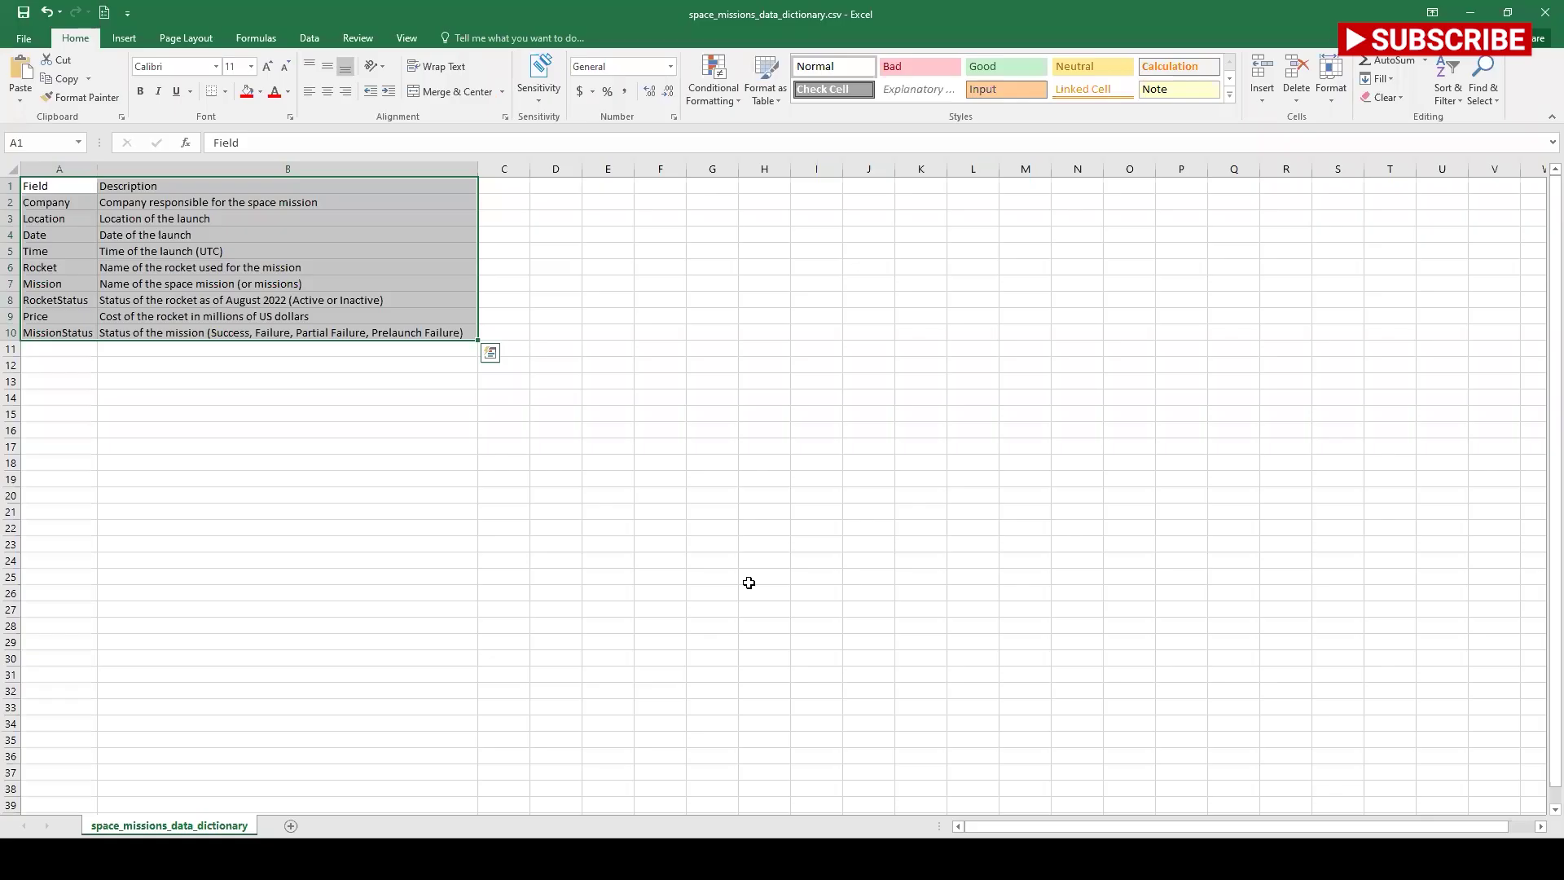
Step: Return to Power BI and expand the space_missions table in the Data pane
key(alt+Tab)
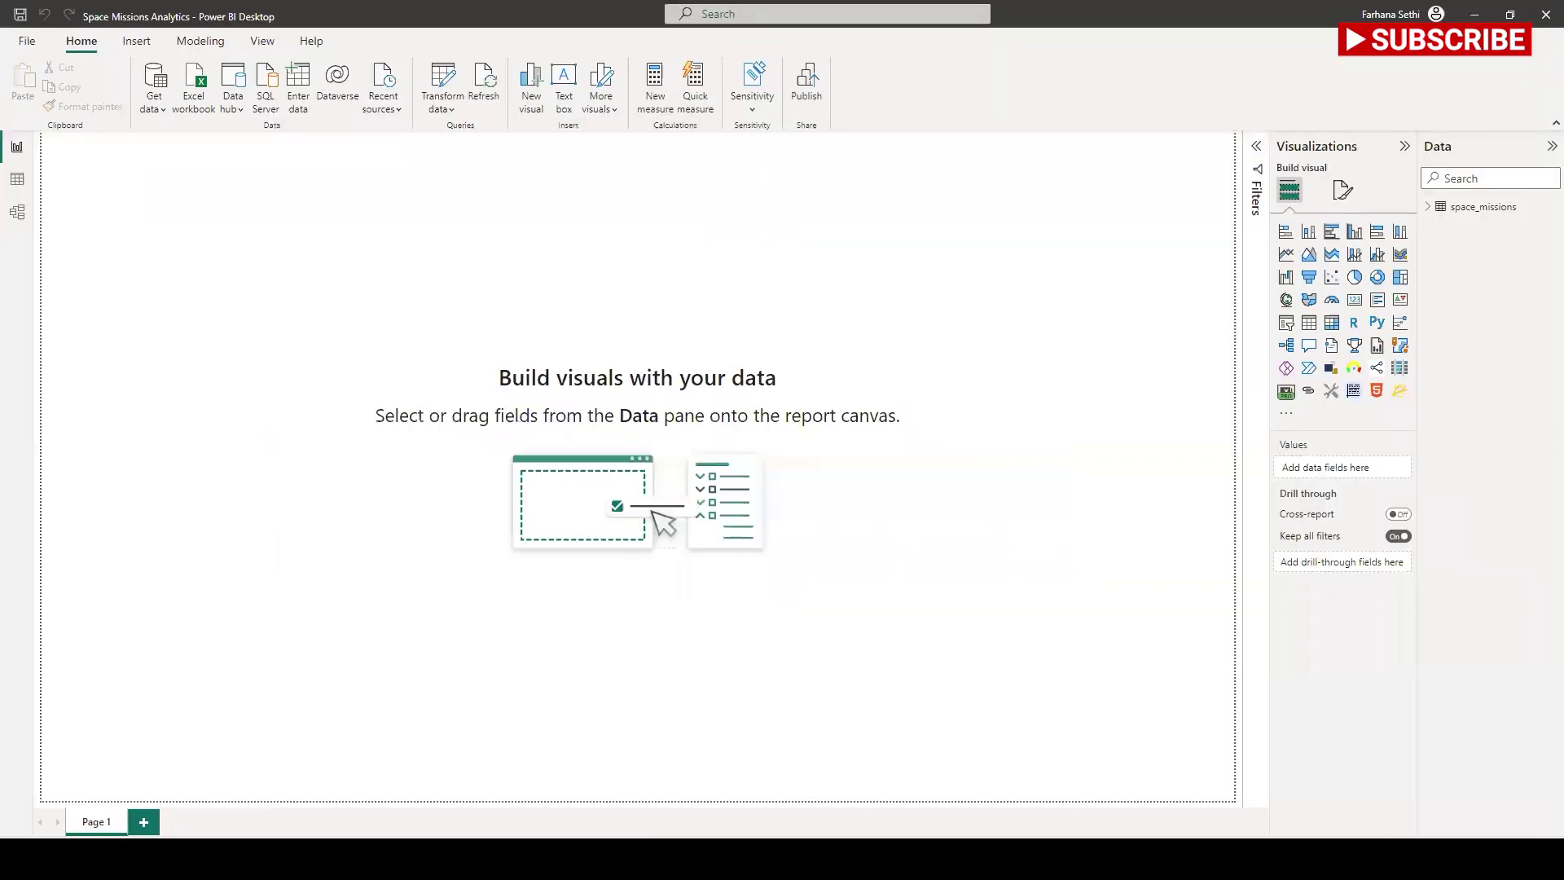
click(1426, 209)
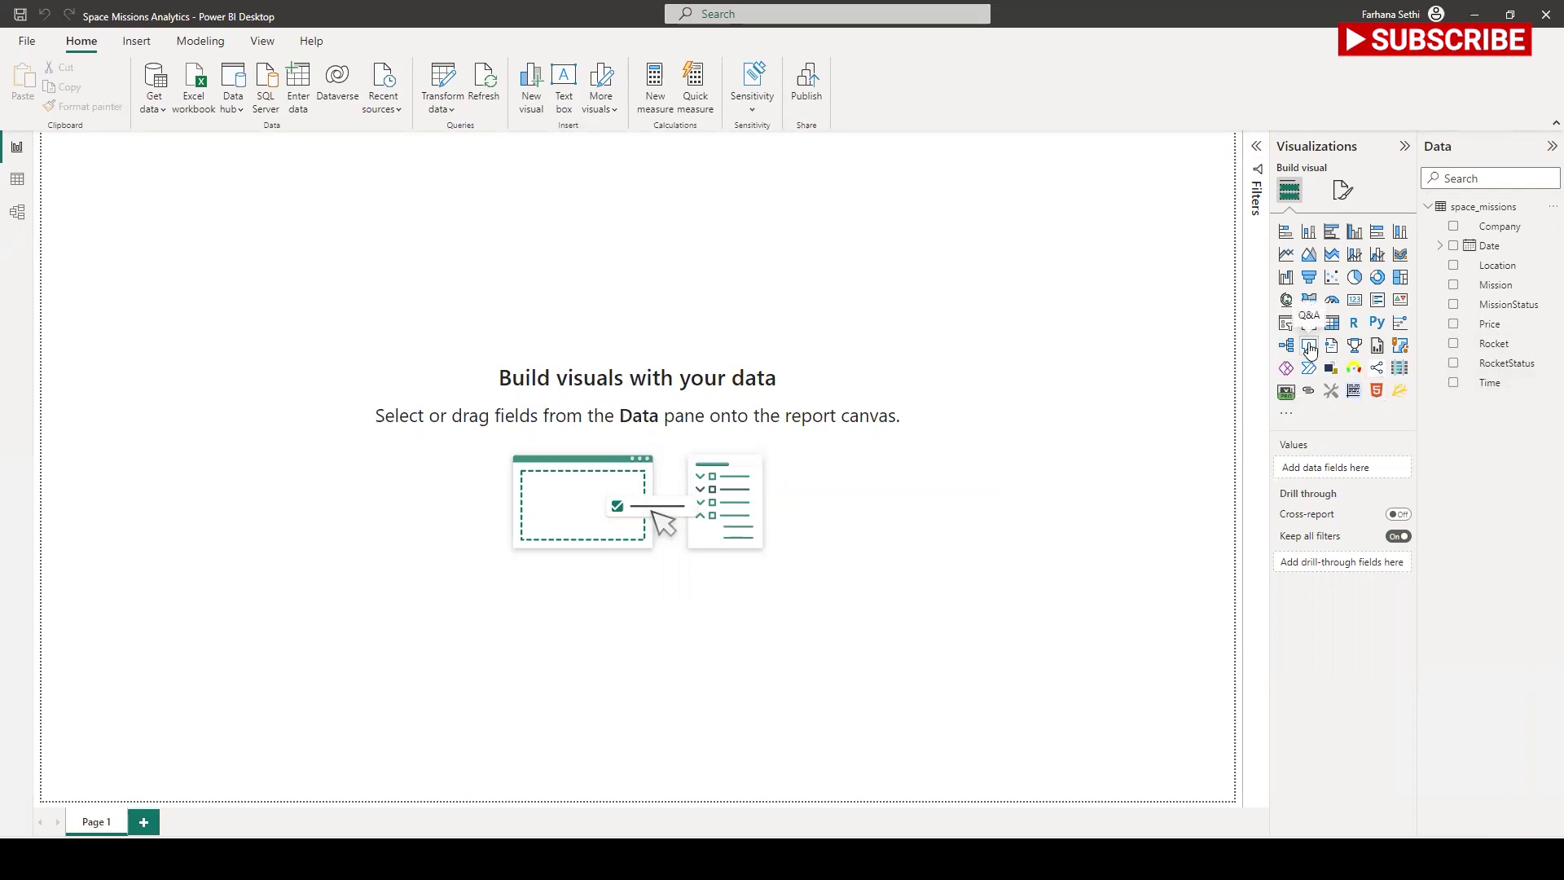
Step: Add a wide, taller Q&A visual with all suggestions and ask 'what is the most recent space mission'
click(1309, 346)
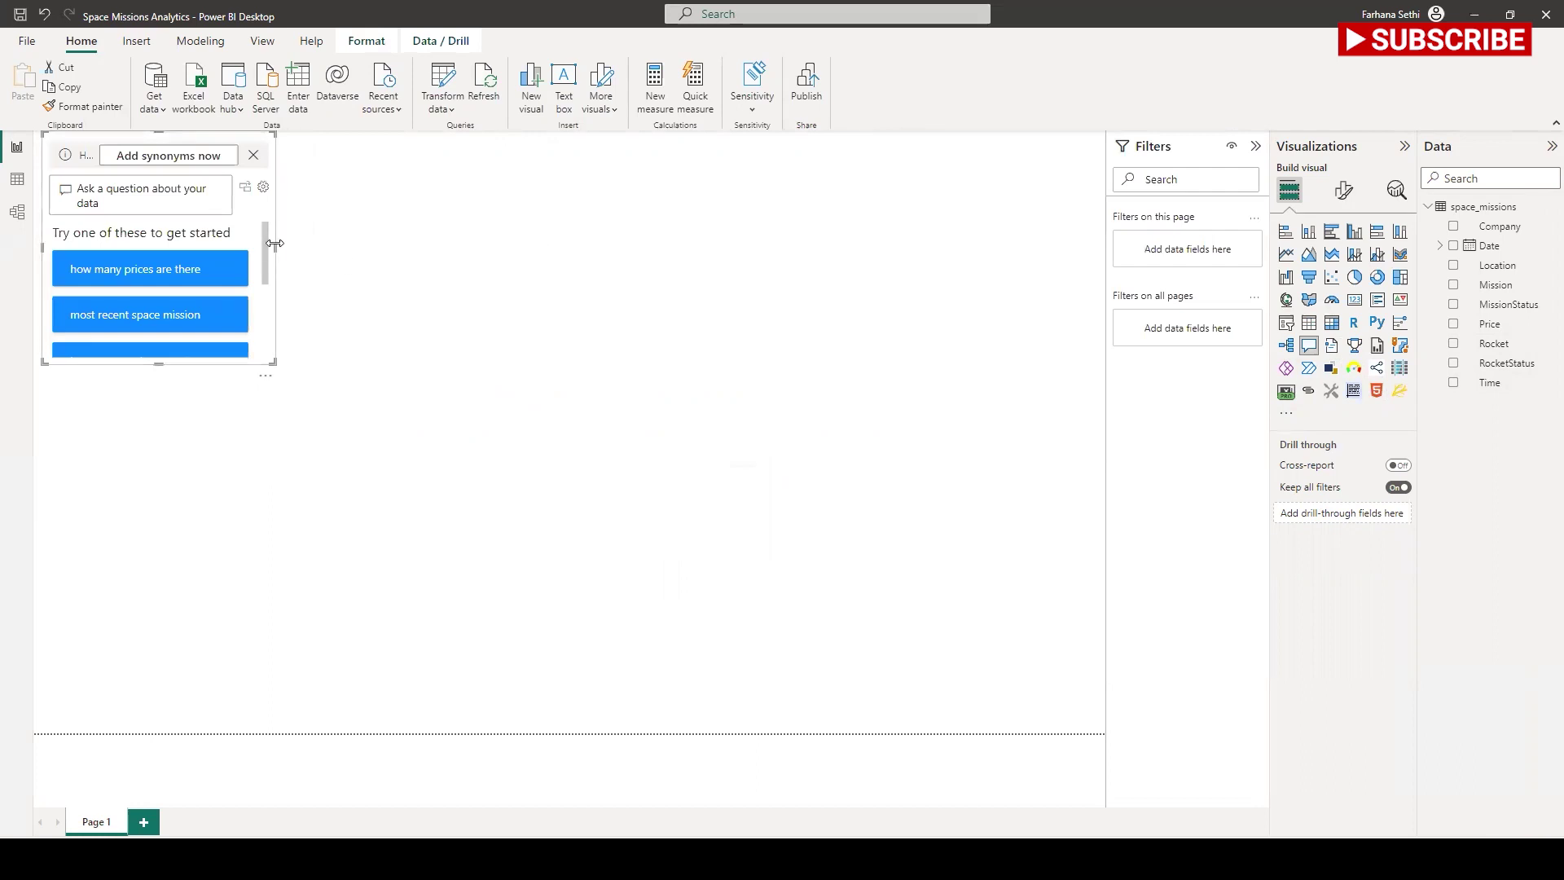
drag(275, 248, 1112, 224)
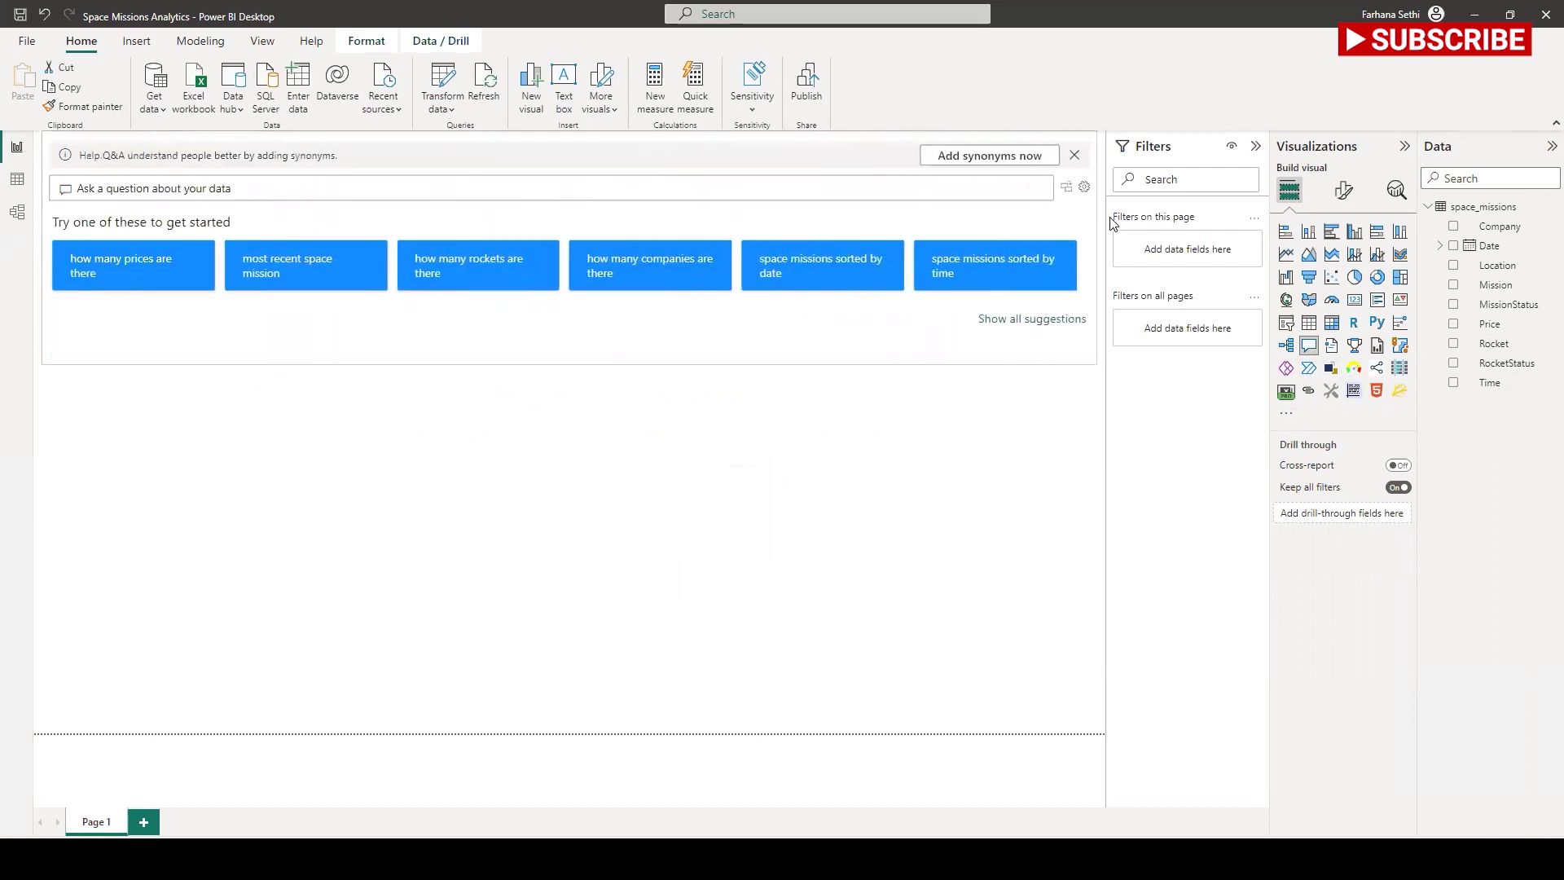
click(1018, 321)
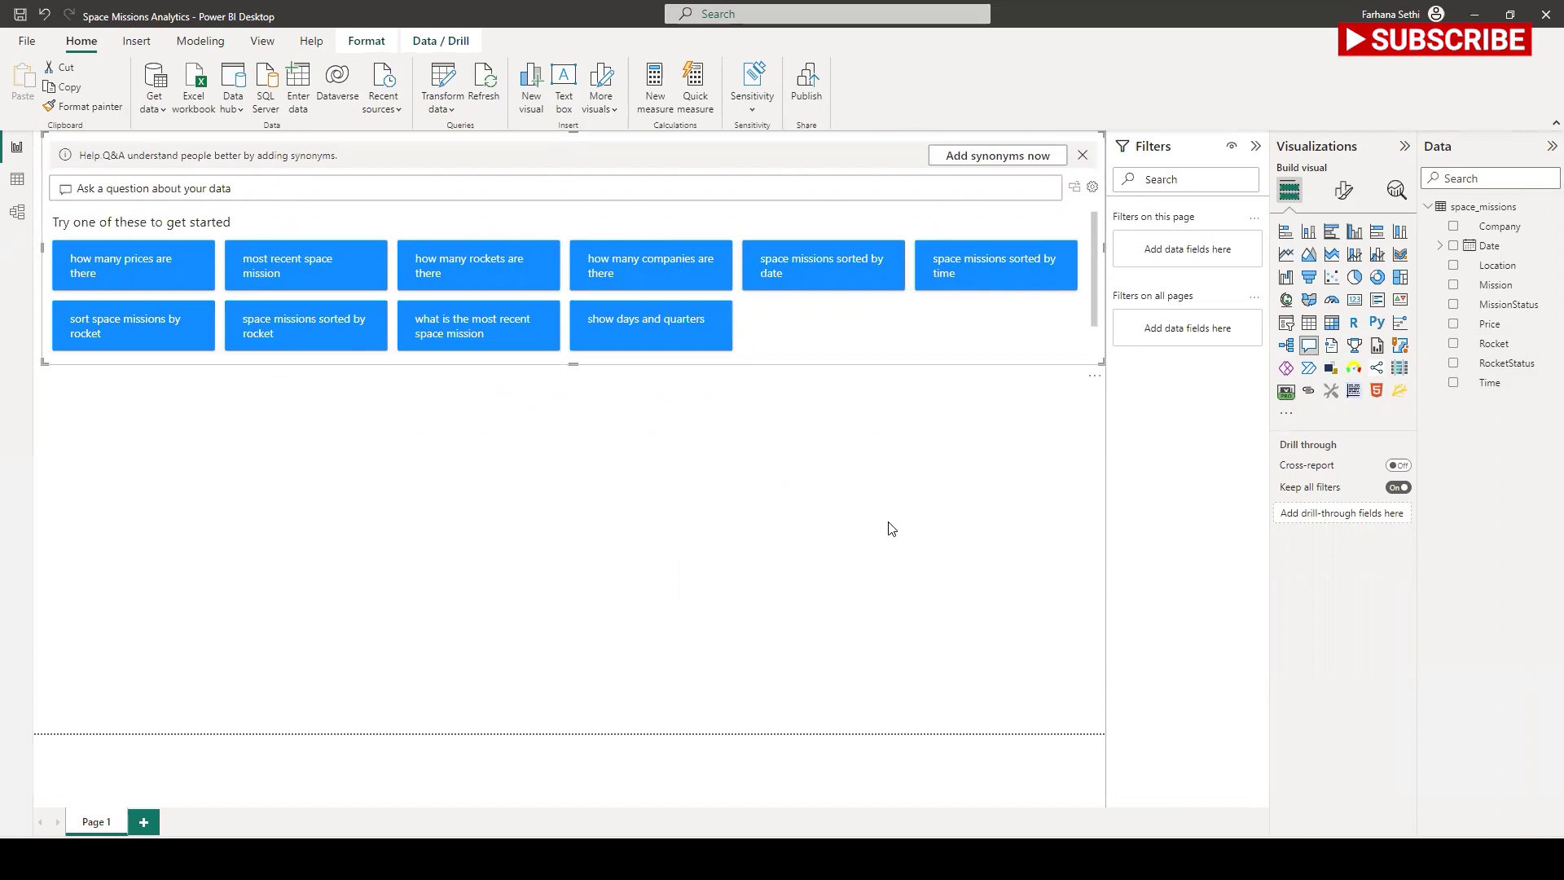
drag(574, 363, 574, 403)
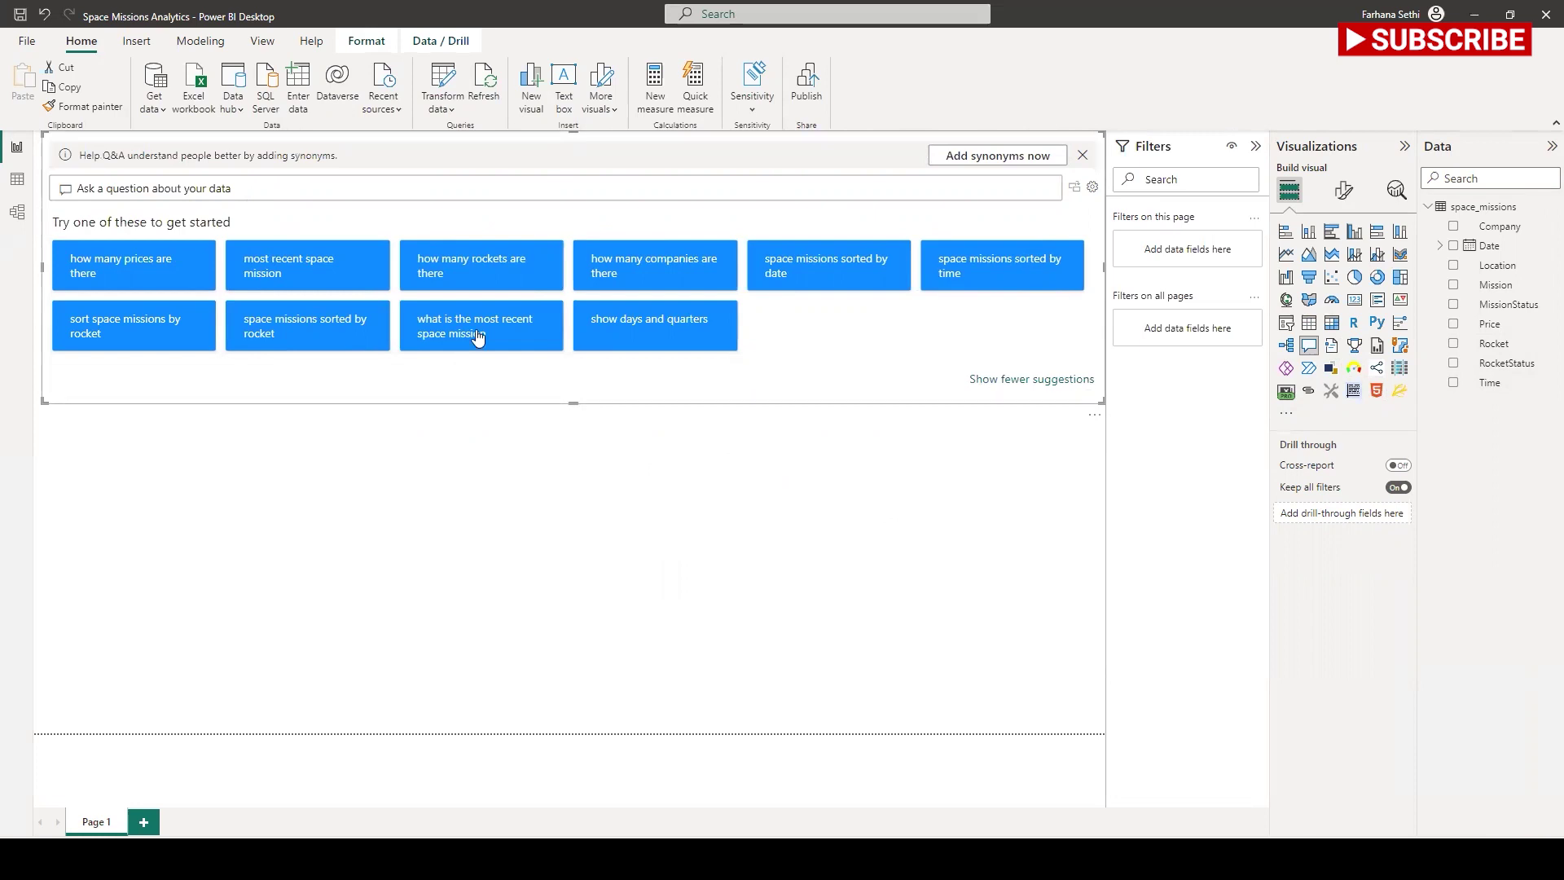
click(478, 338)
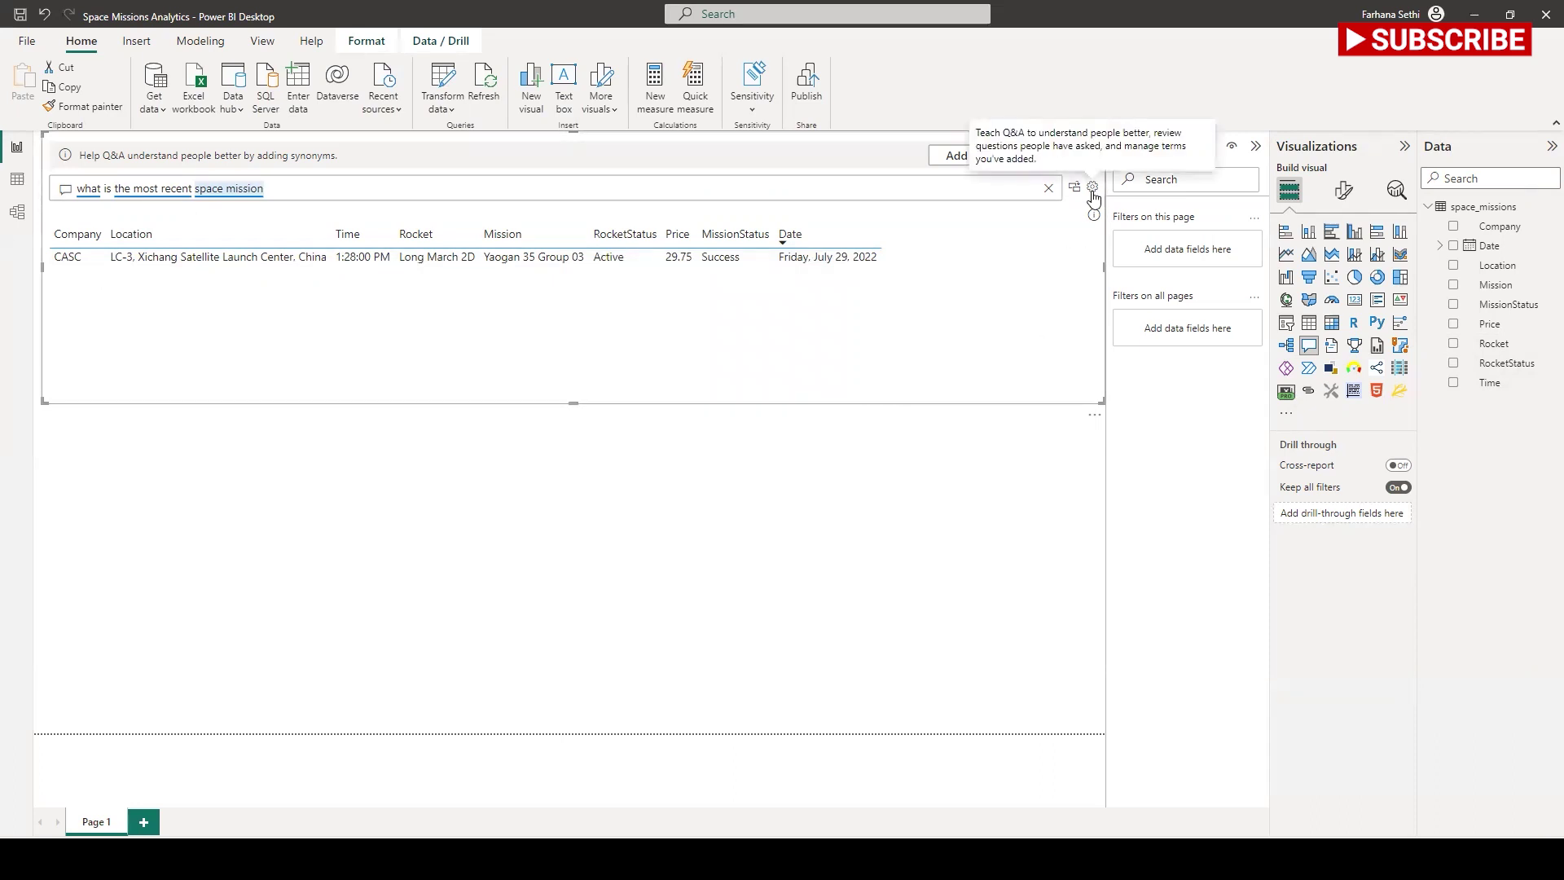
Step: Convert the Q&A answer (Yaogan 35 Group 03, July 29, 2022) into a standard table visual
mouse_move(1094, 220)
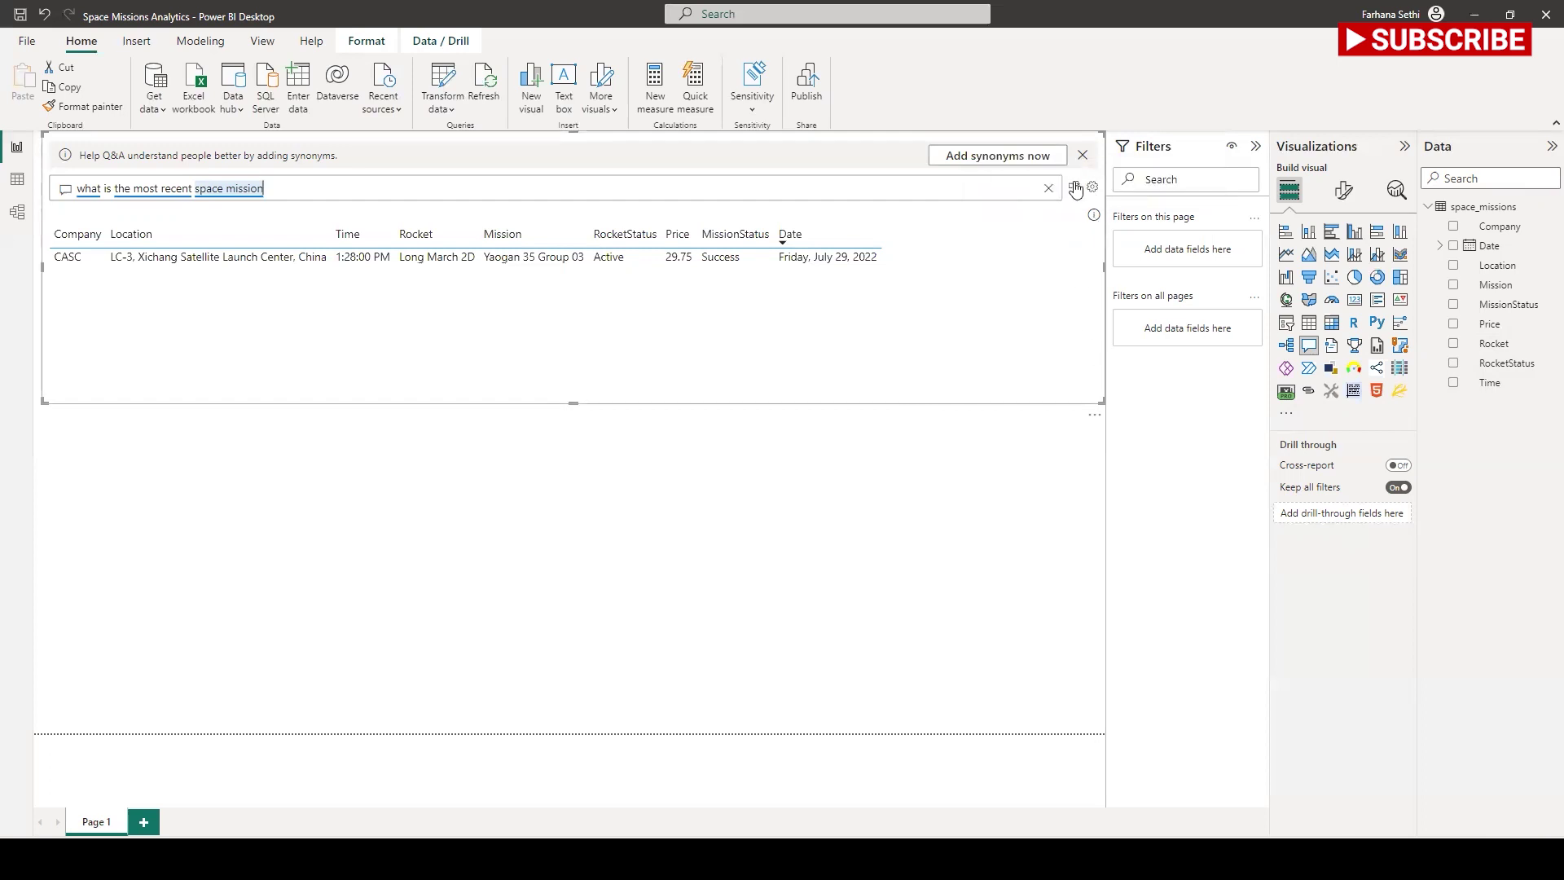
click(1073, 189)
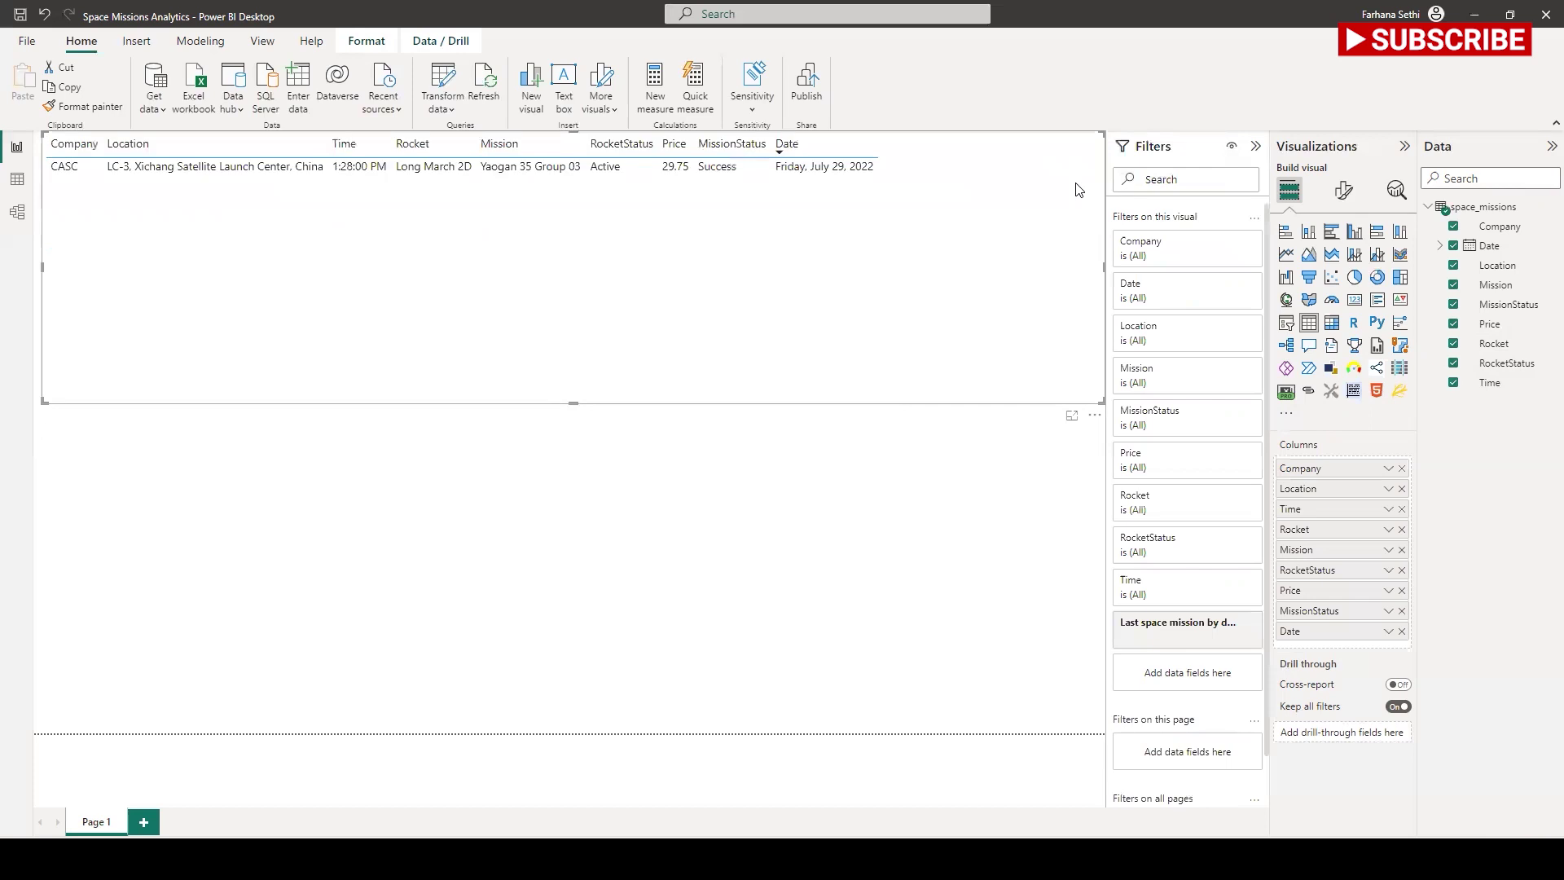
Step: Add Page 2 with a taller Q&A visual showing all suggested questions
click(145, 822)
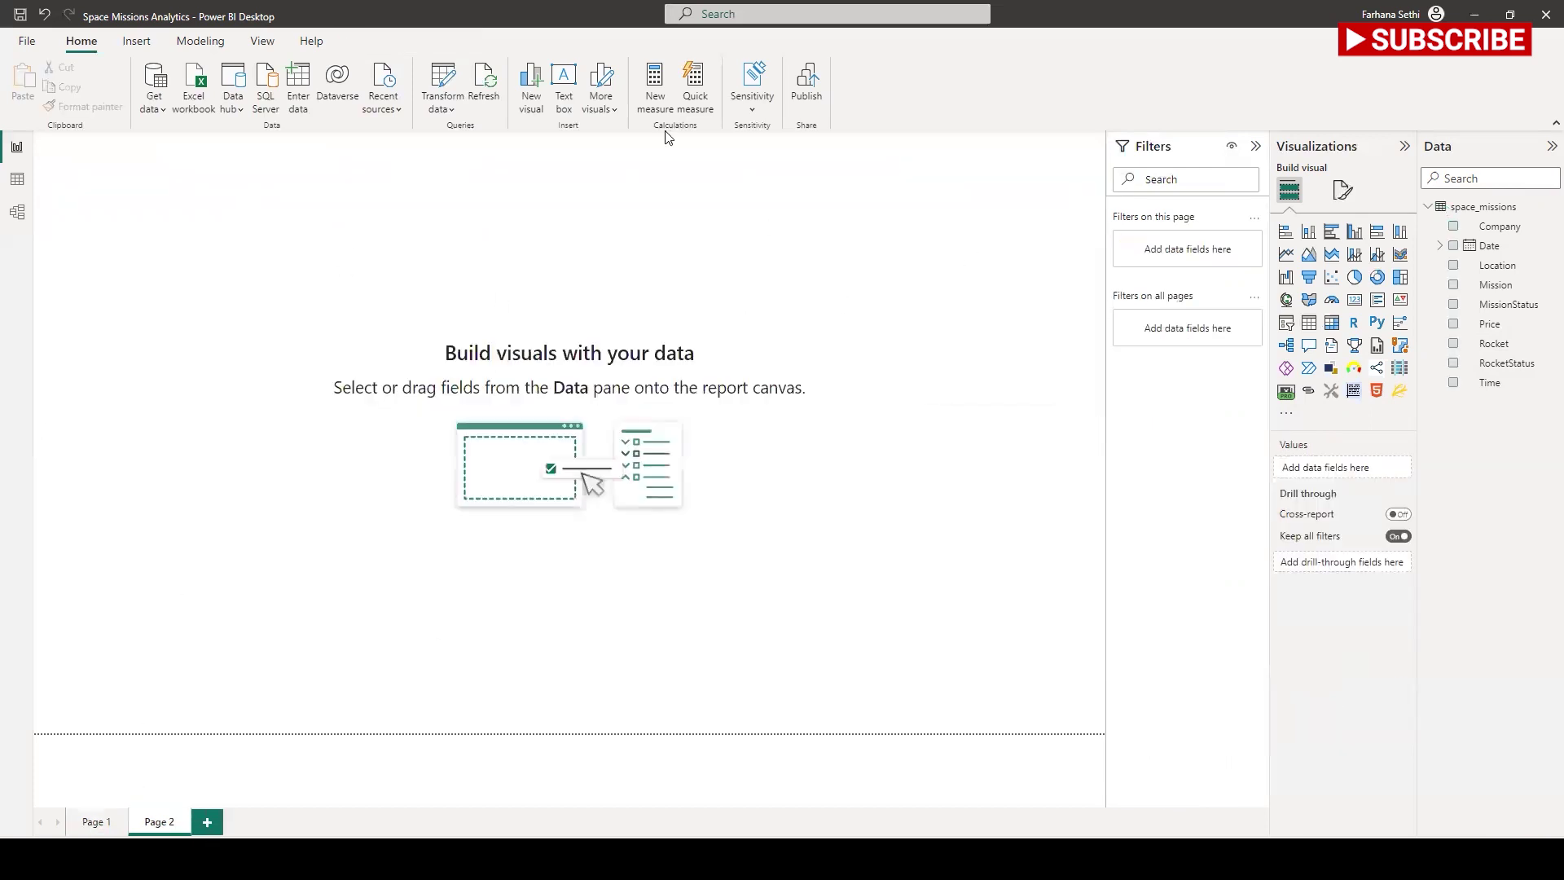
click(1310, 347)
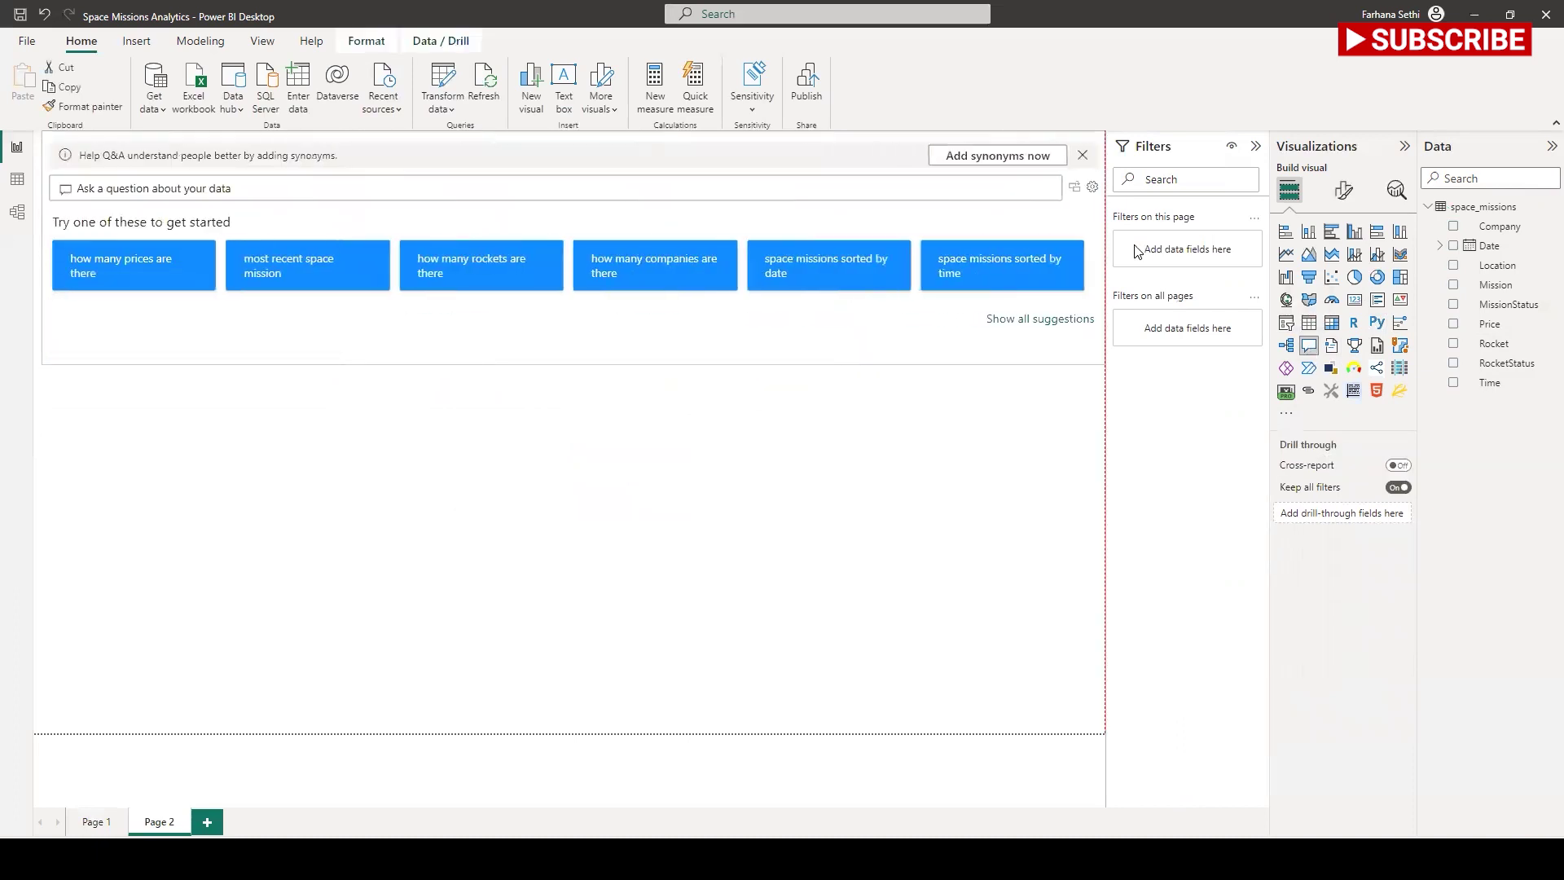
drag(572, 363, 579, 406)
click(1028, 324)
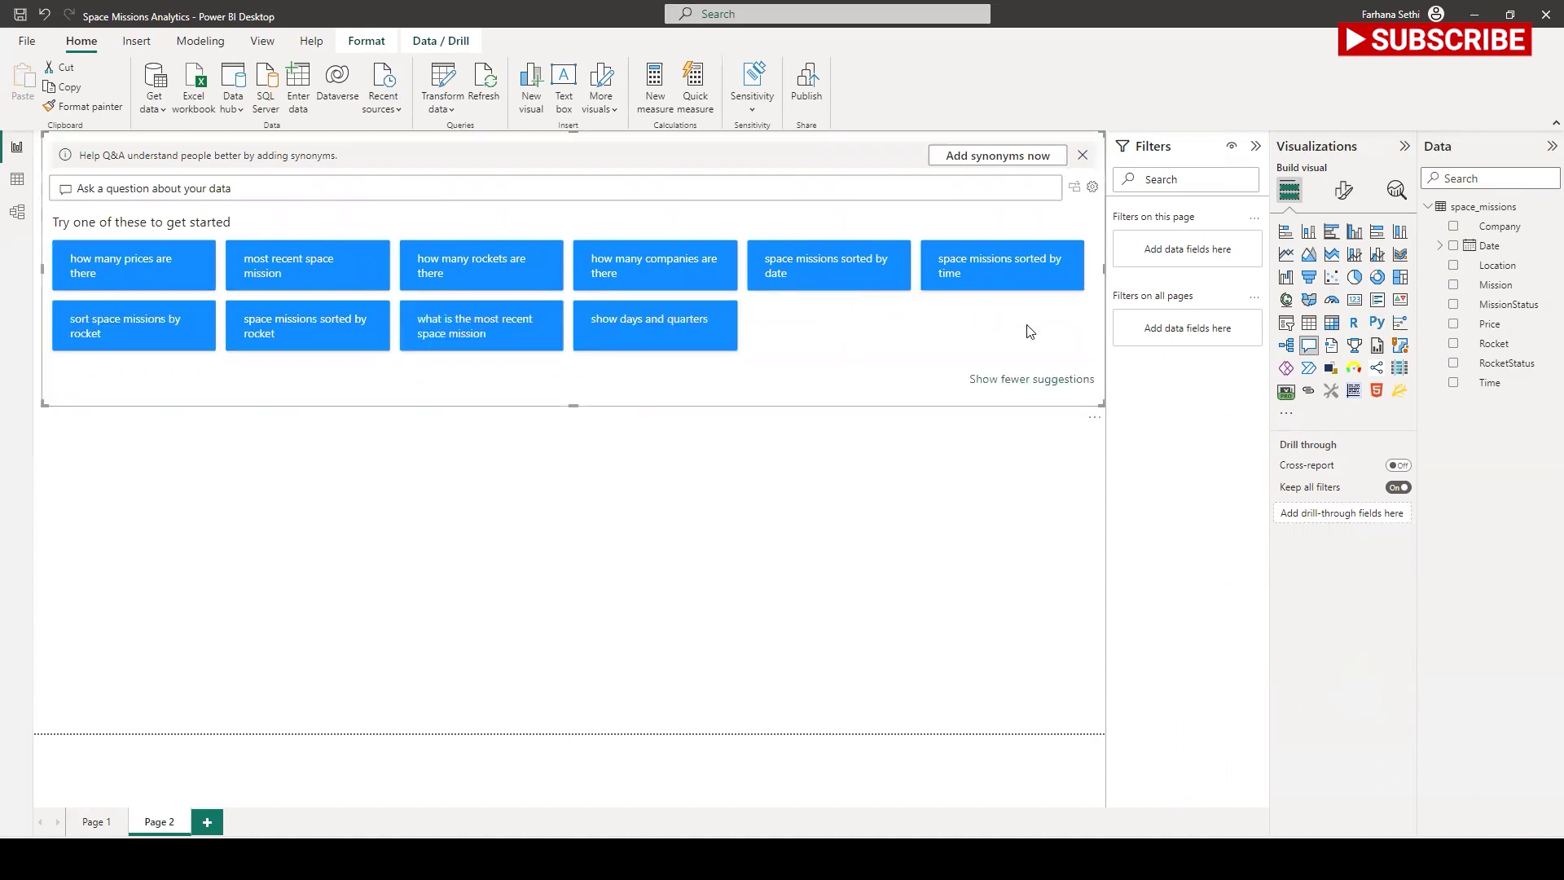
Step: In Q&A setup's Suggest questions, enter 'how have rocket launches trended across time'
click(1093, 191)
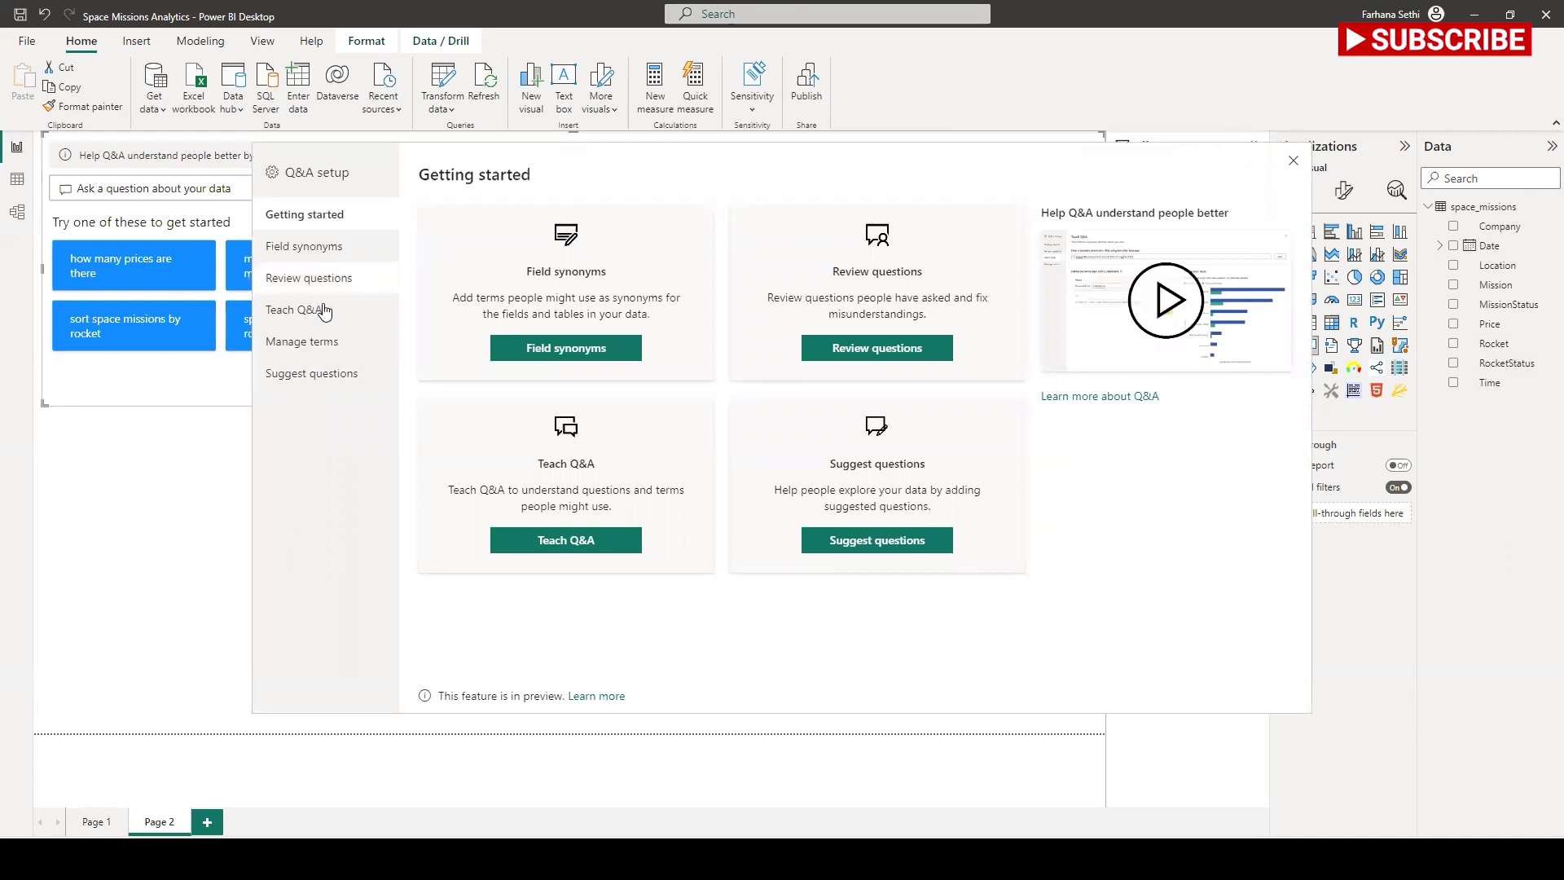
click(348, 378)
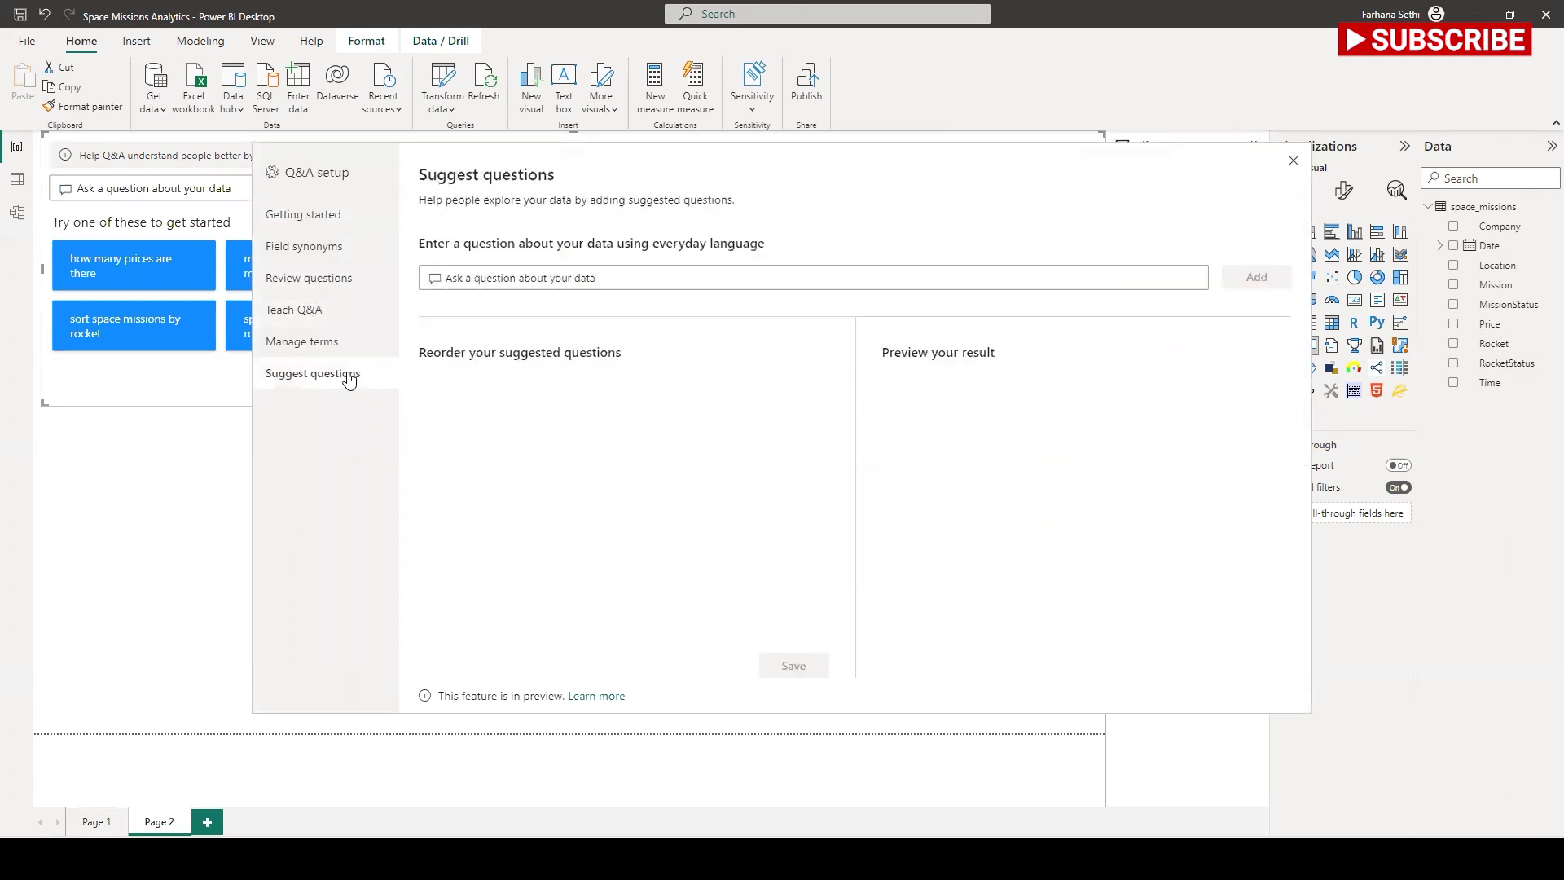
click(514, 279)
text(how have )
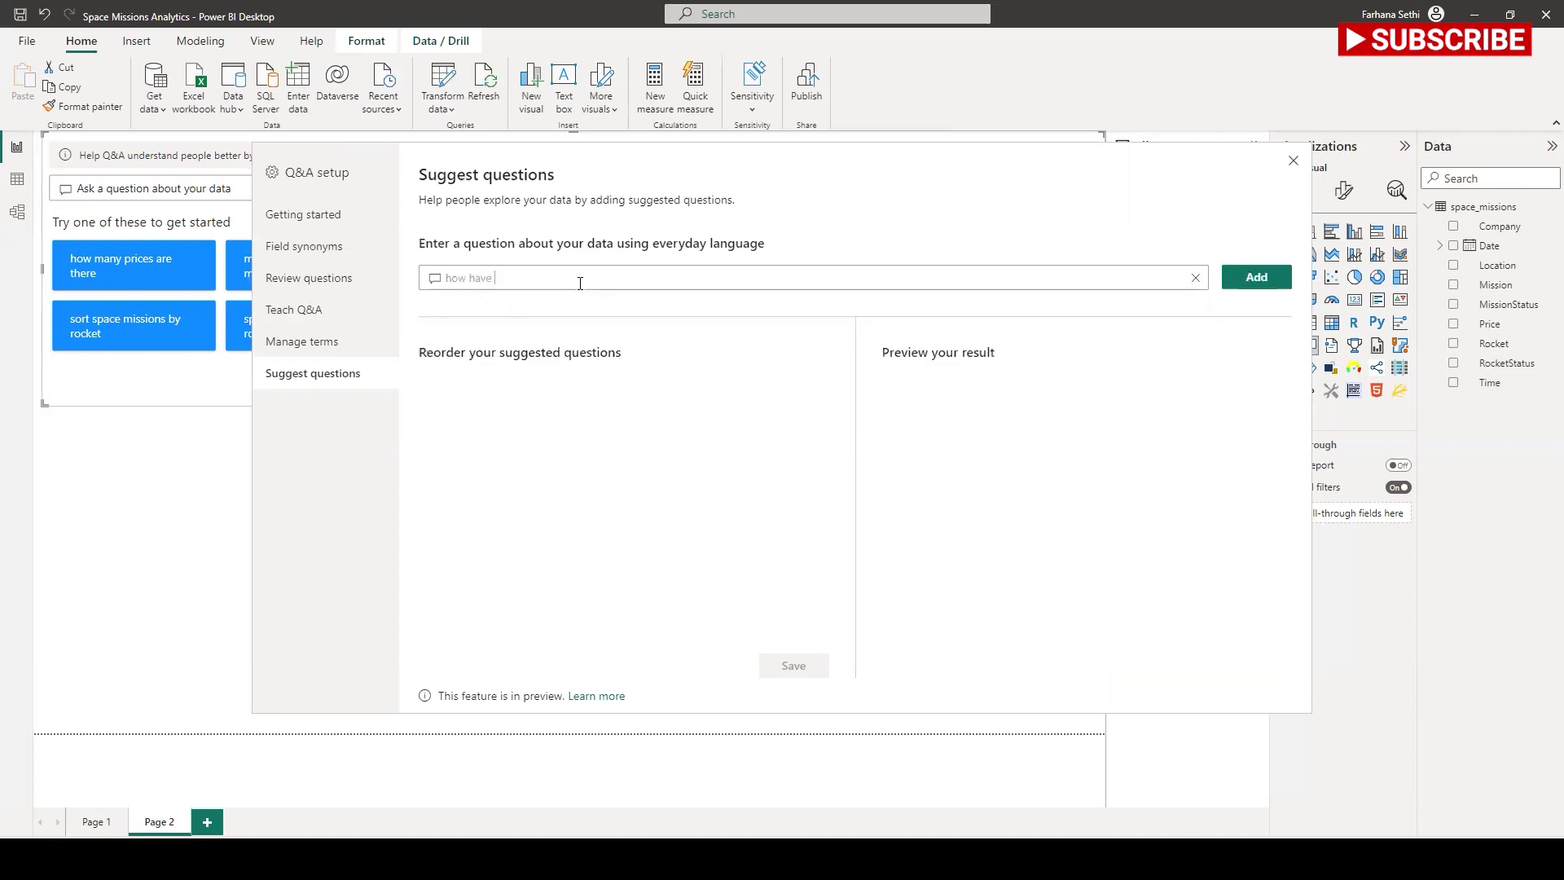
text(rocke)
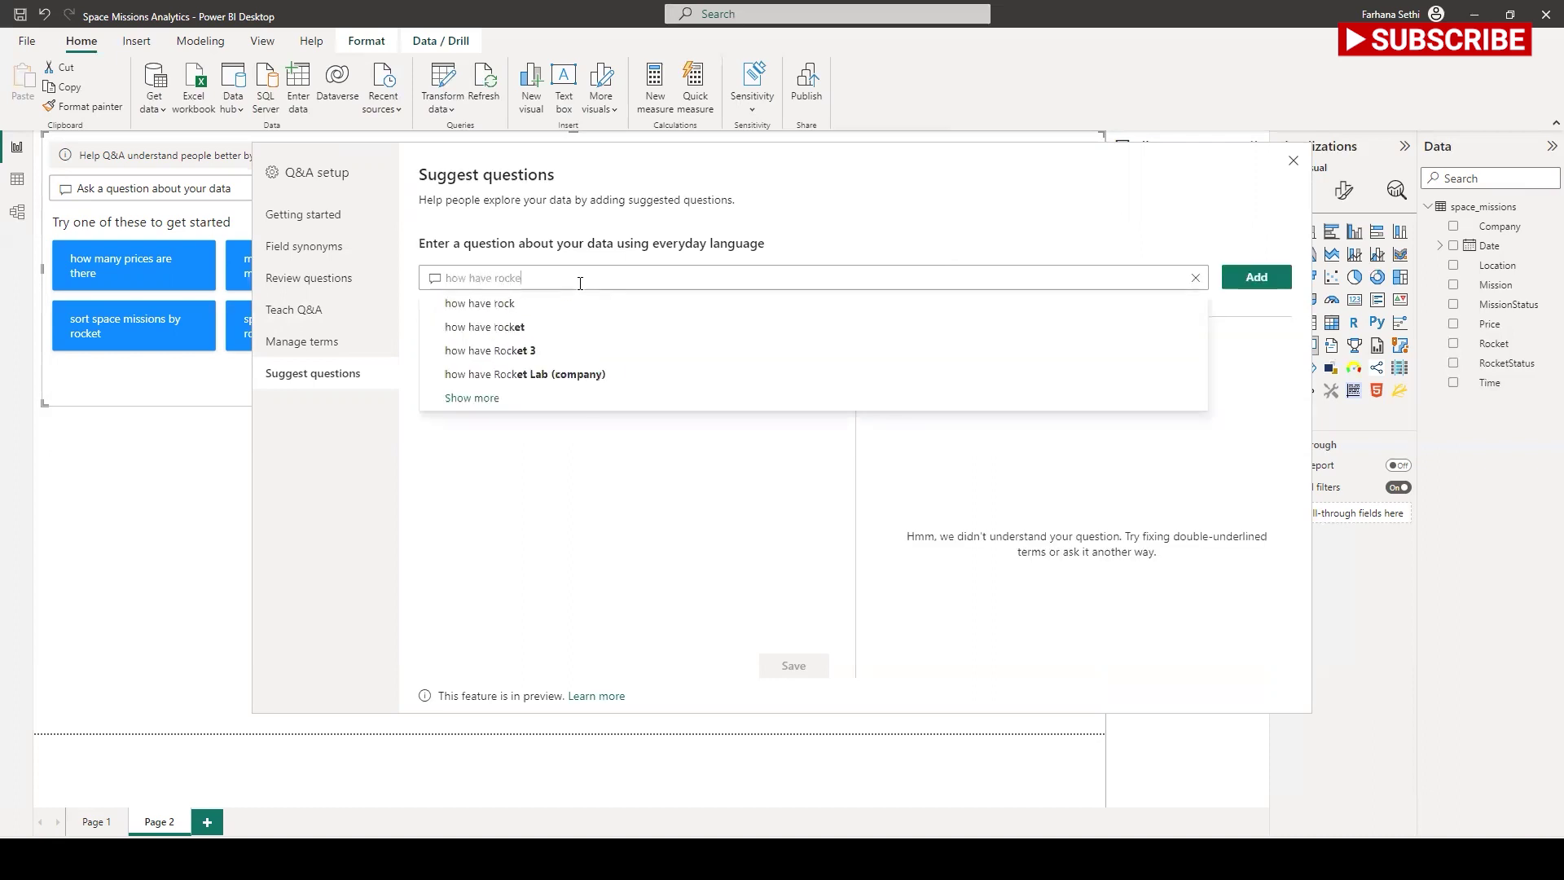
text(t launcher)
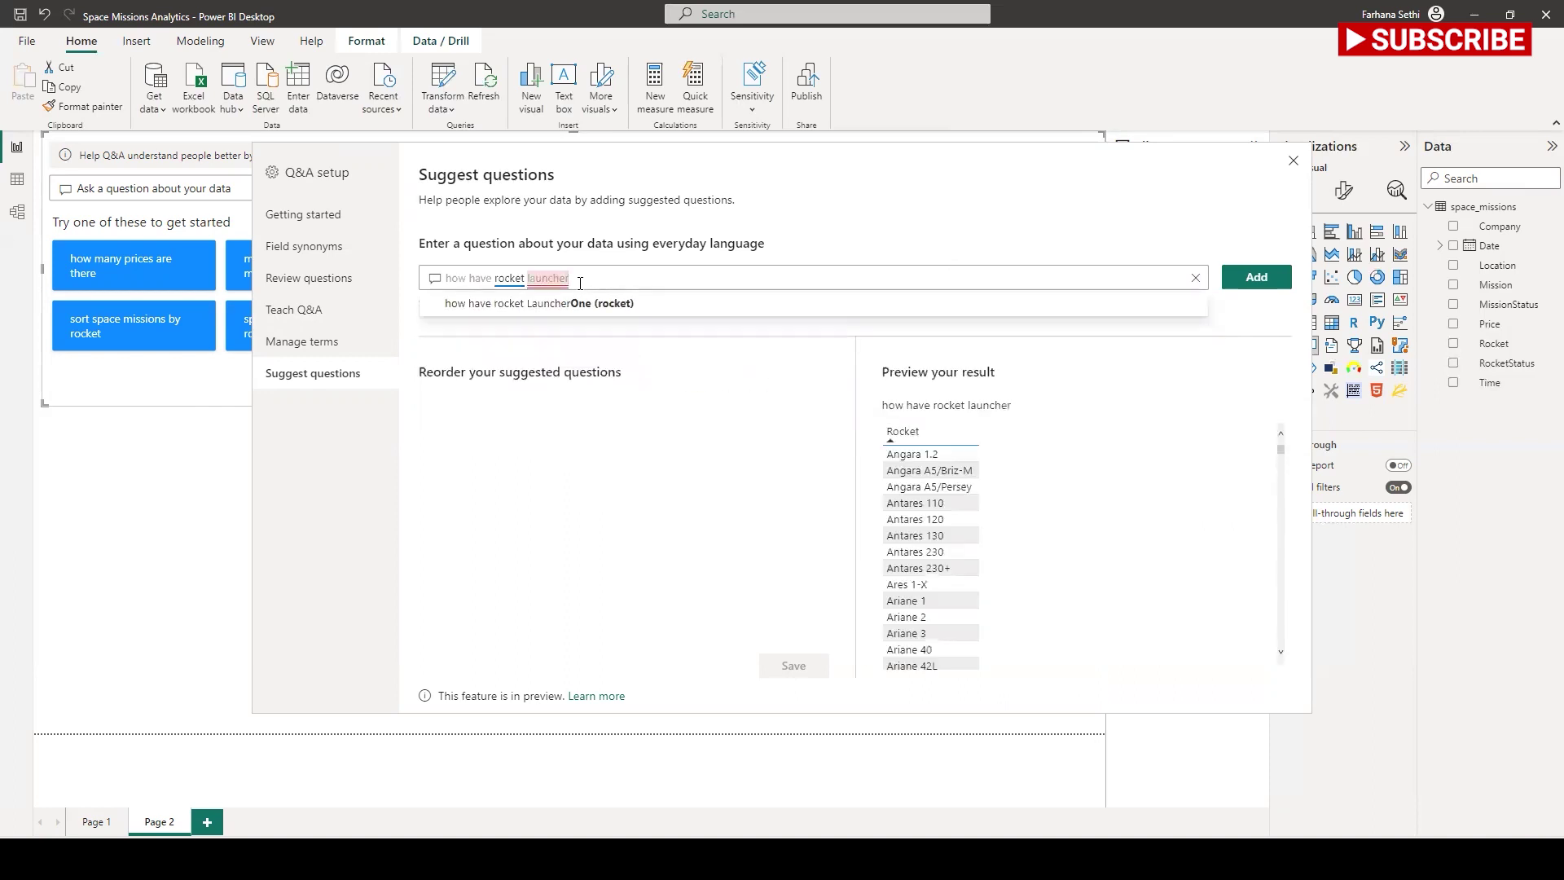
key(BackSpace)
text(s trended across time)
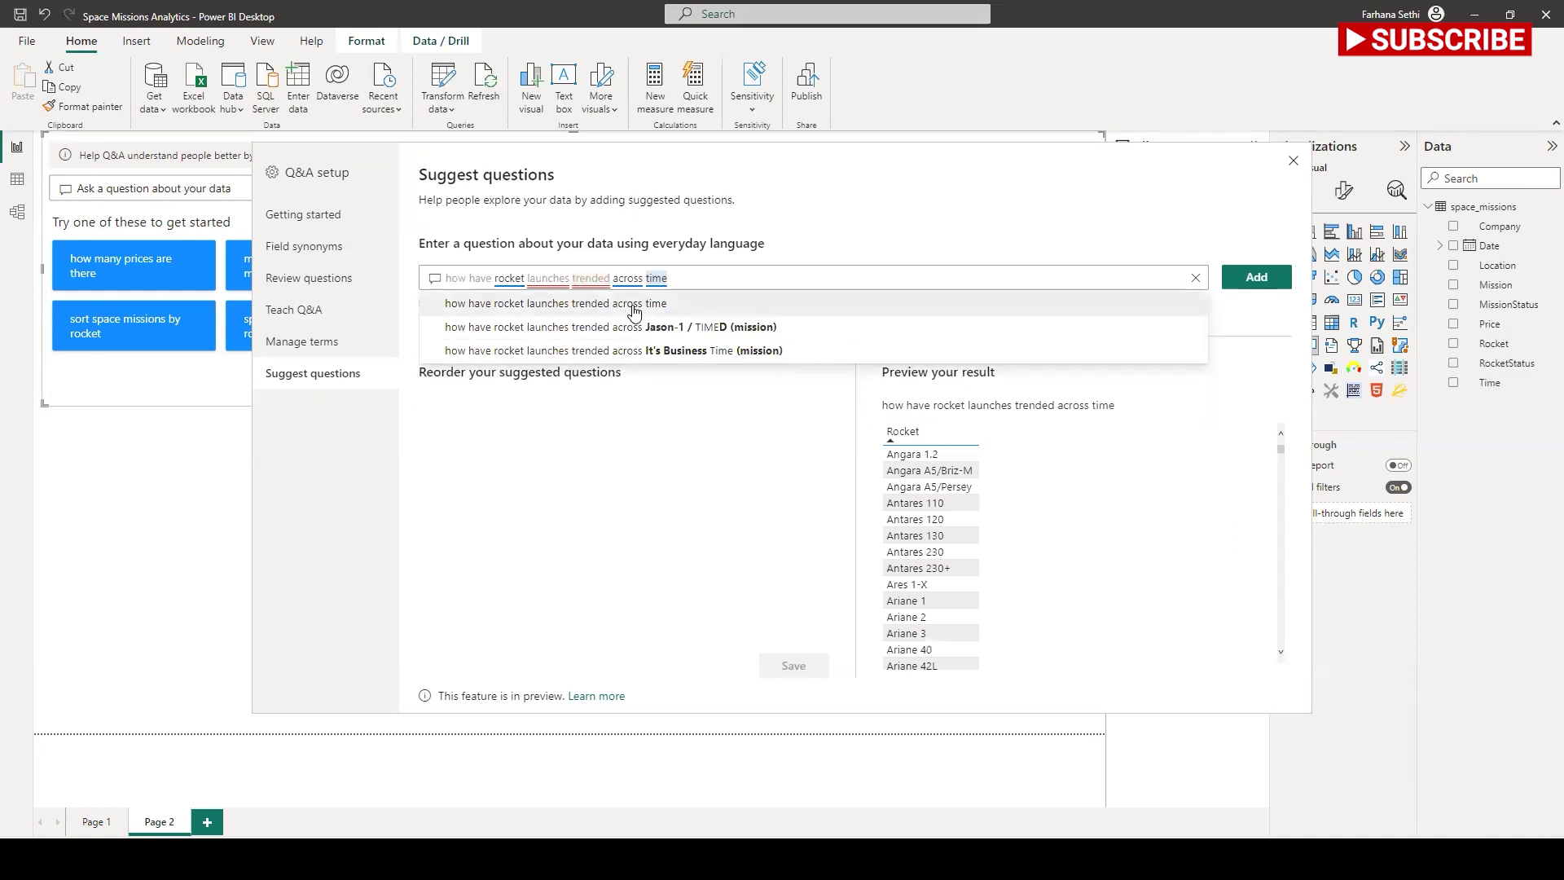
click(633, 312)
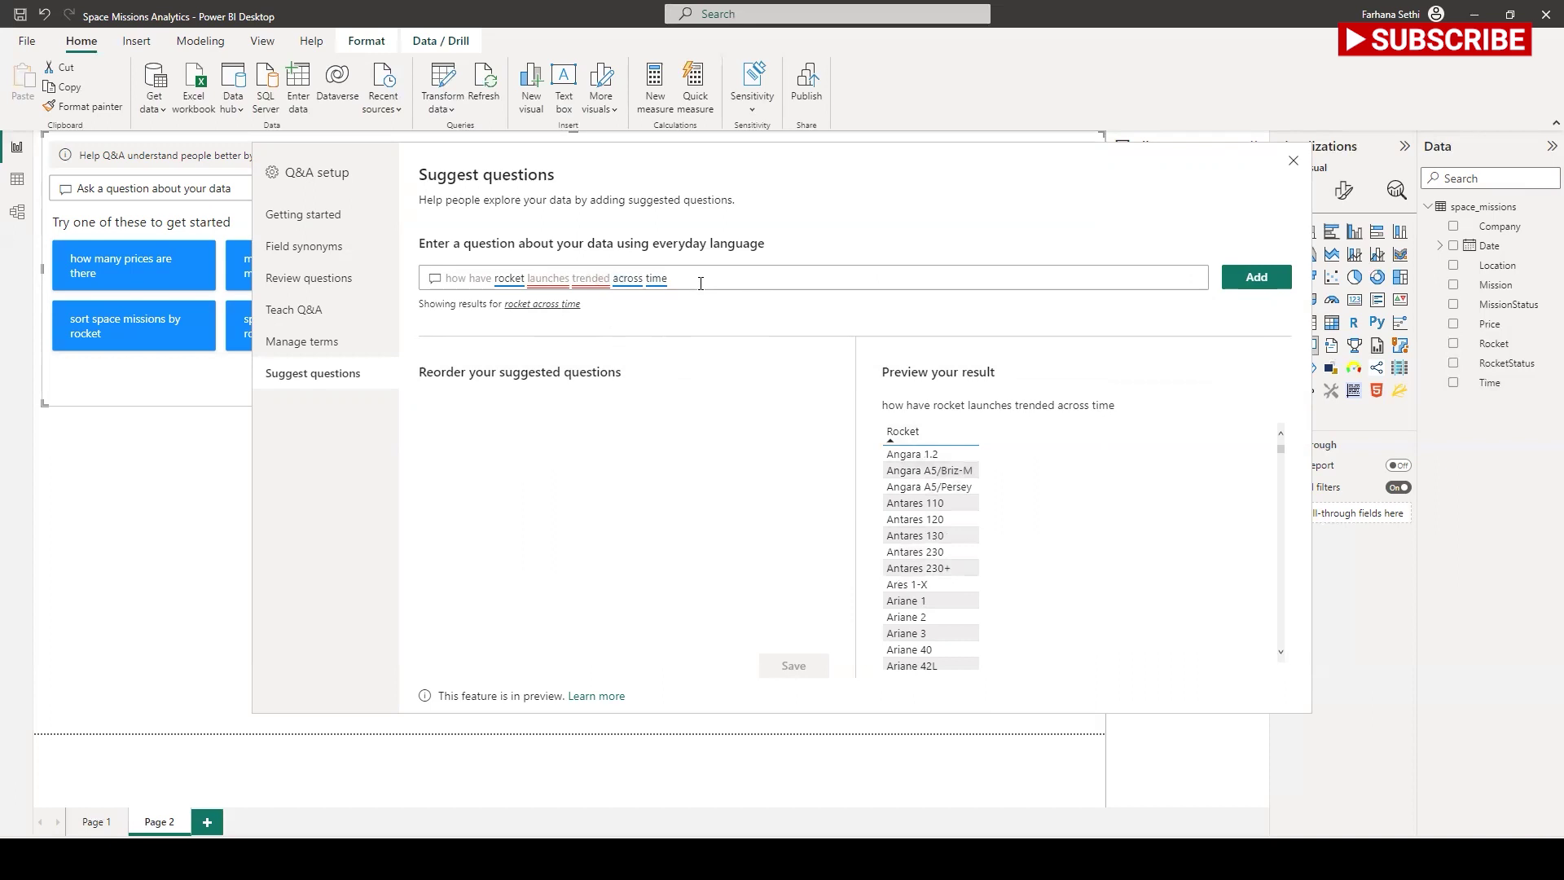
Step: Replace the draft question with 'which country have had the most successul'
drag(700, 283, 448, 281)
text(wh)
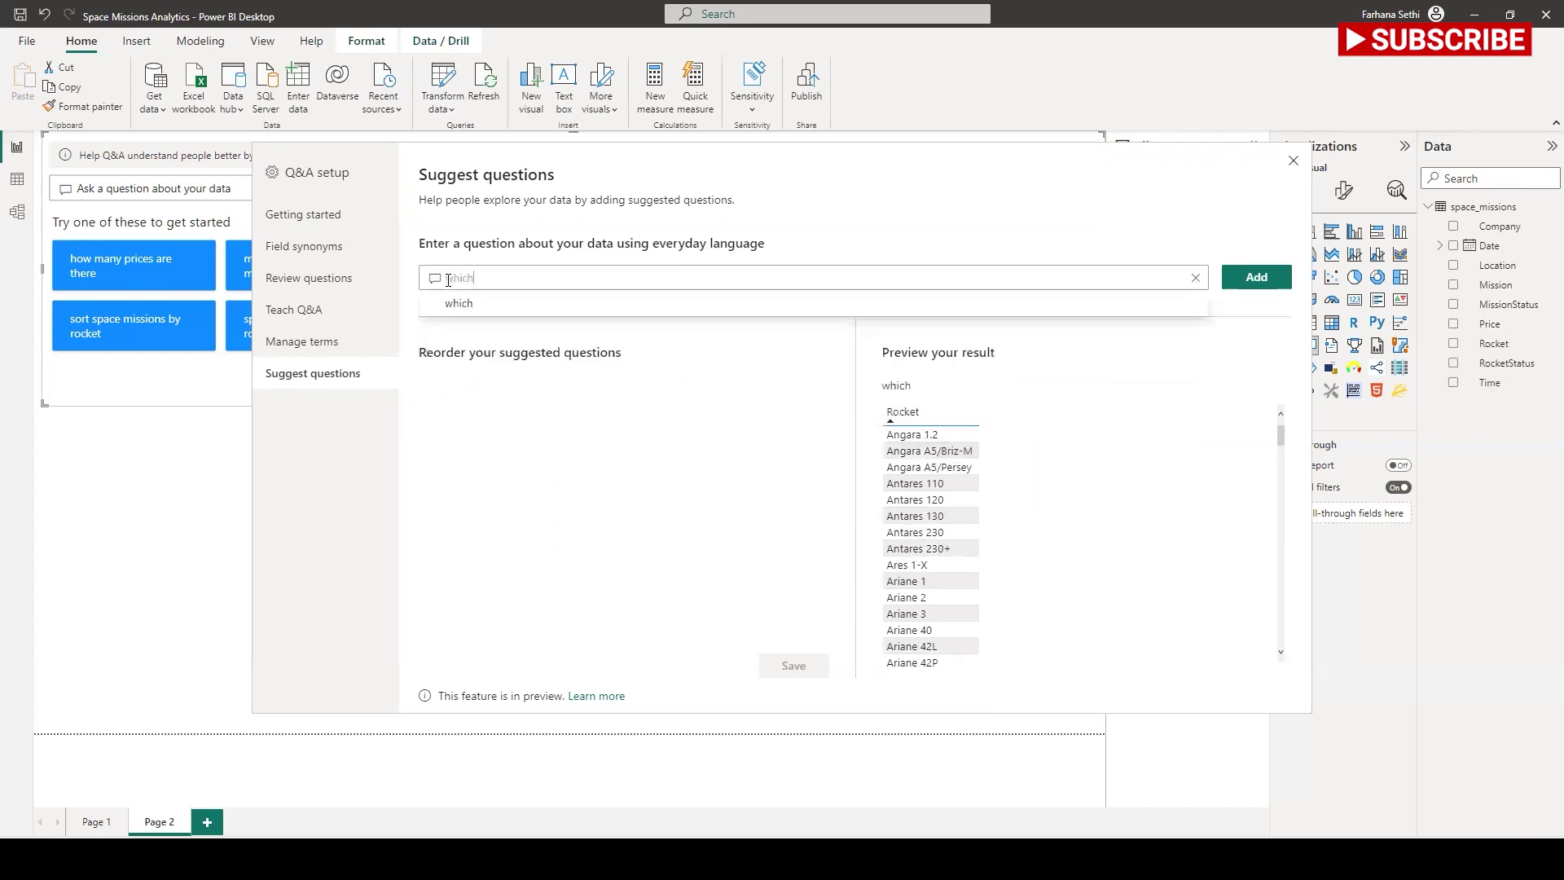
text(ich )
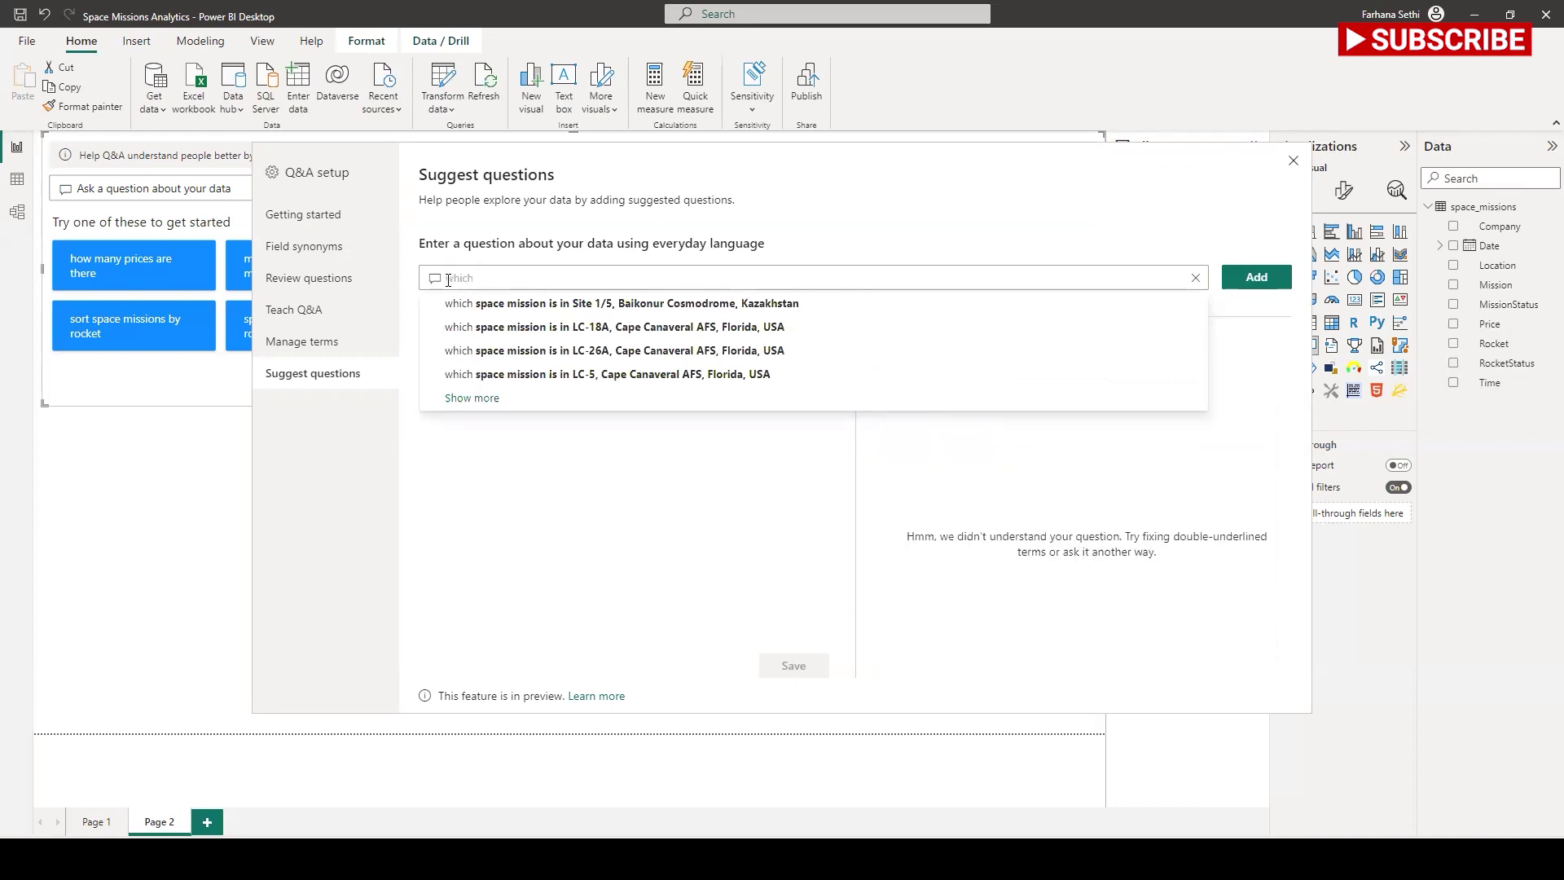
text(coutry)
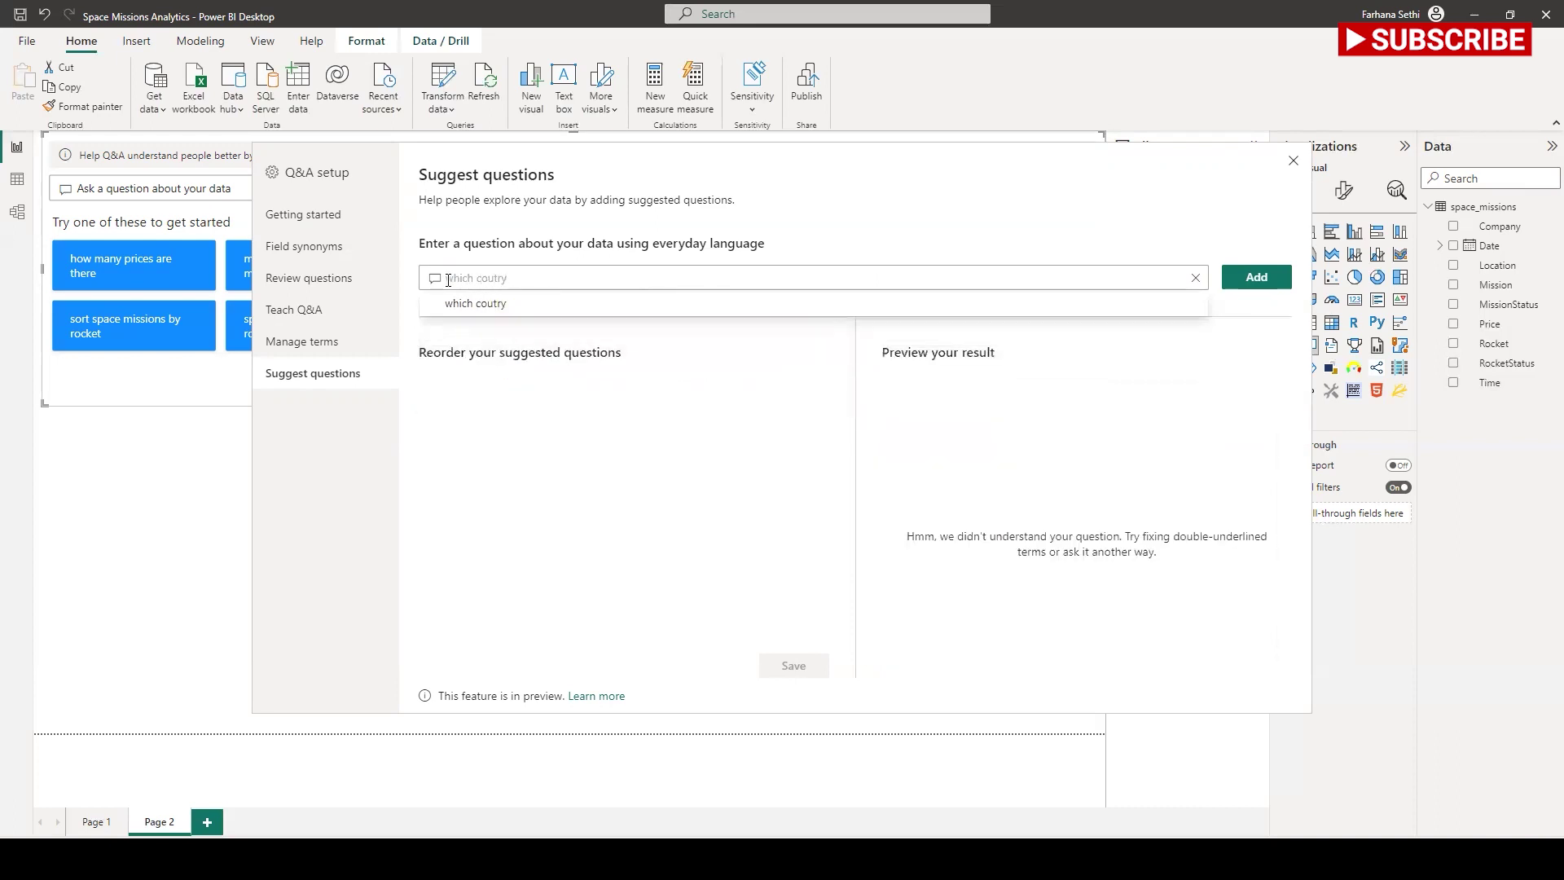
key(BackSpace)
key(BackSpace)
key(BackSpace)
key(BackSpace)
key(BackSpace)
key(BackSpace)
text(state)
key(BackSpace)
key(BackSpace)
key(BackSpace)
key(BackSpace)
key(BackSpace)
text(country )
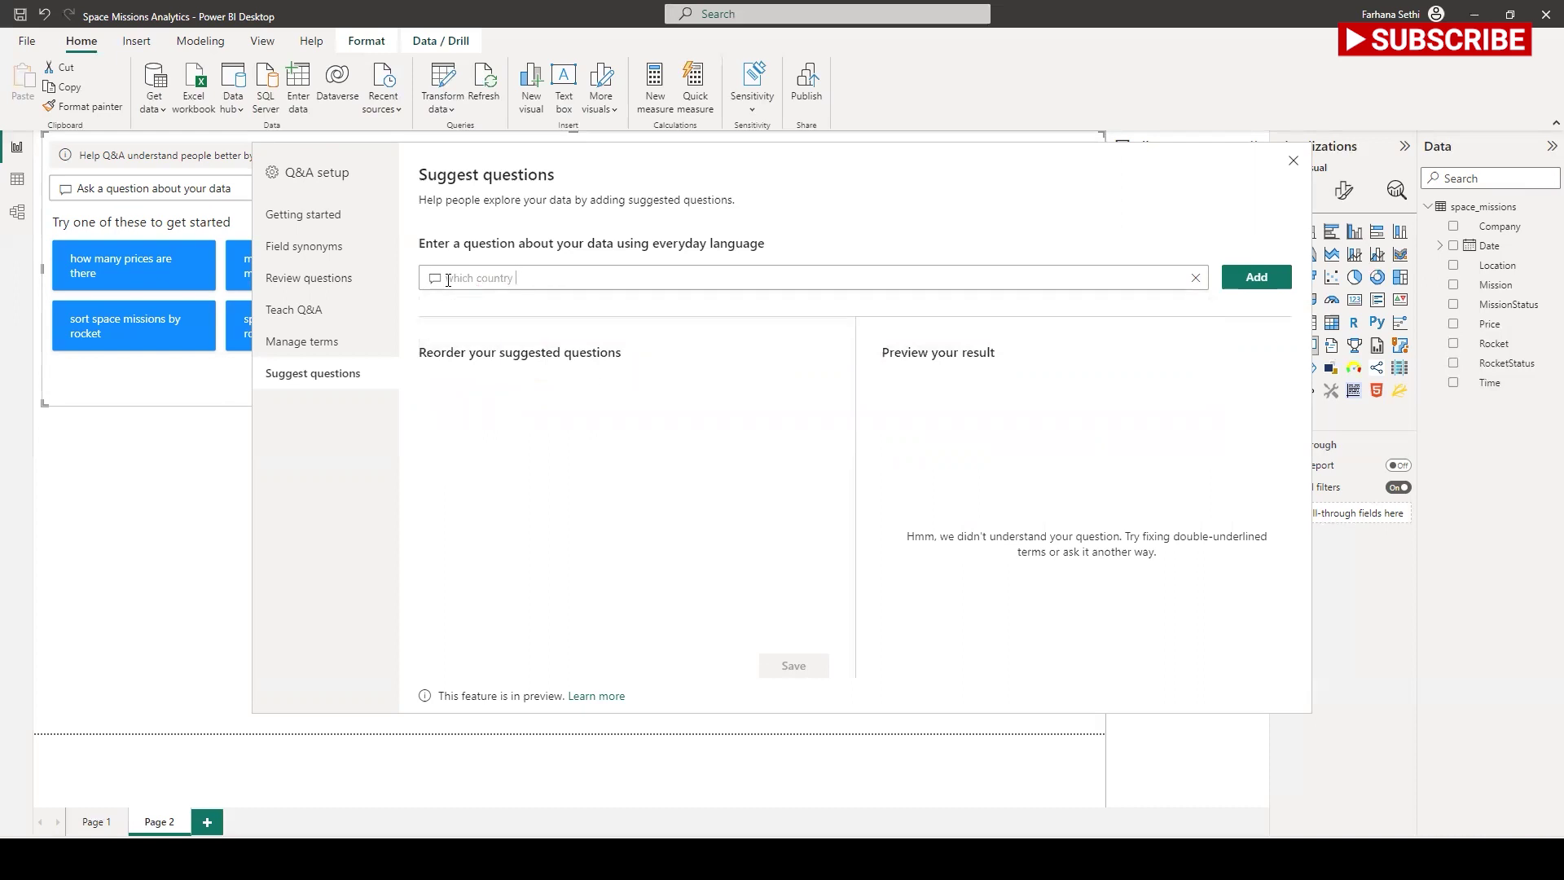
text(have had the most)
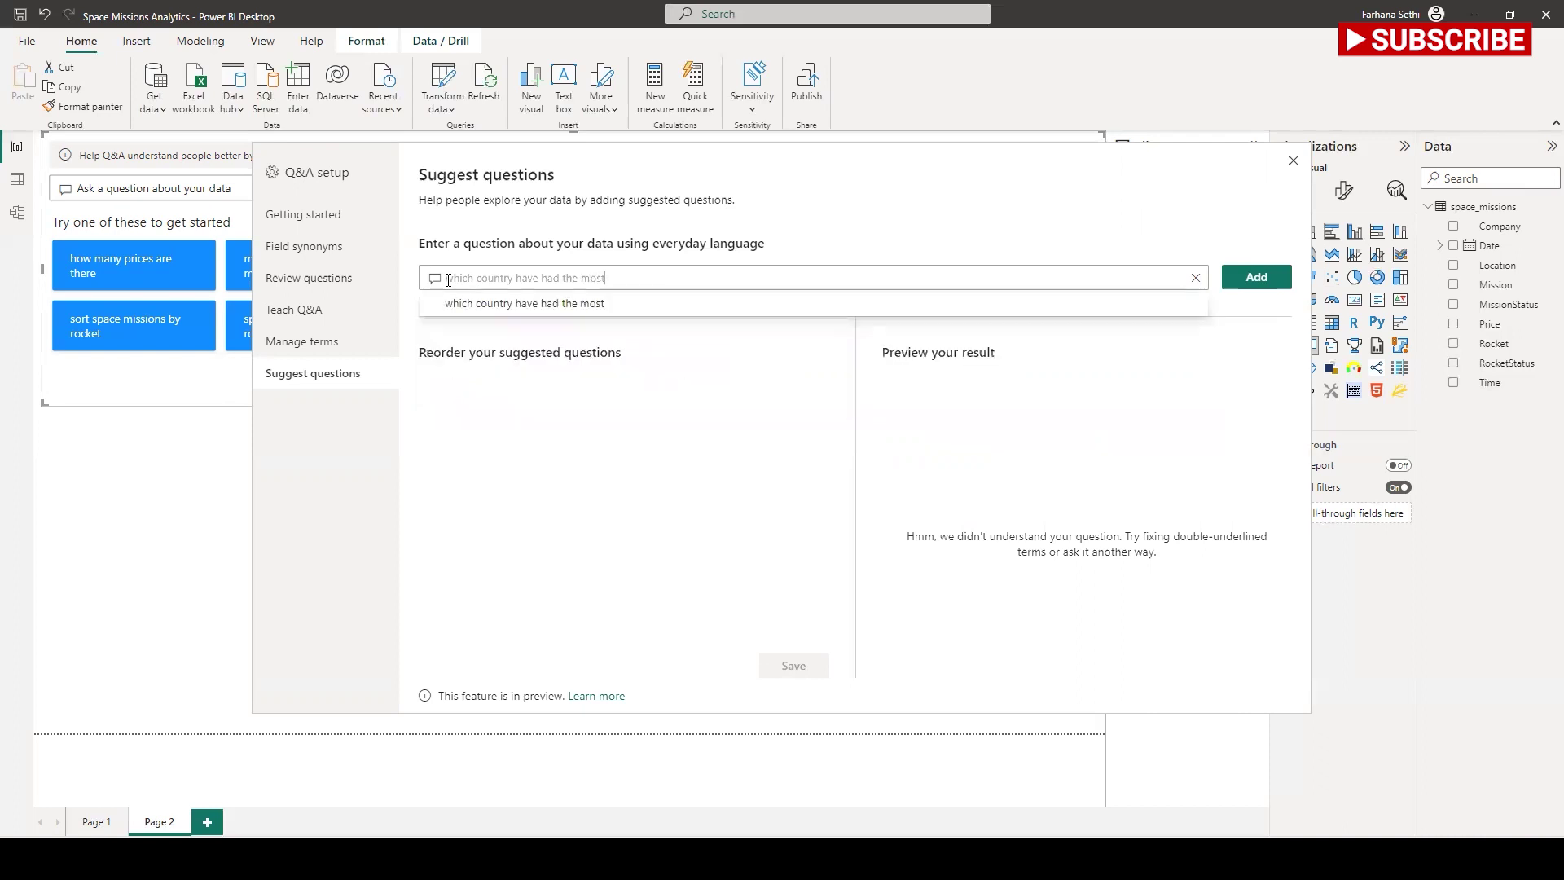
text( successu)
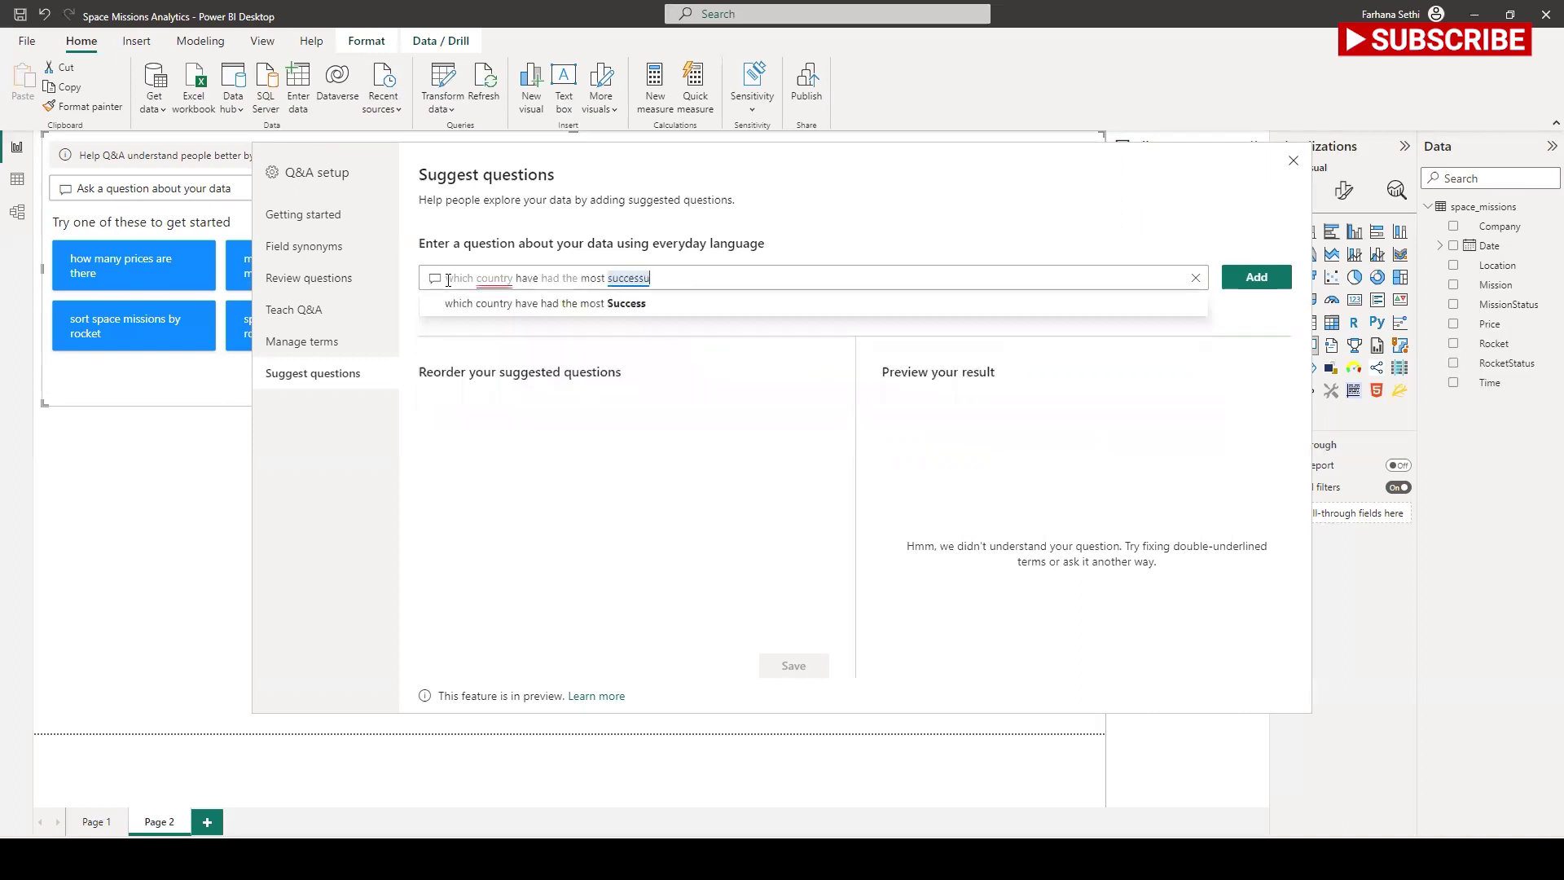
text(l)
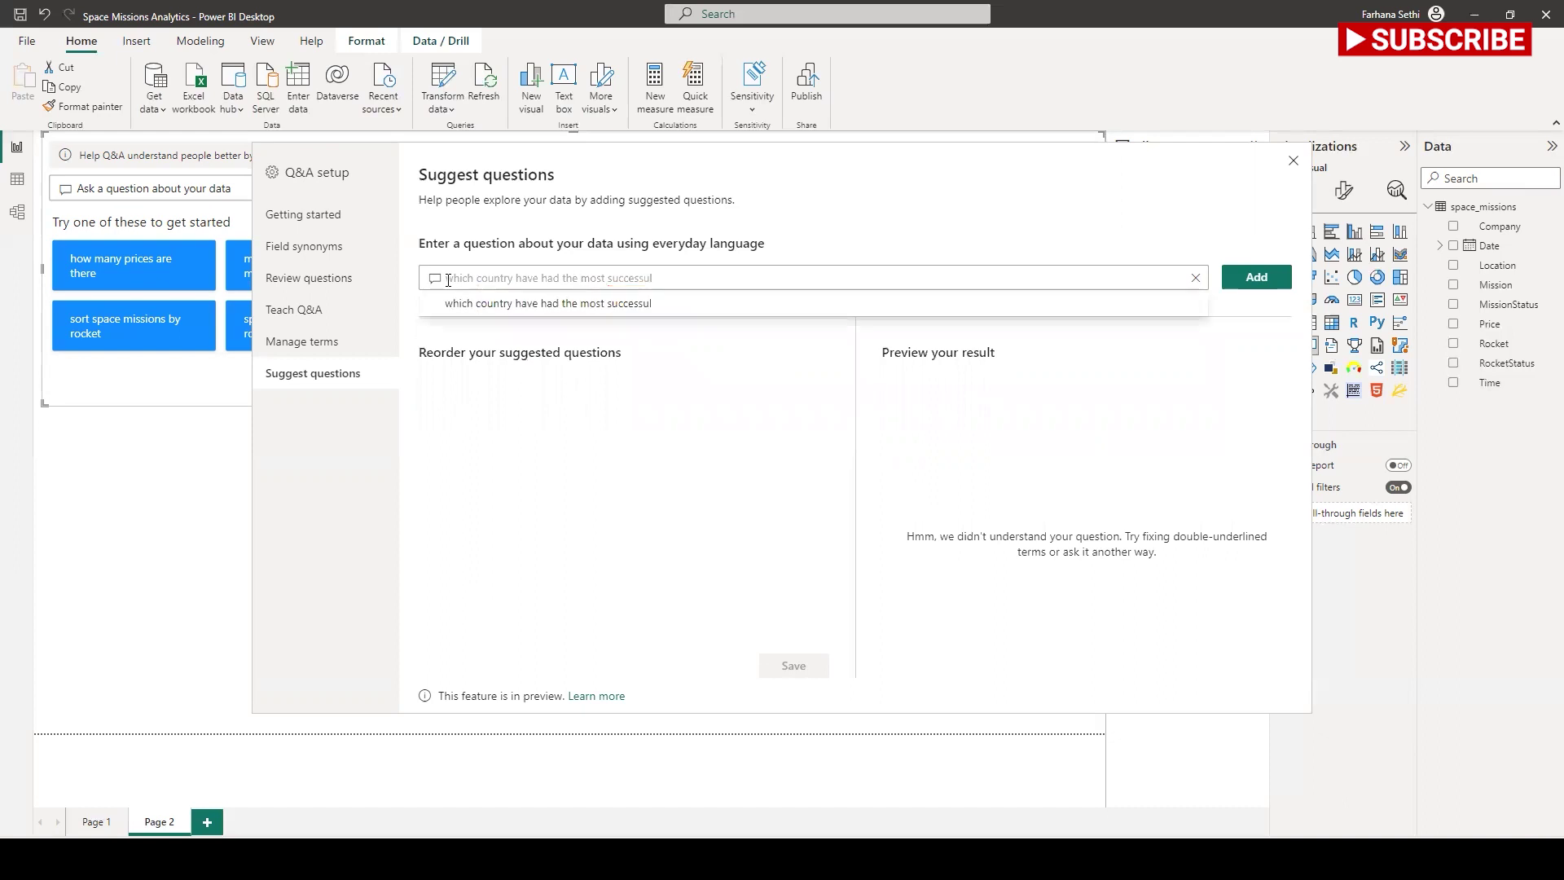
click(637, 307)
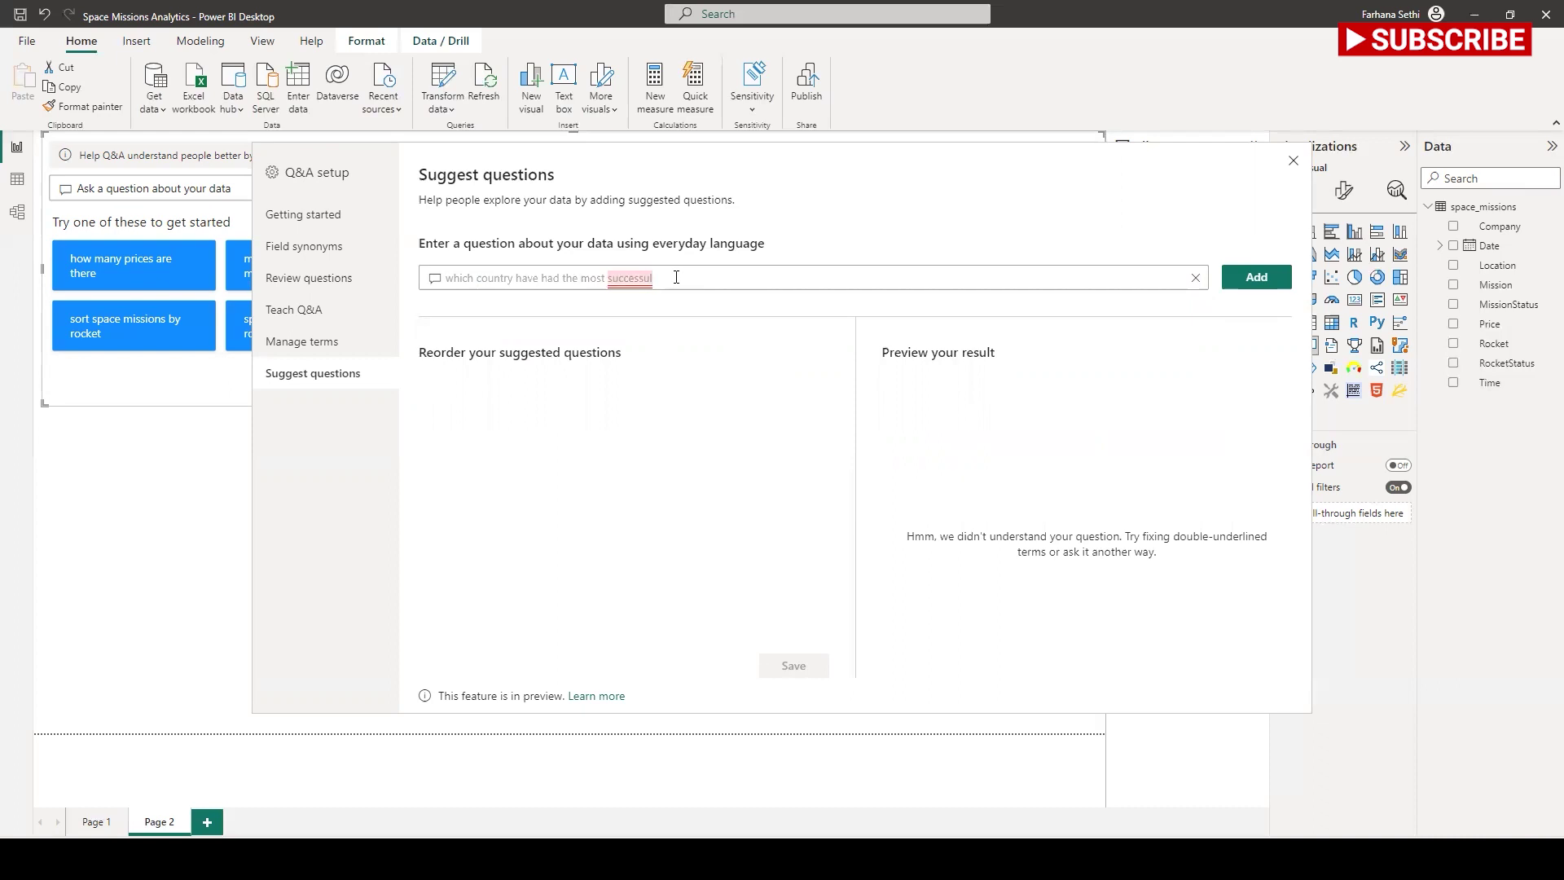
Step: Finish the question with the Success term and 'space by mission', previewing a missions bar chart
text(succe)
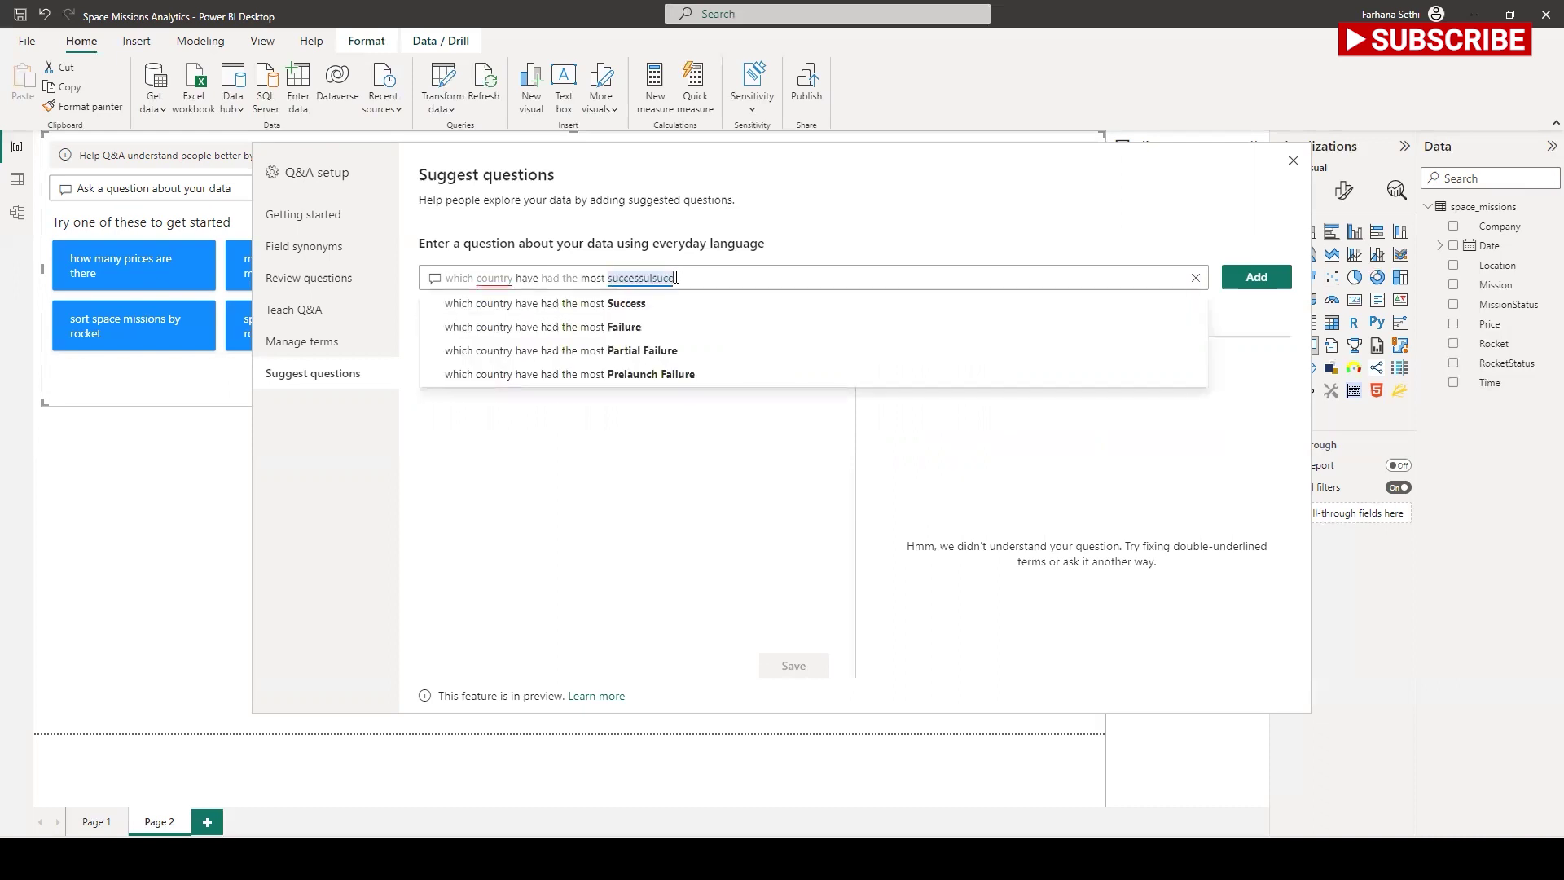
key(BackSpace)
key(BackSpace)
key(BackSpace)
key(BackSpace)
key(BackSpace)
key(BackSpace)
key(BackSpace)
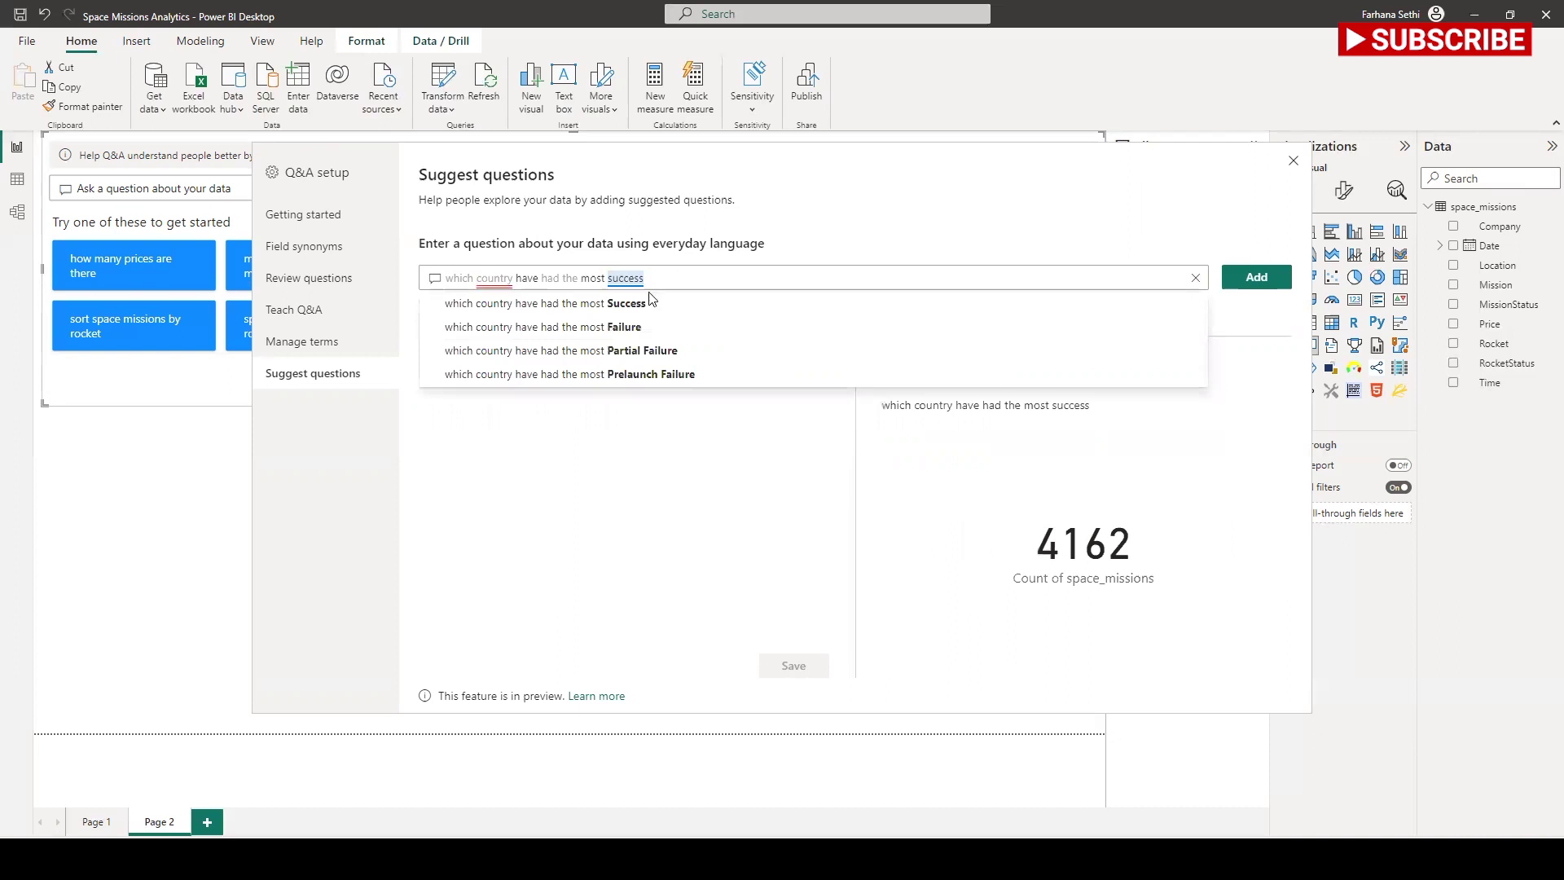
click(649, 300)
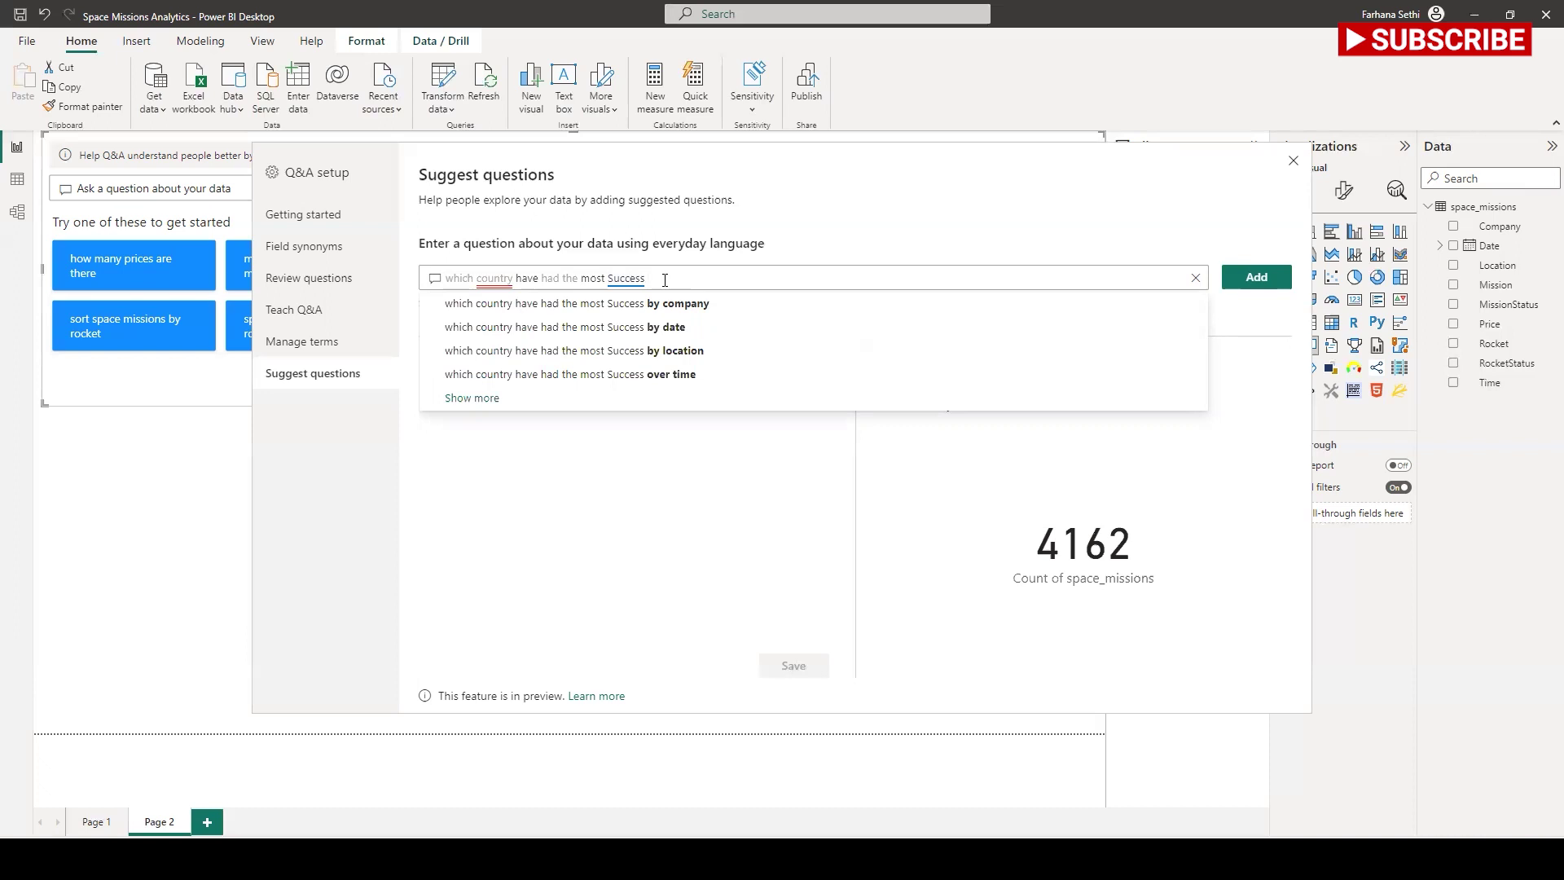
text(space by m)
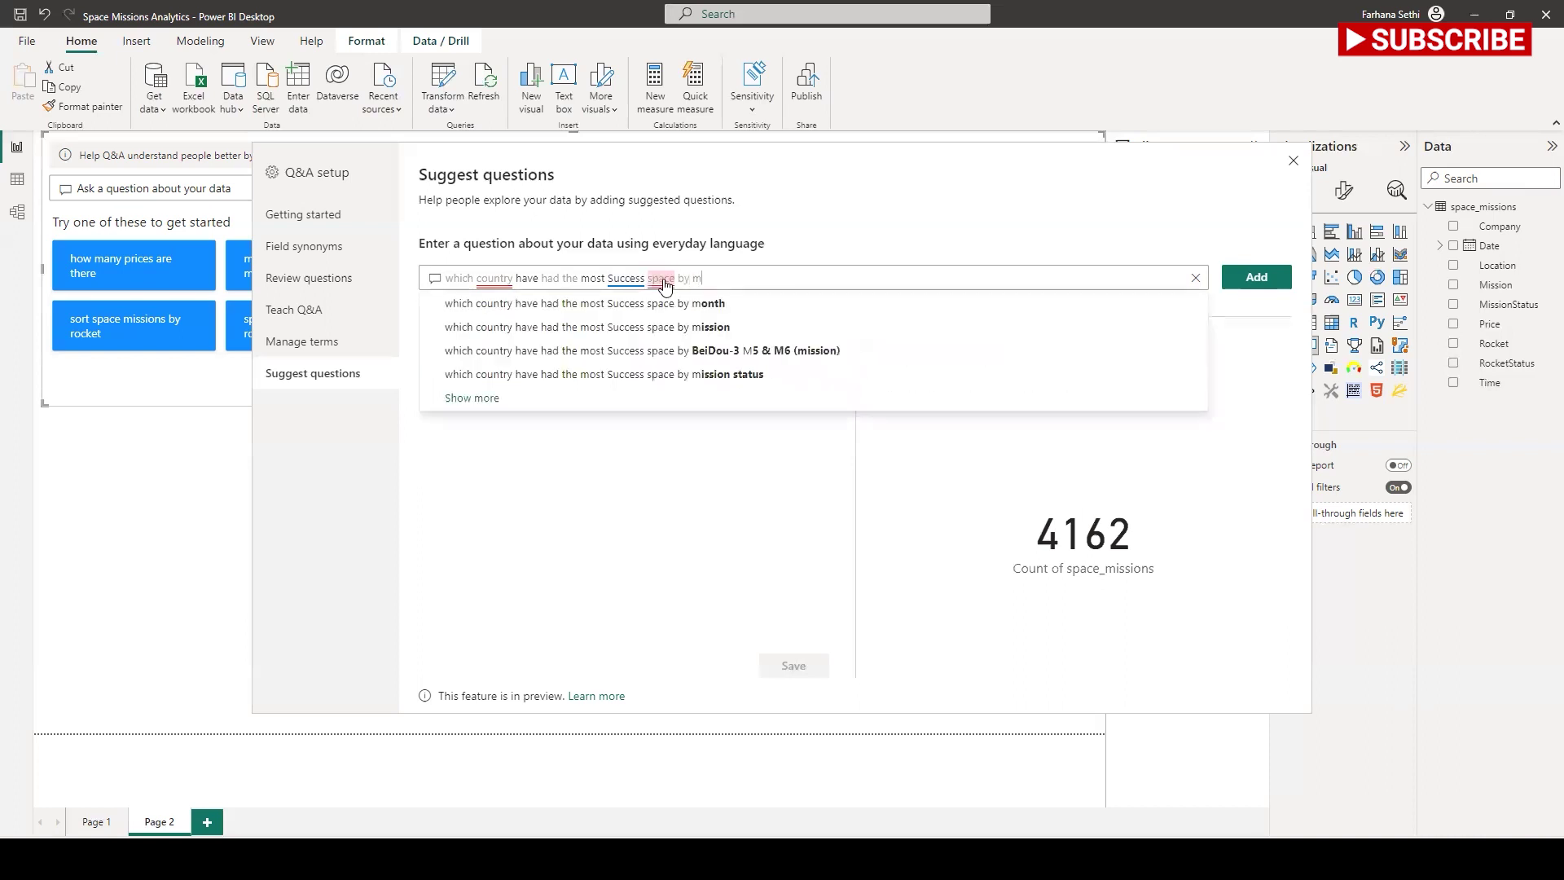
text(ission)
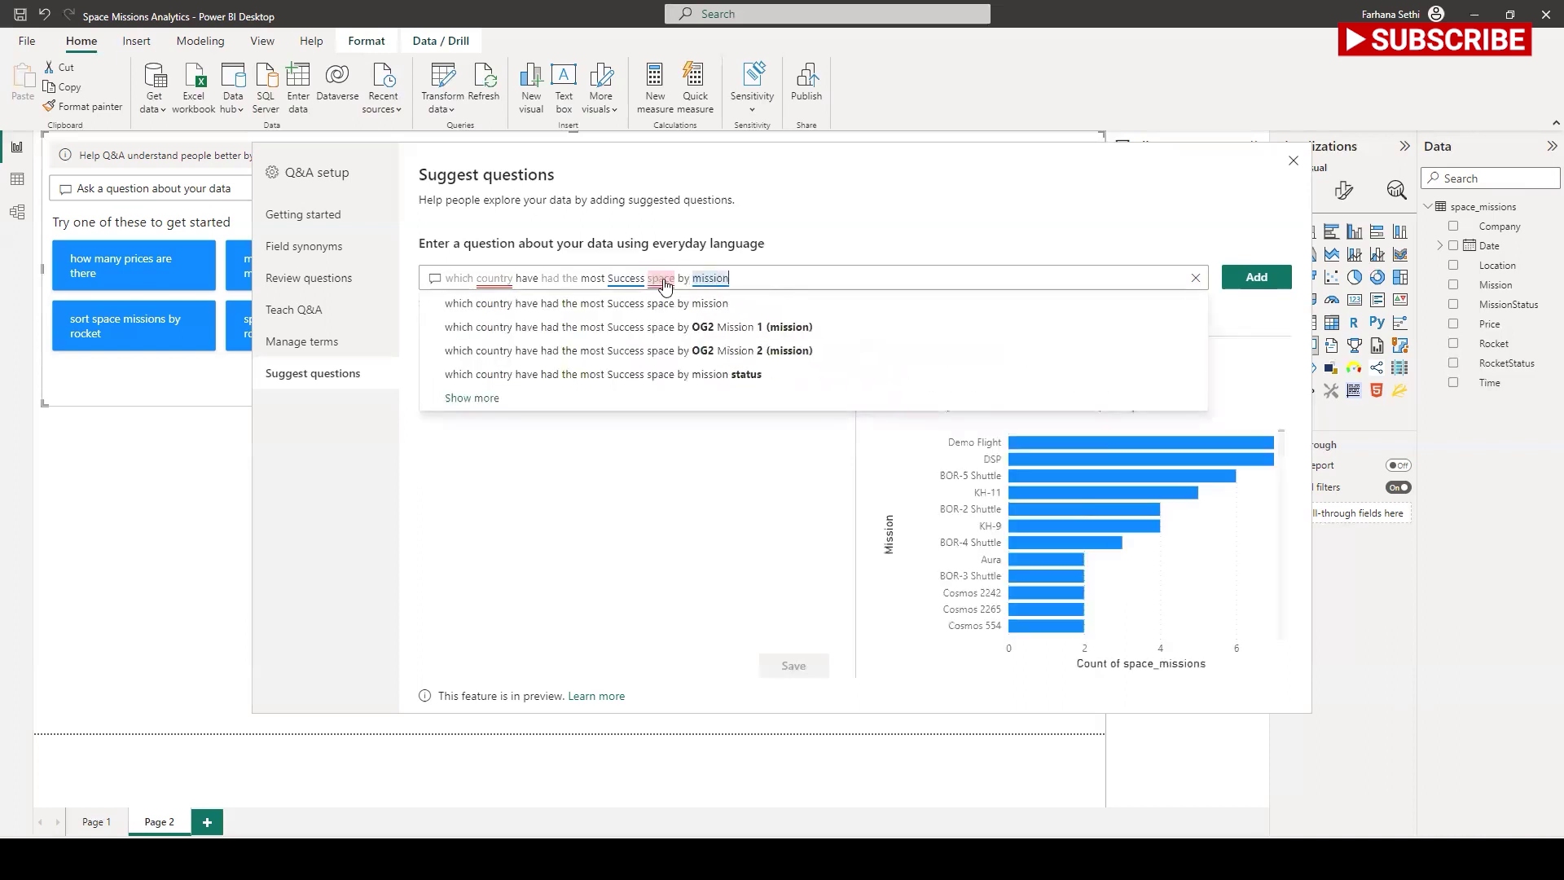
click(655, 304)
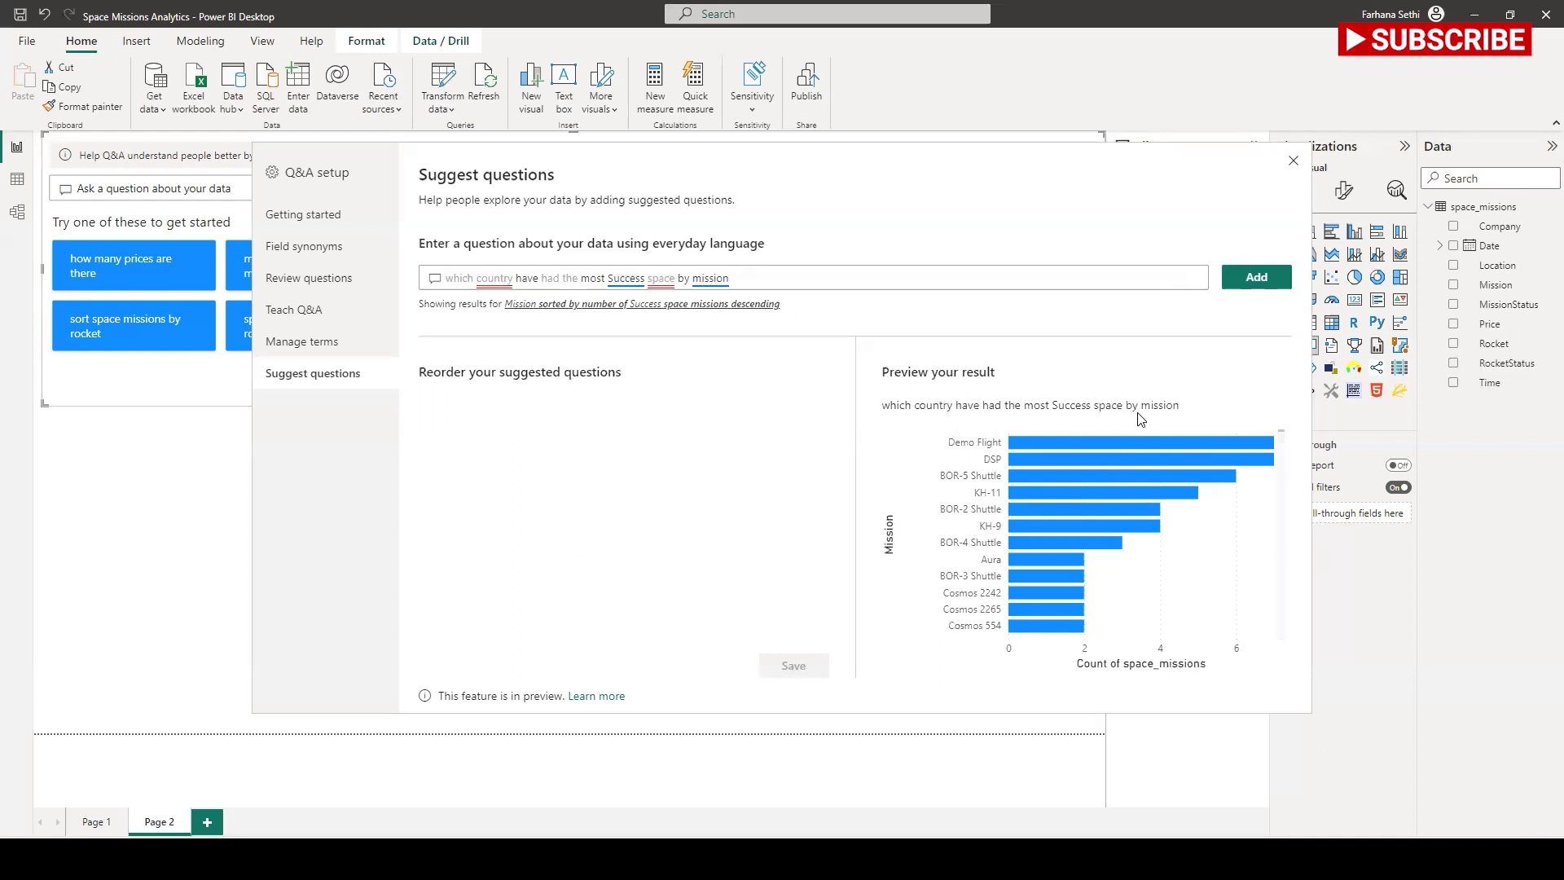
scroll(1170, 628, down, 1)
scroll(1170, 627, up, 1)
Step: Add and save the Success-missions suggested question and close Q&A setup
click(1253, 281)
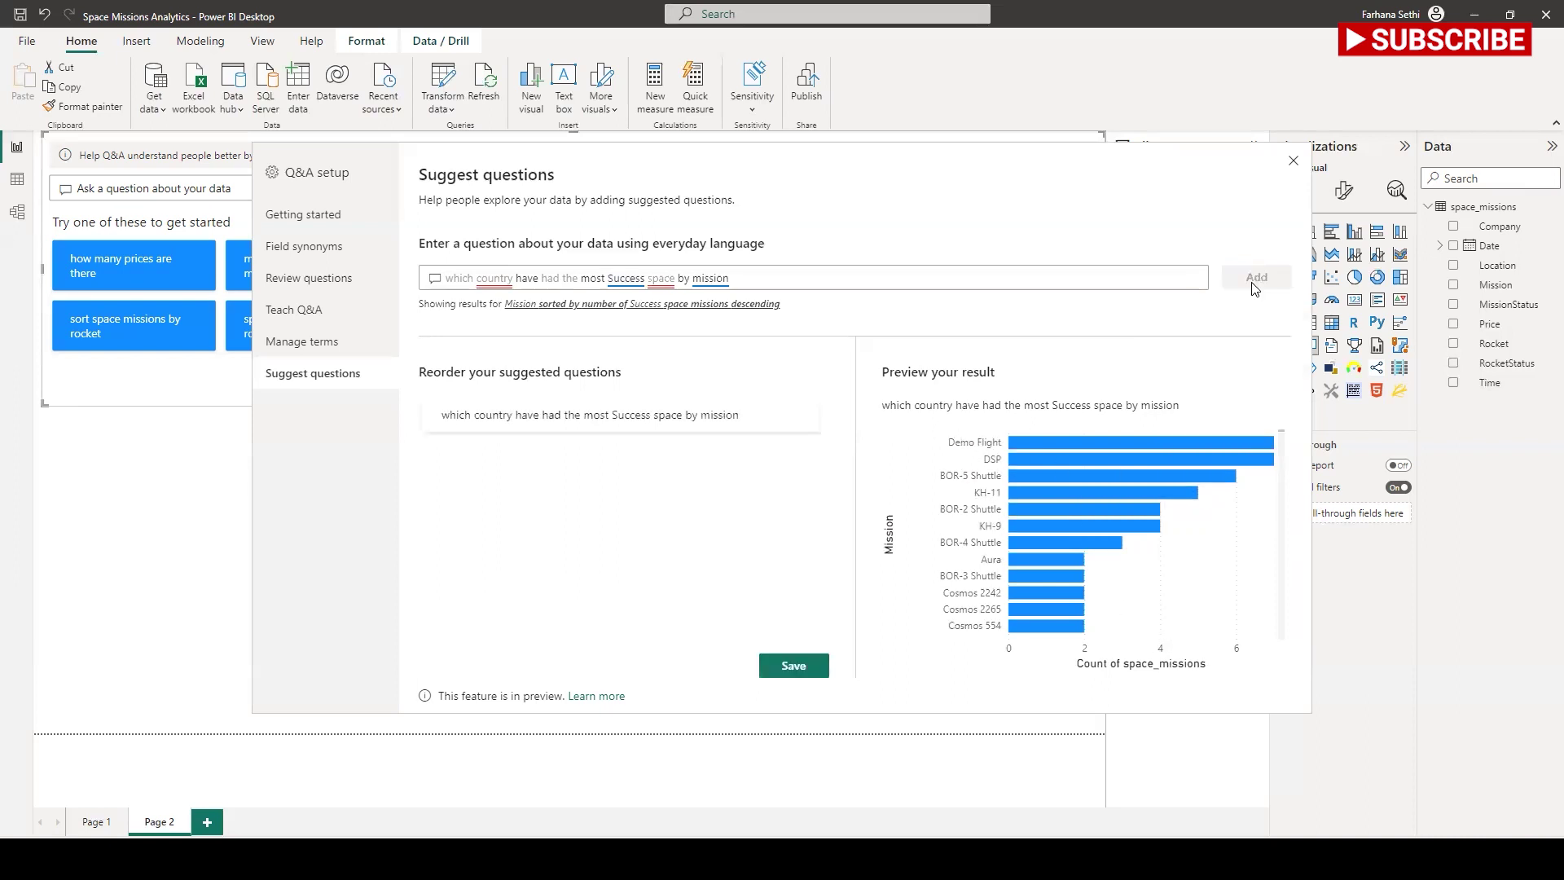
click(788, 664)
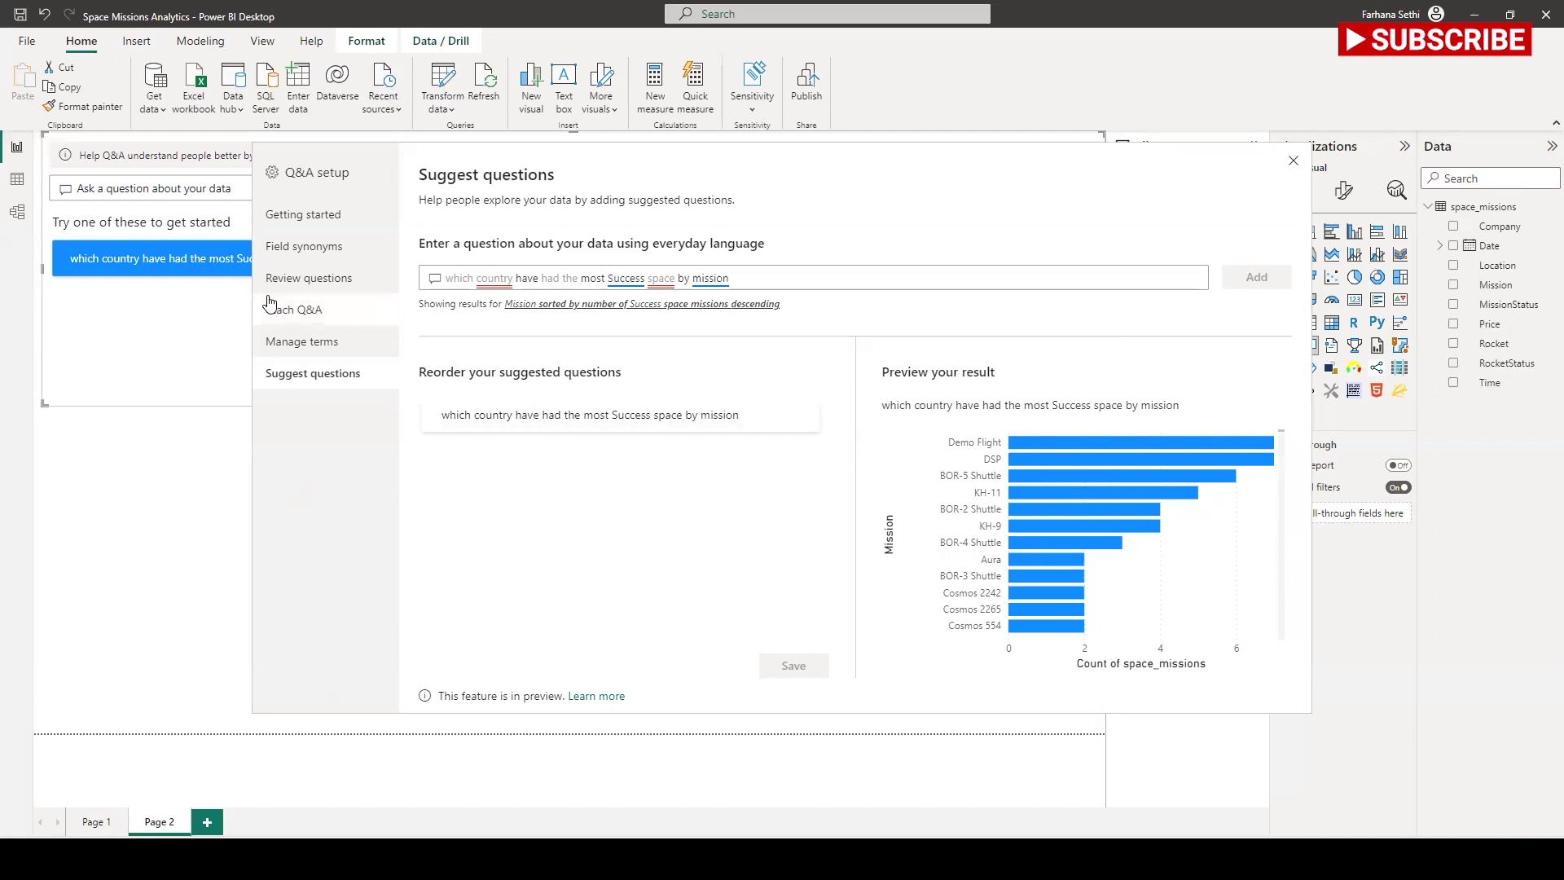
click(1294, 161)
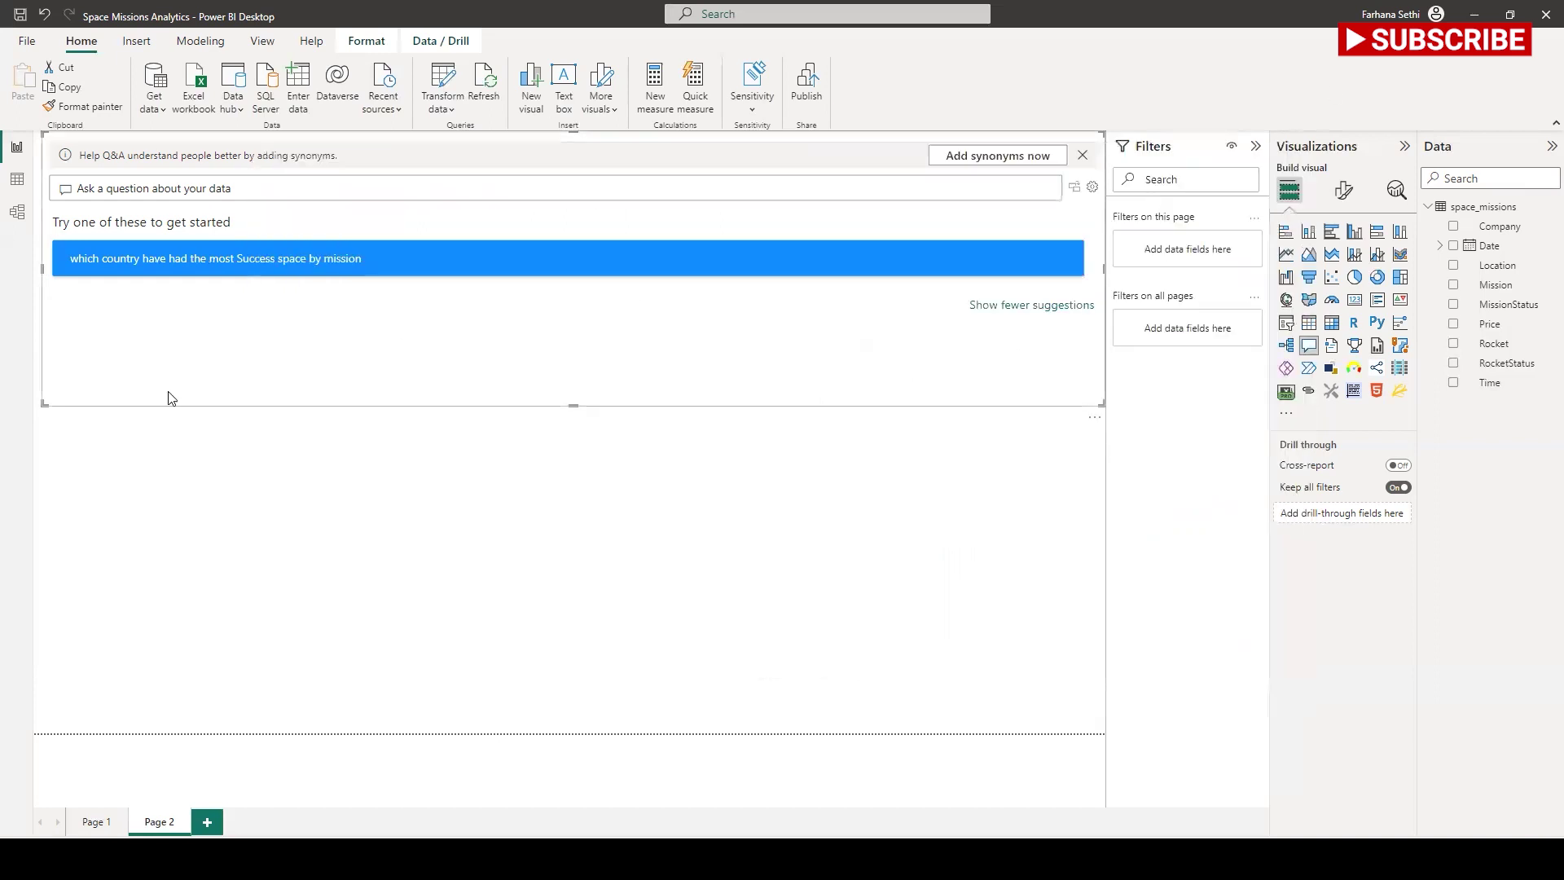
Step: Run the suggestion in Page 2's Q&A visual and enlarge the resulting bar chart
click(150, 262)
click(236, 263)
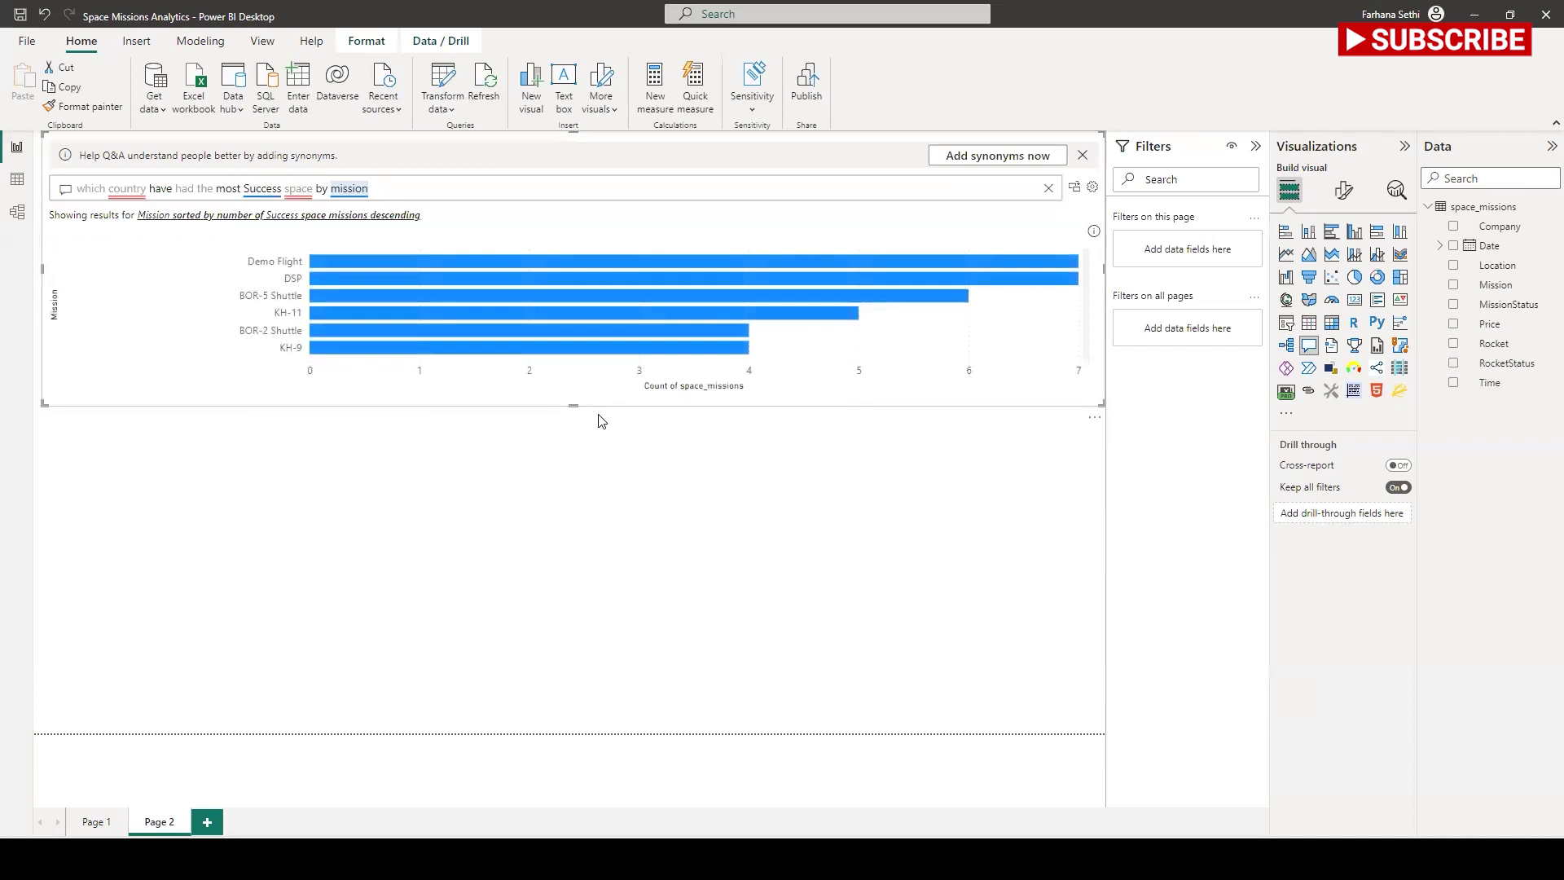
drag(574, 405, 597, 667)
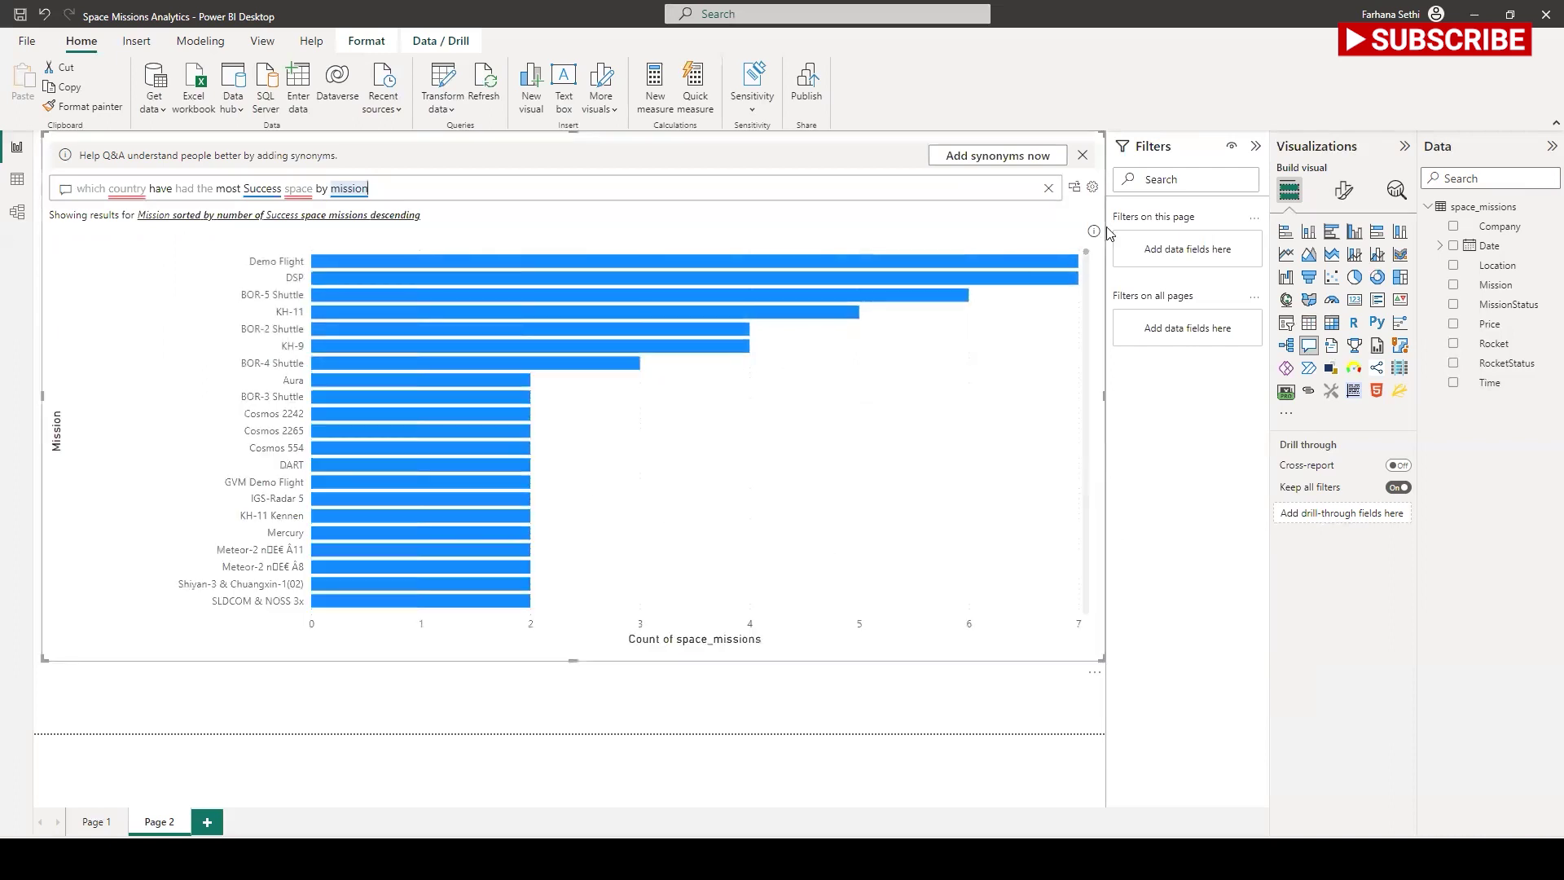
mouse_move(1096, 232)
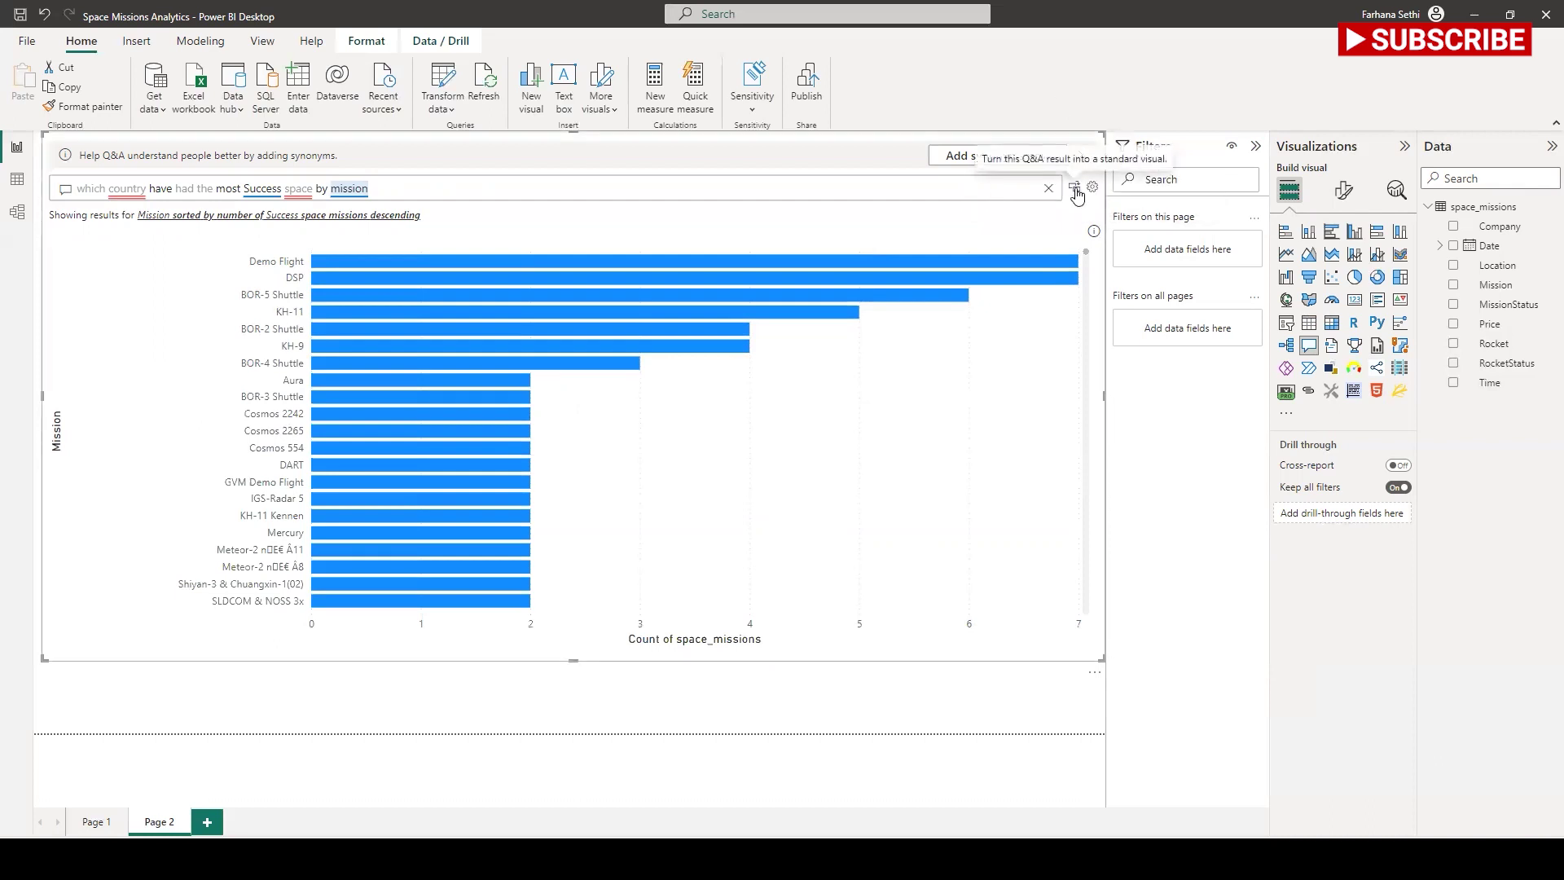
Step: Convert the answer into a standard 'Count of space_missions by Mission' bar chart and add Page 3
click(1075, 190)
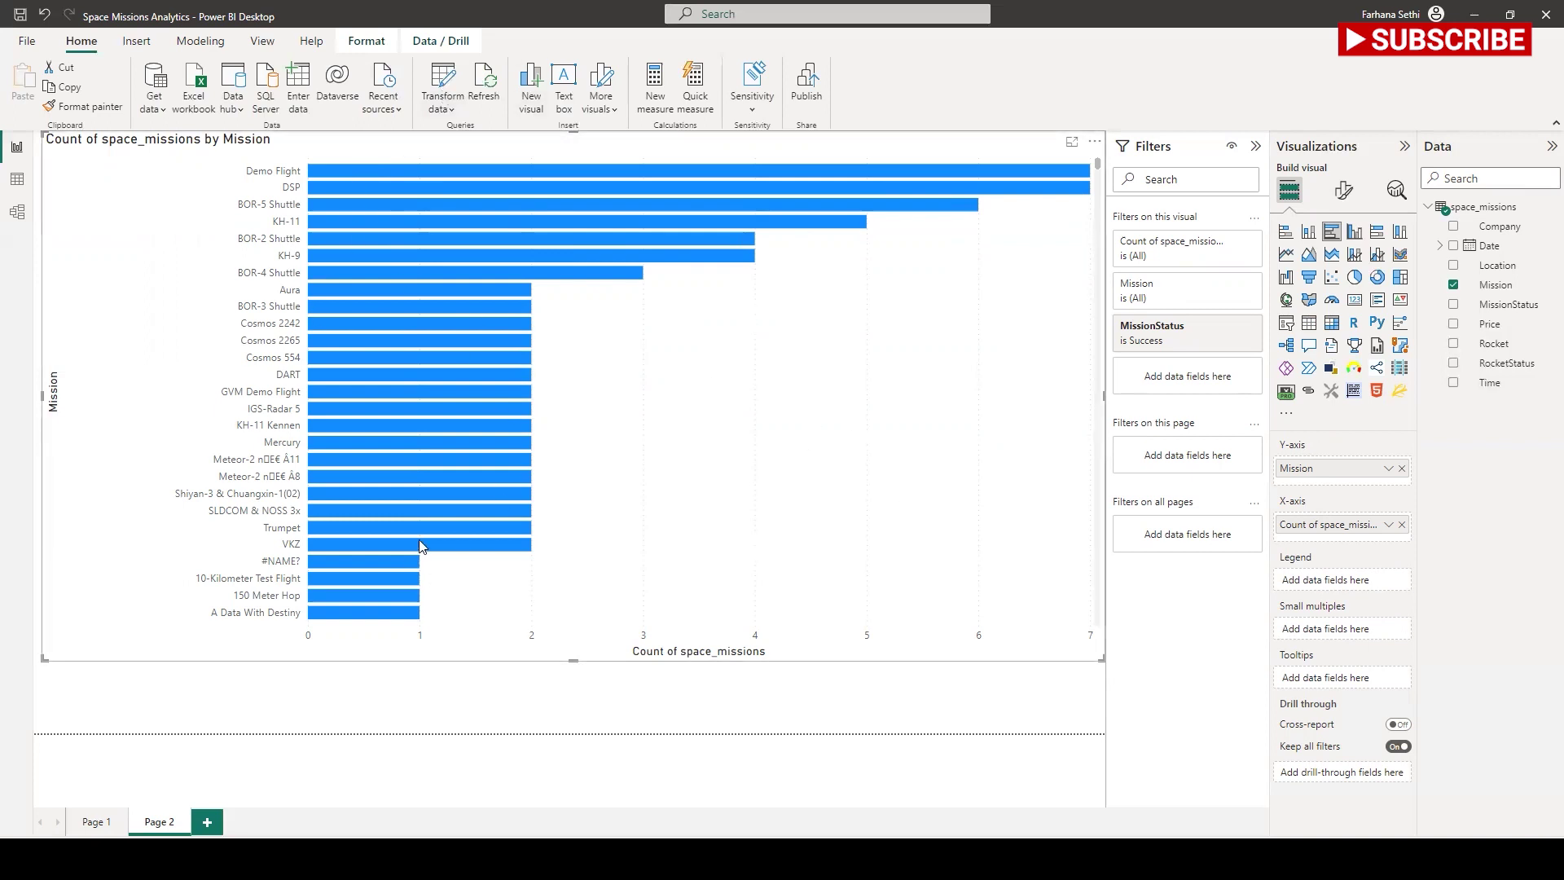
click(208, 823)
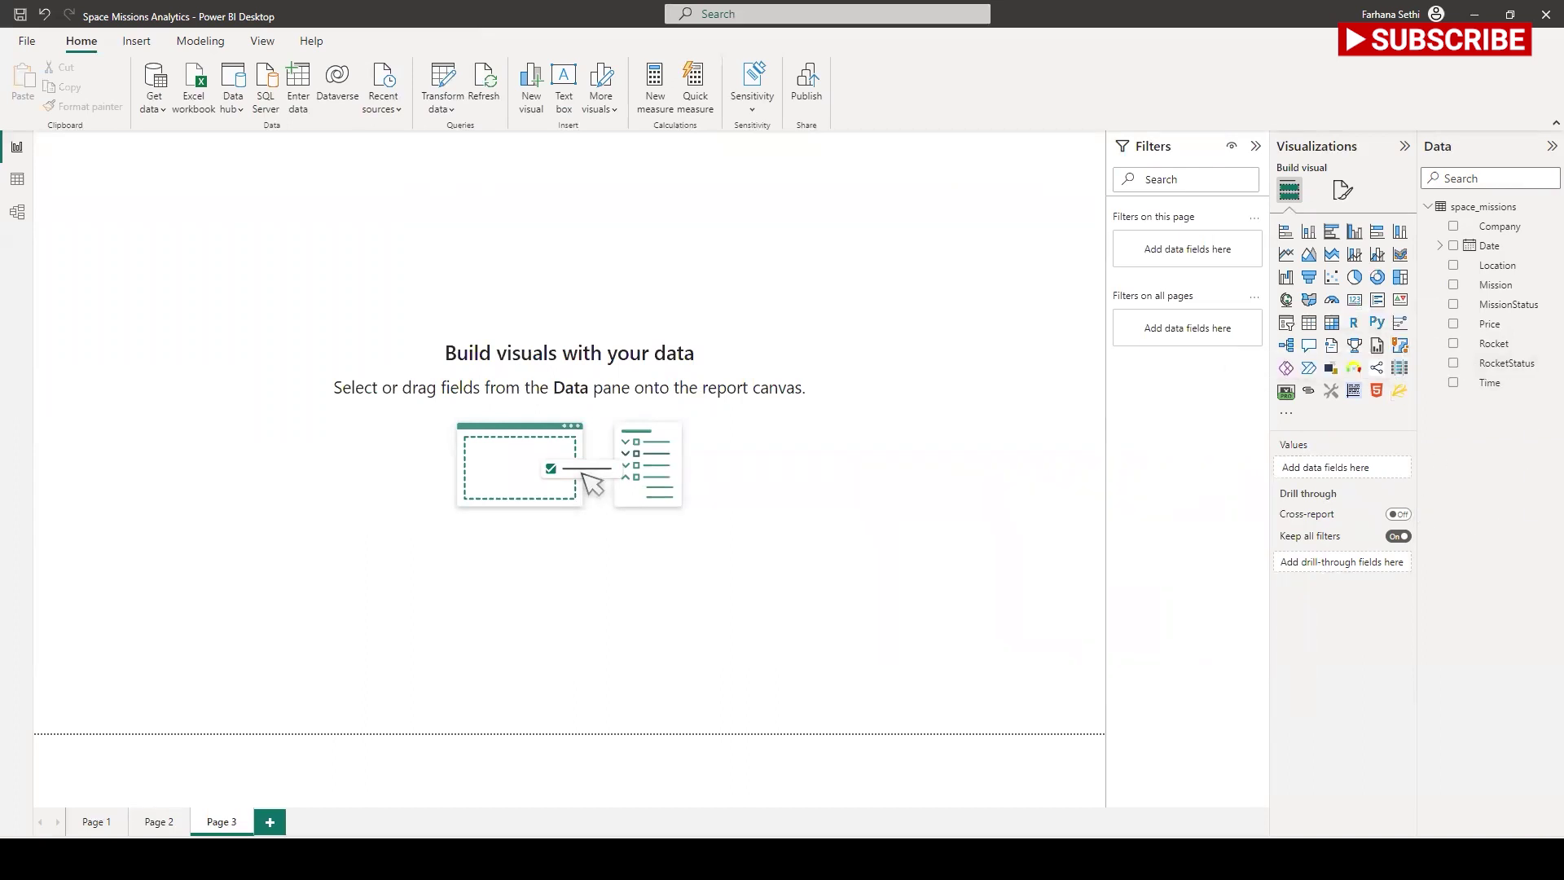
Step: On Page 3, add a full-width Q&A visual listing all suggestions and open Q&A setup
click(150, 825)
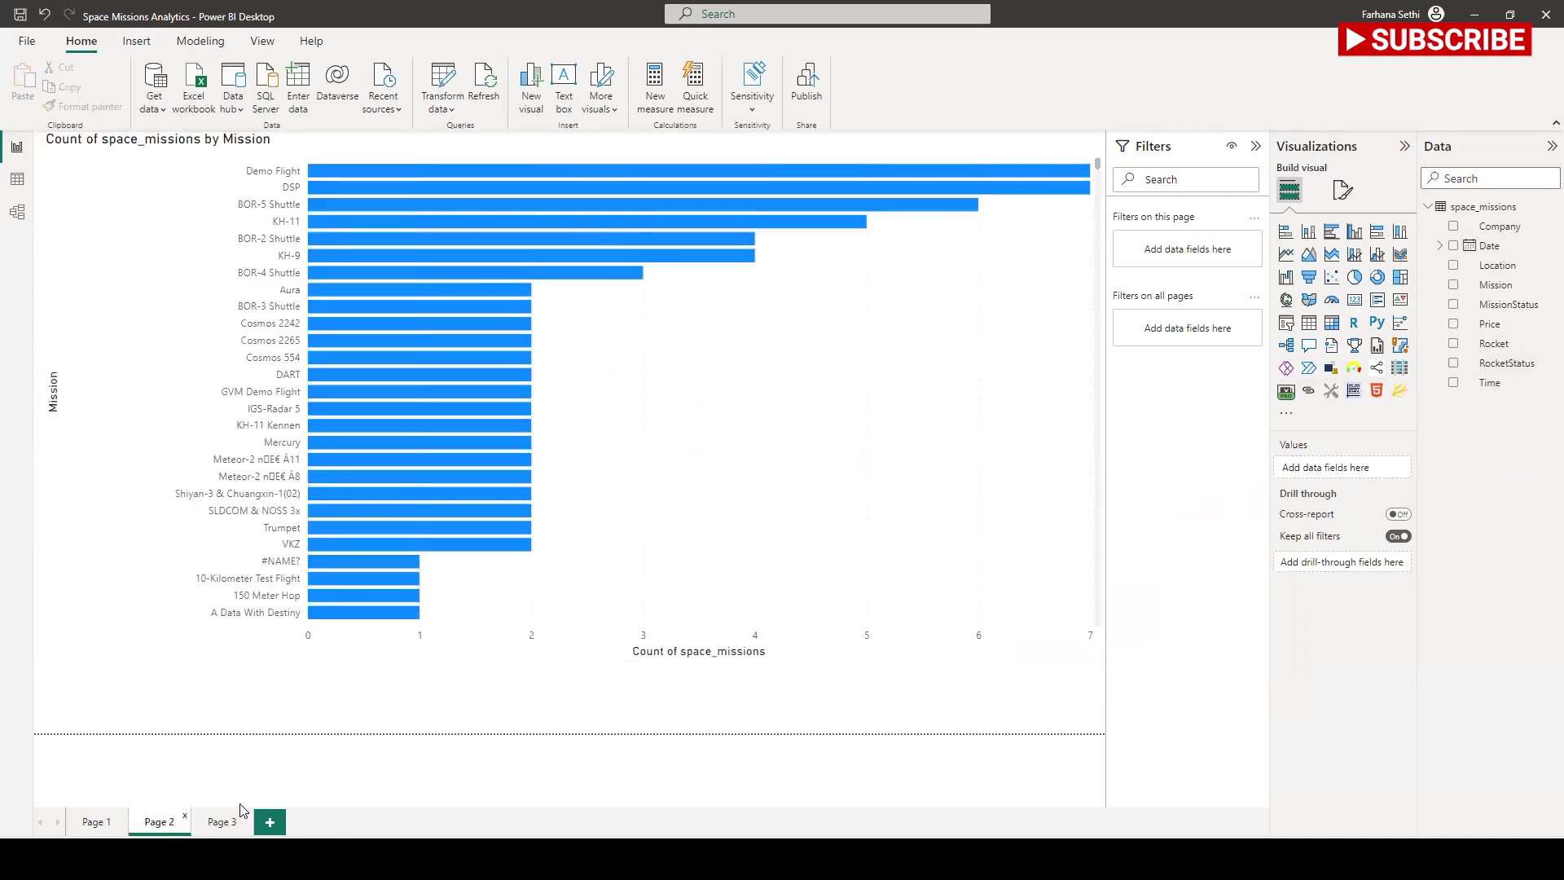
click(222, 825)
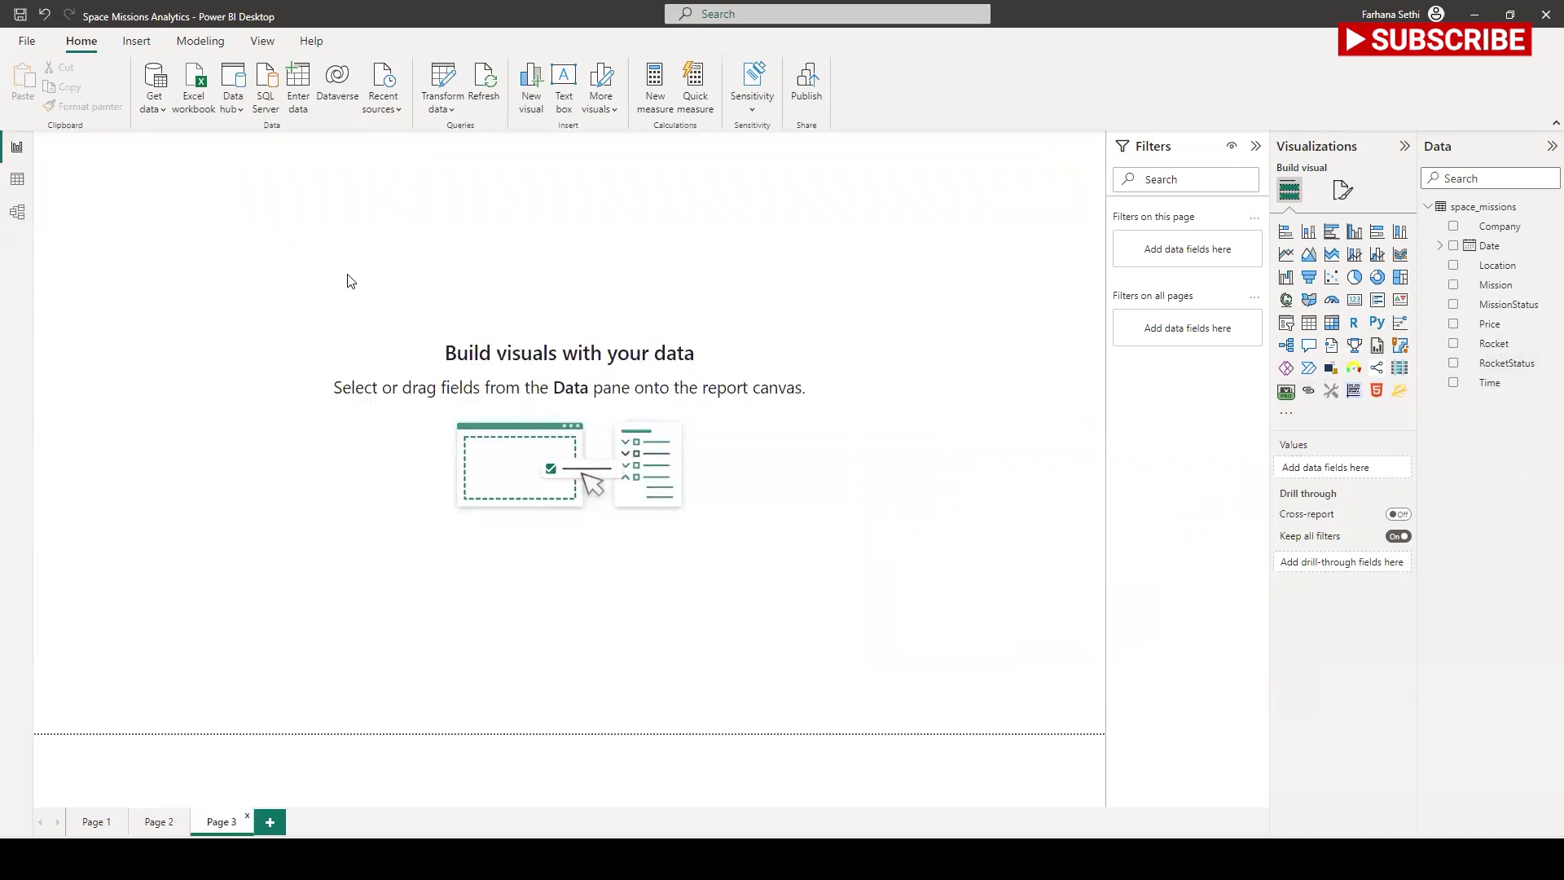
click(1310, 347)
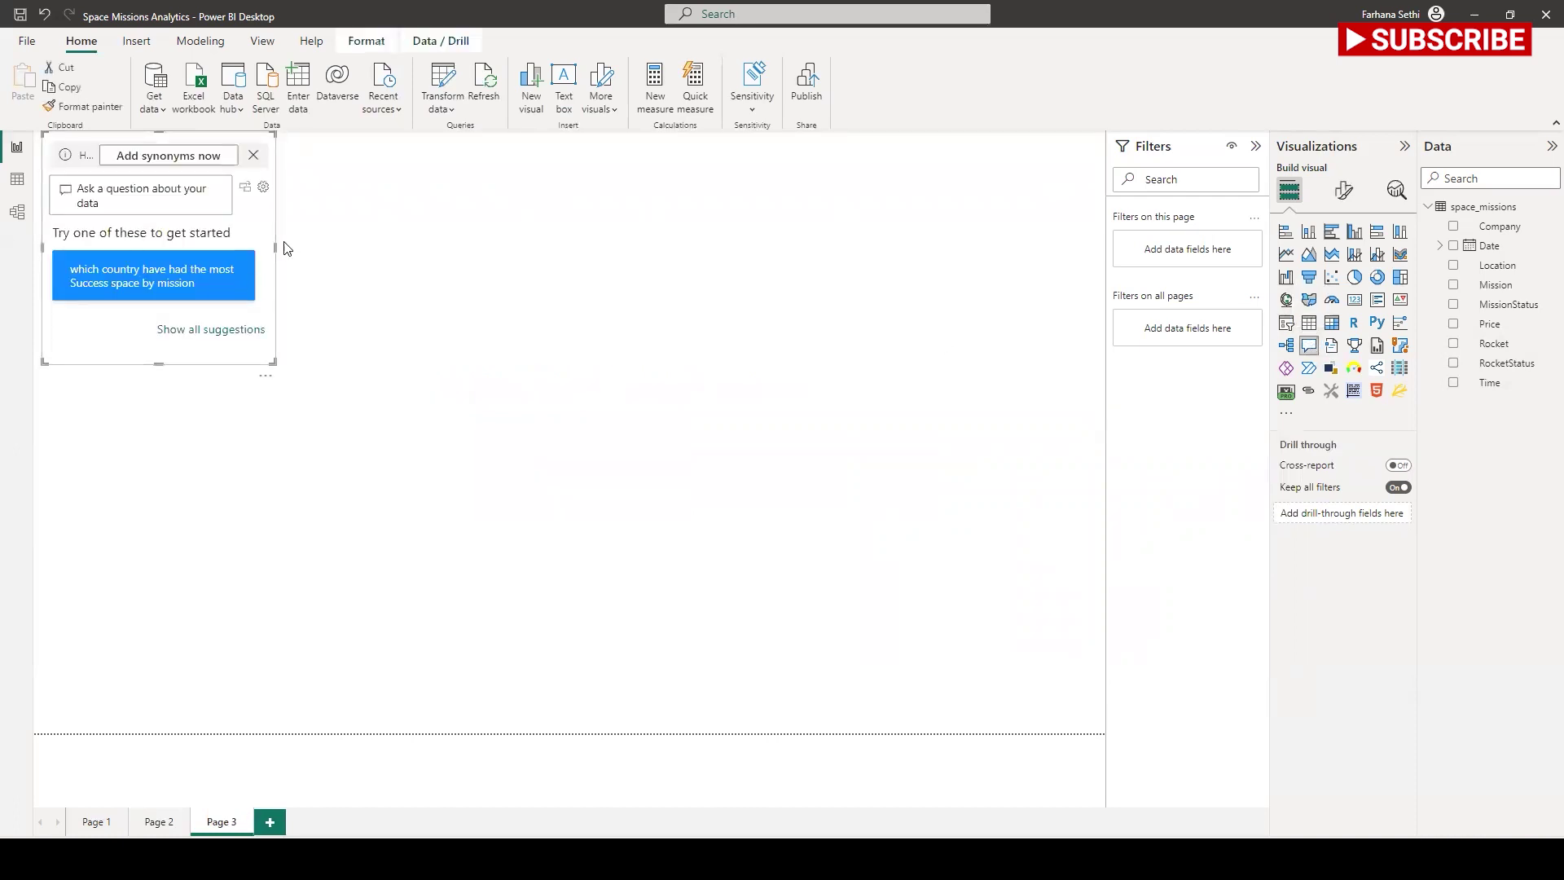
drag(277, 248, 1105, 247)
click(1054, 314)
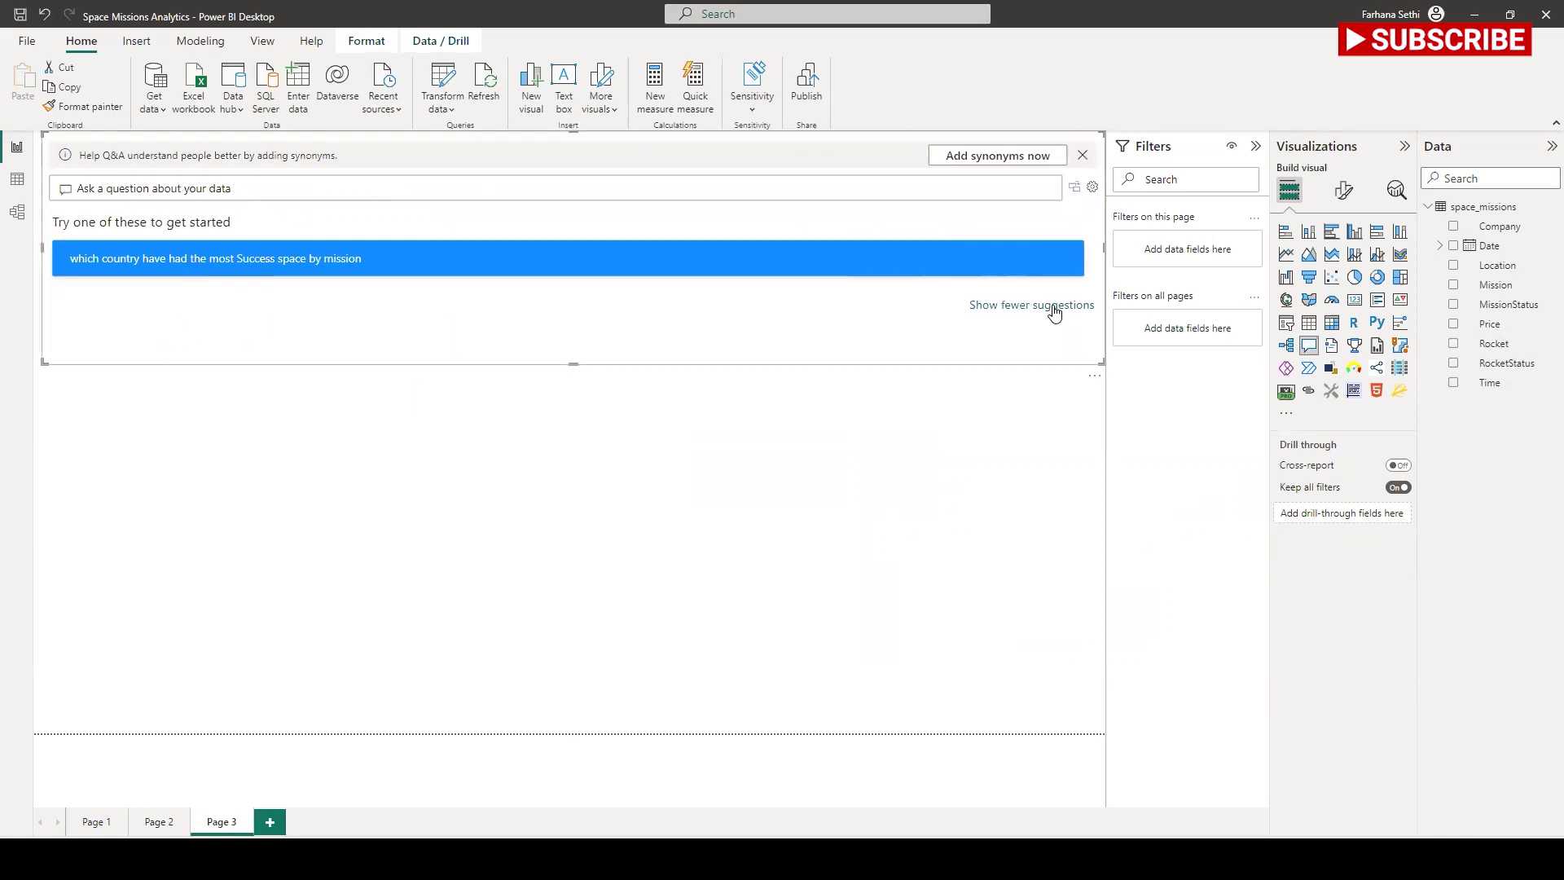
click(1092, 186)
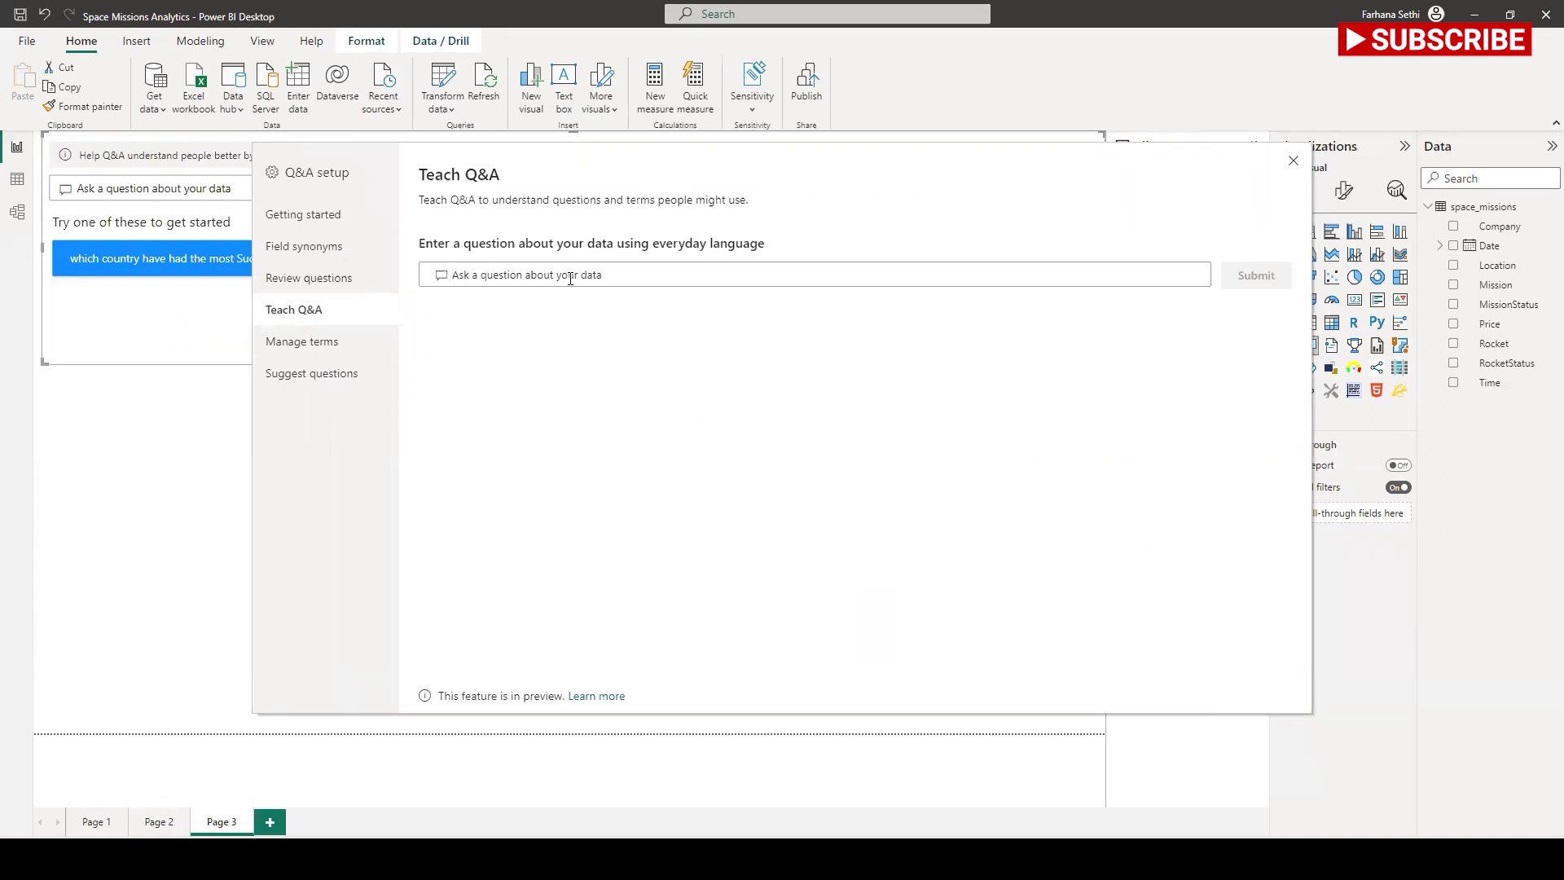
Step: Submit the Teach Q&A question 'are there an pattern you can notice with the launch location'
text(are)
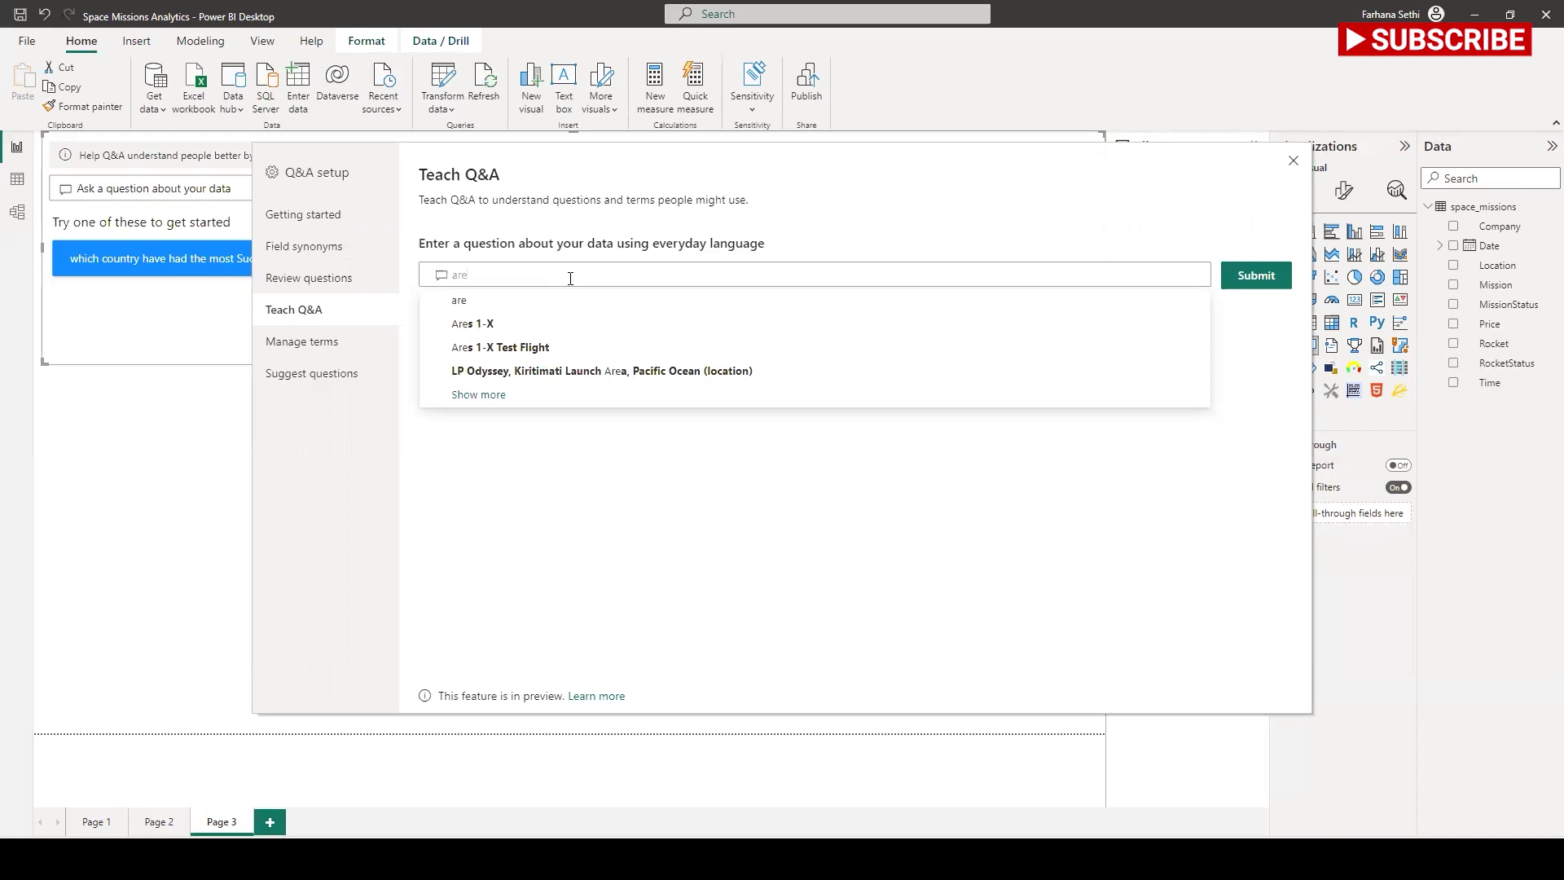
text( there an pattern you can notice with the ka)
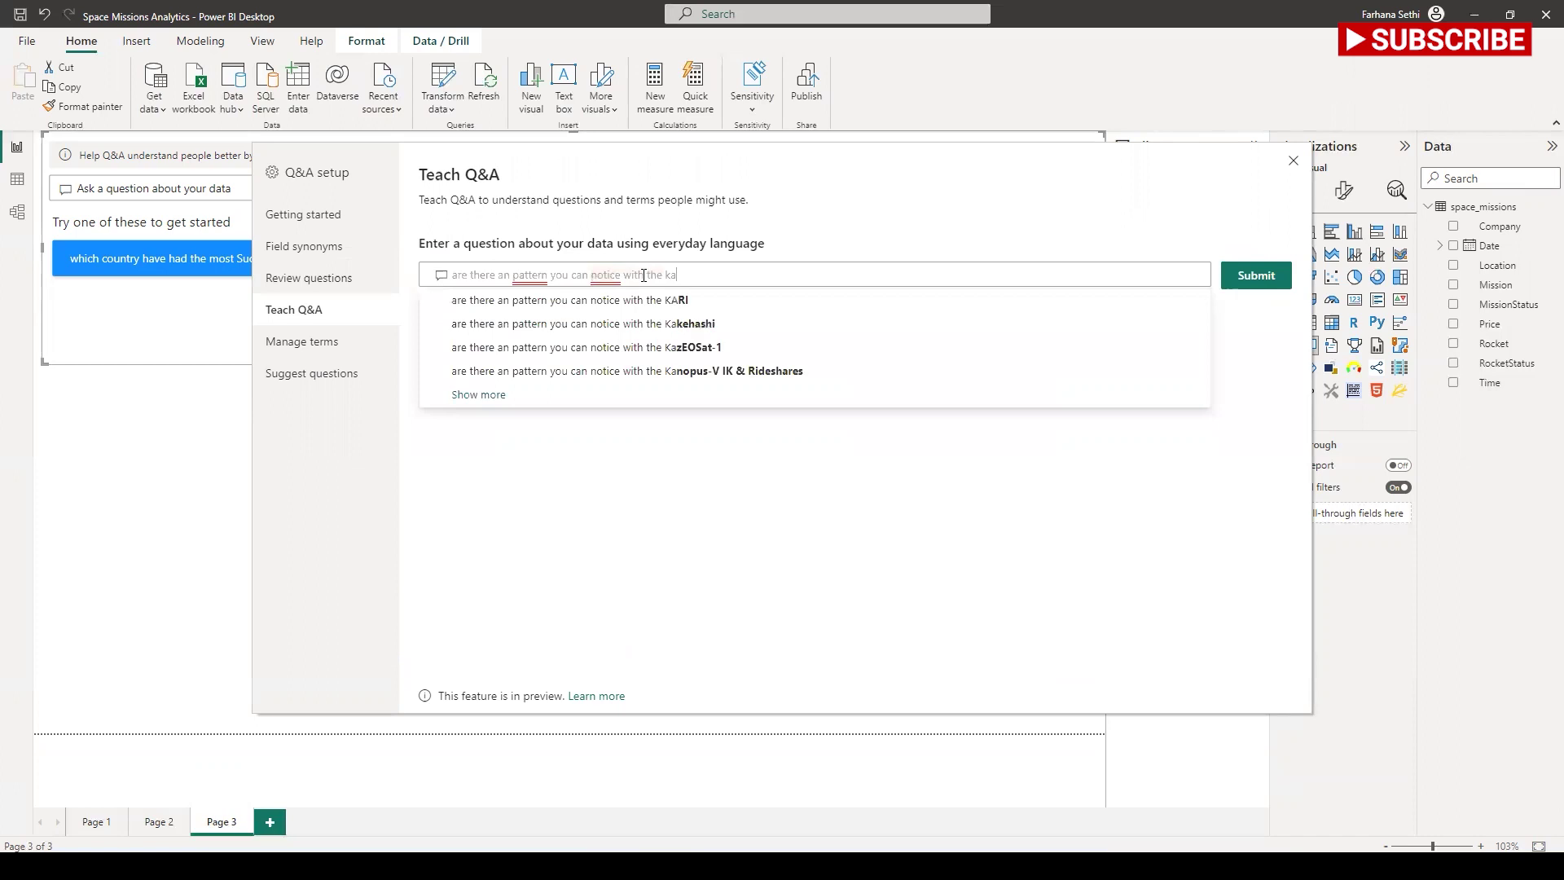
key(BackSpace)
key(BackSpace)
text(launch)
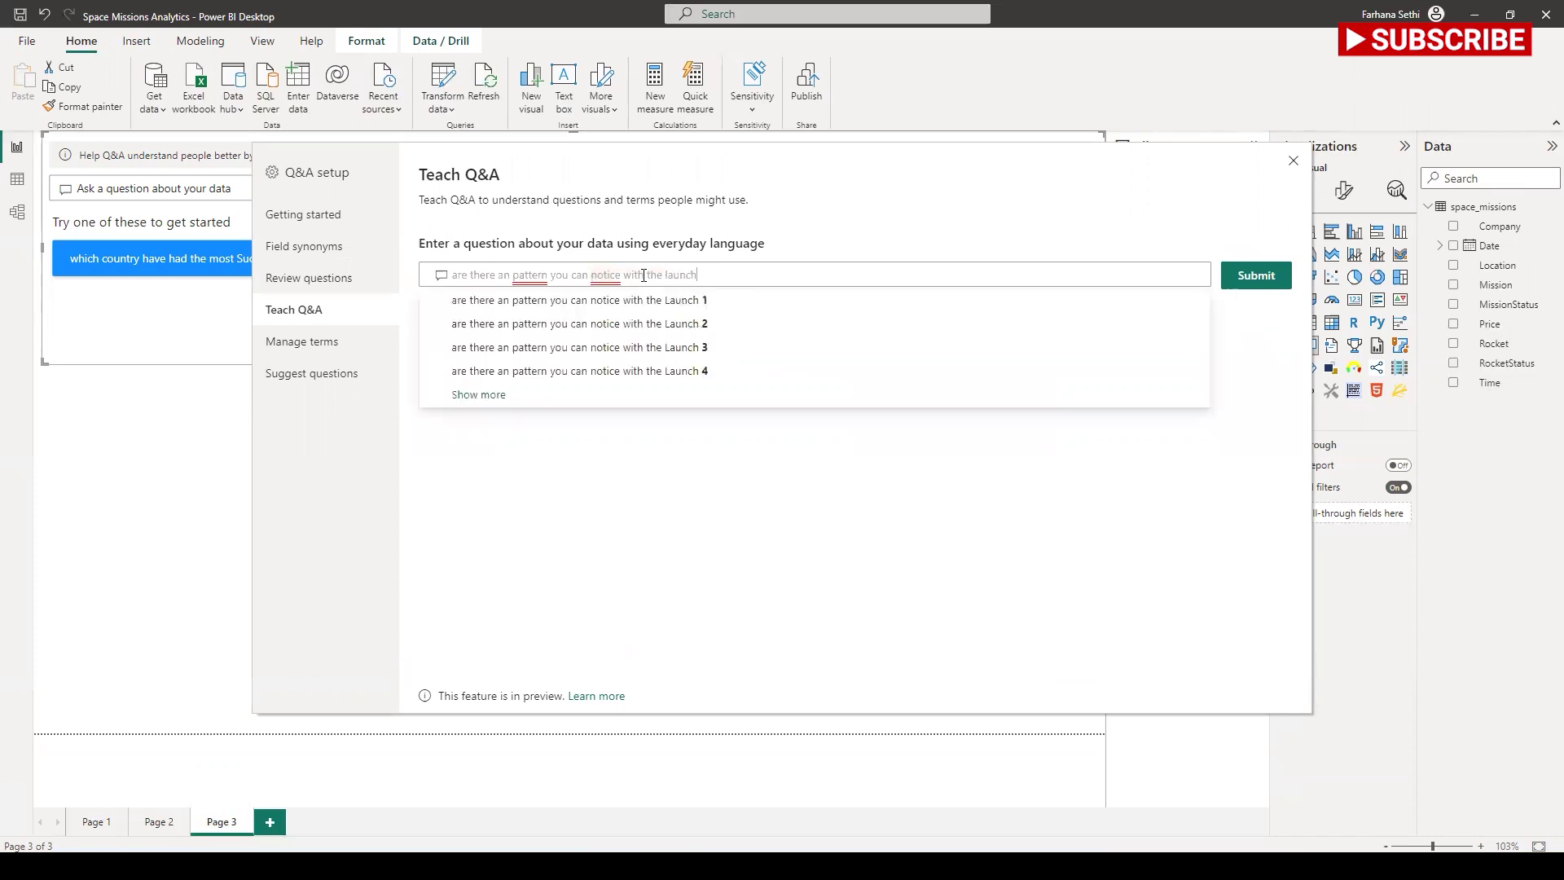
text( loc)
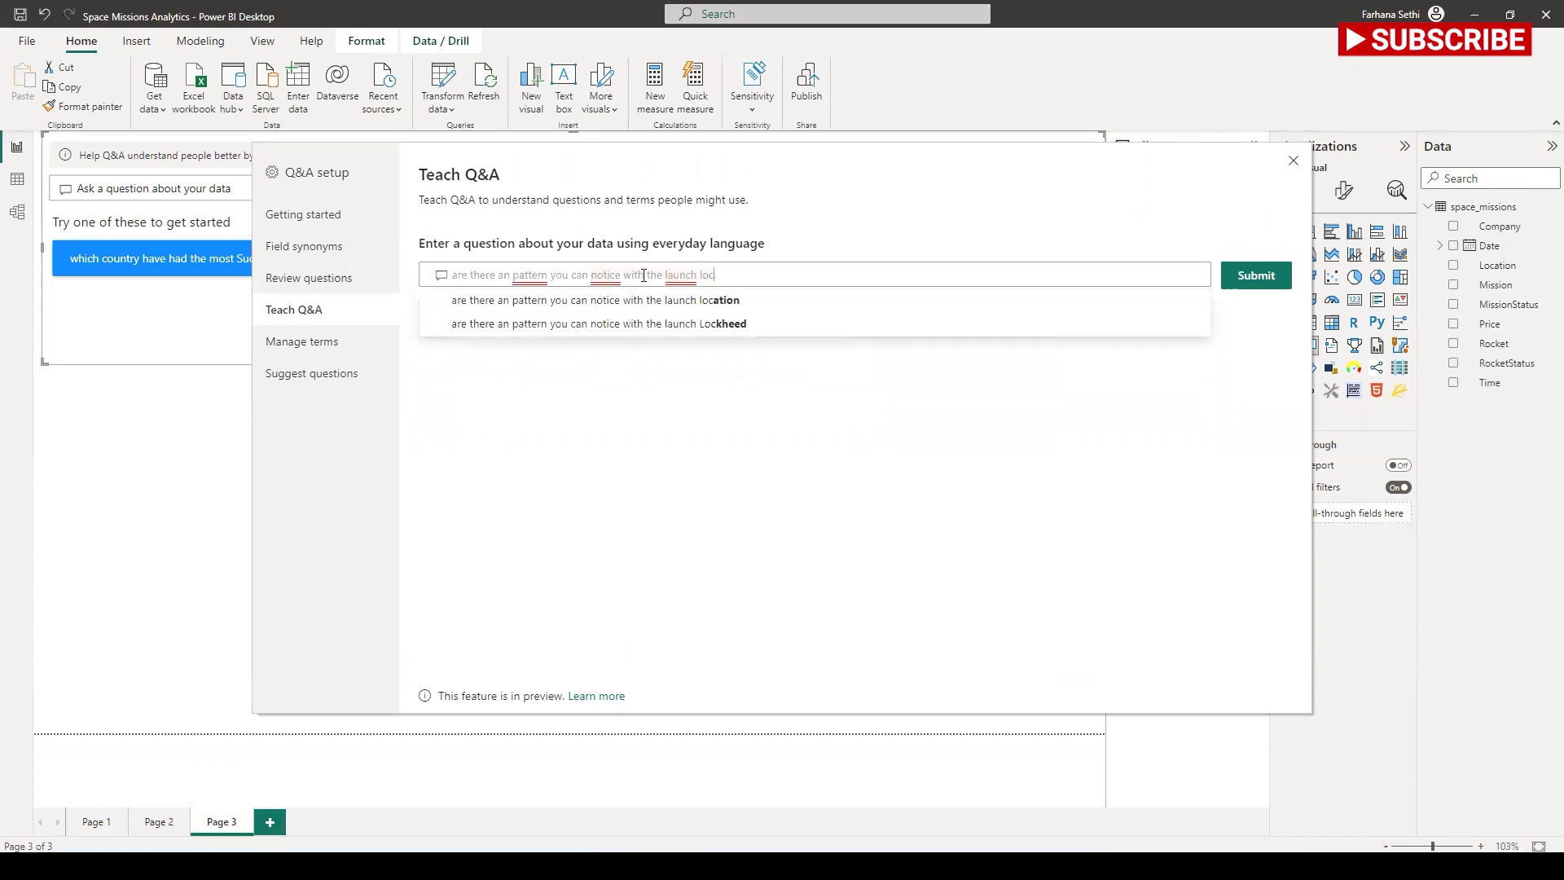
click(676, 303)
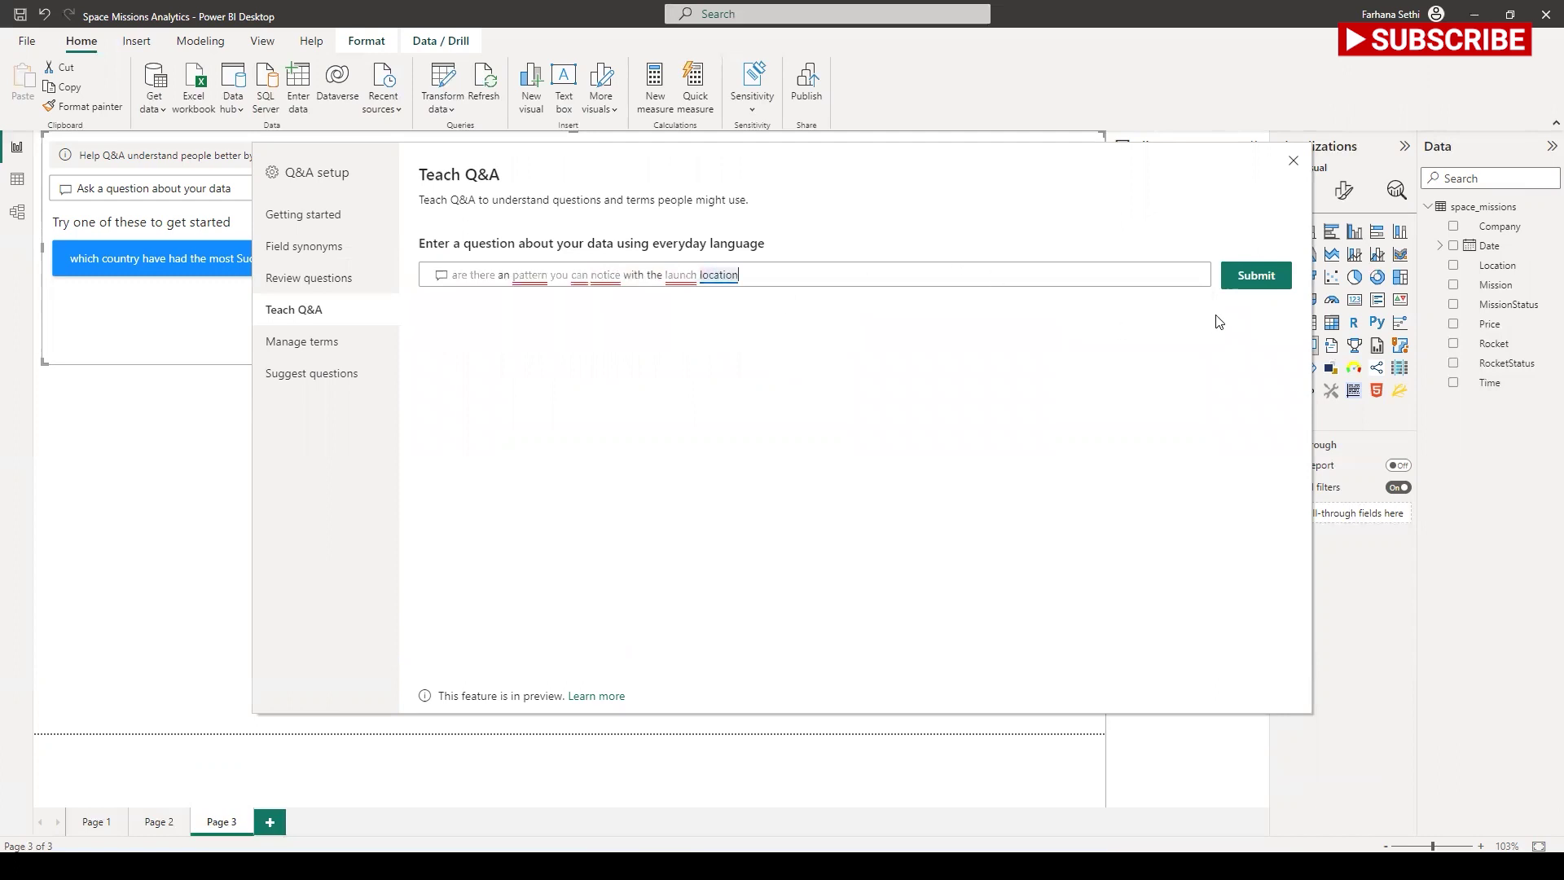
click(1238, 279)
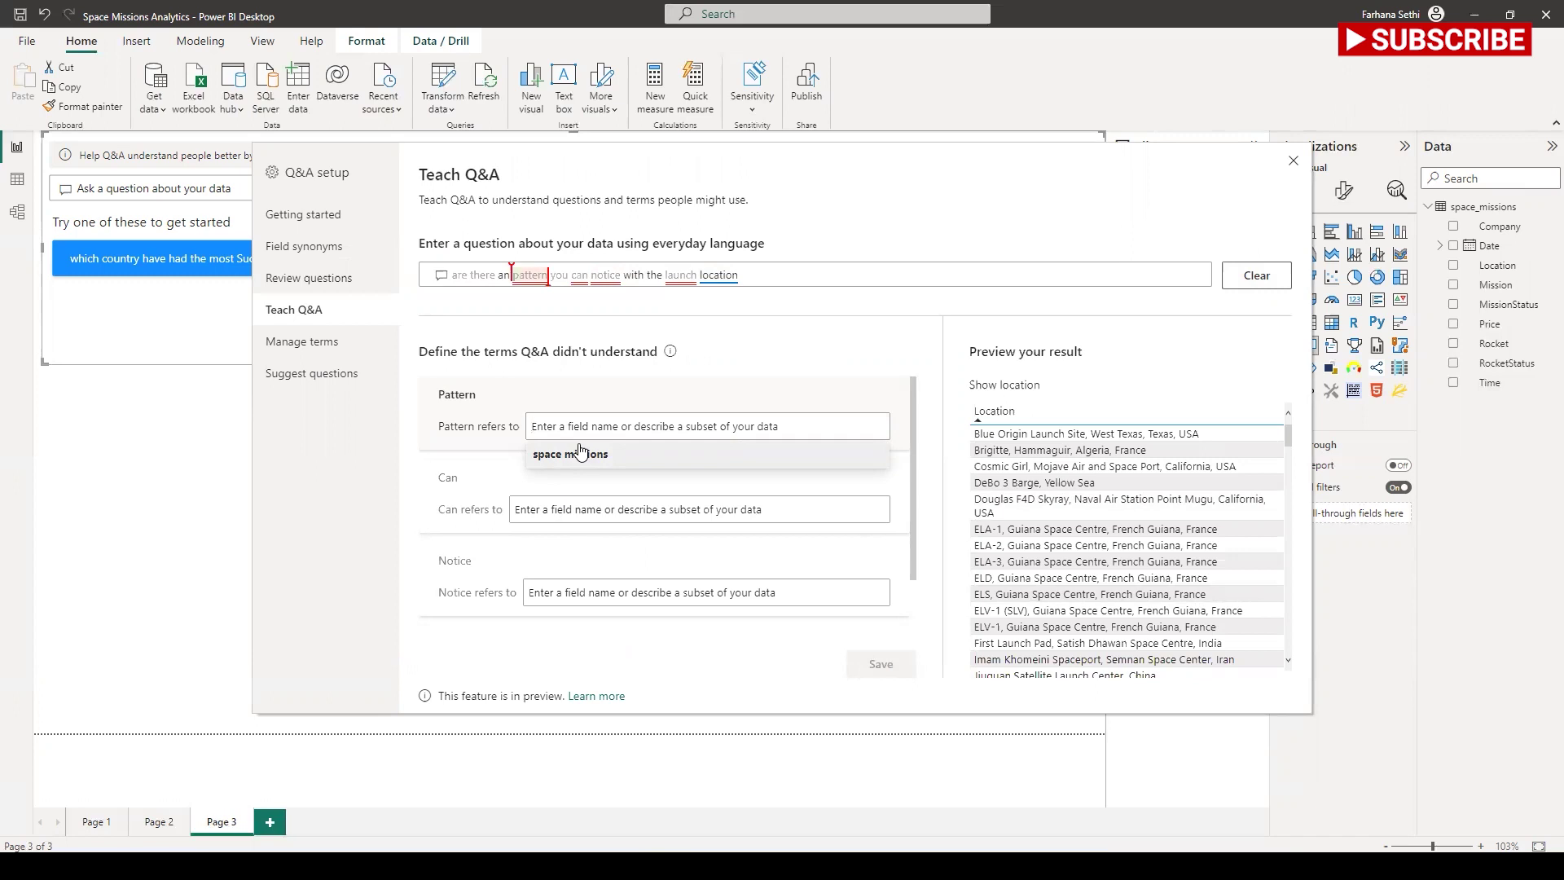
Step: Define Pattern as referring to space missions
click(580, 453)
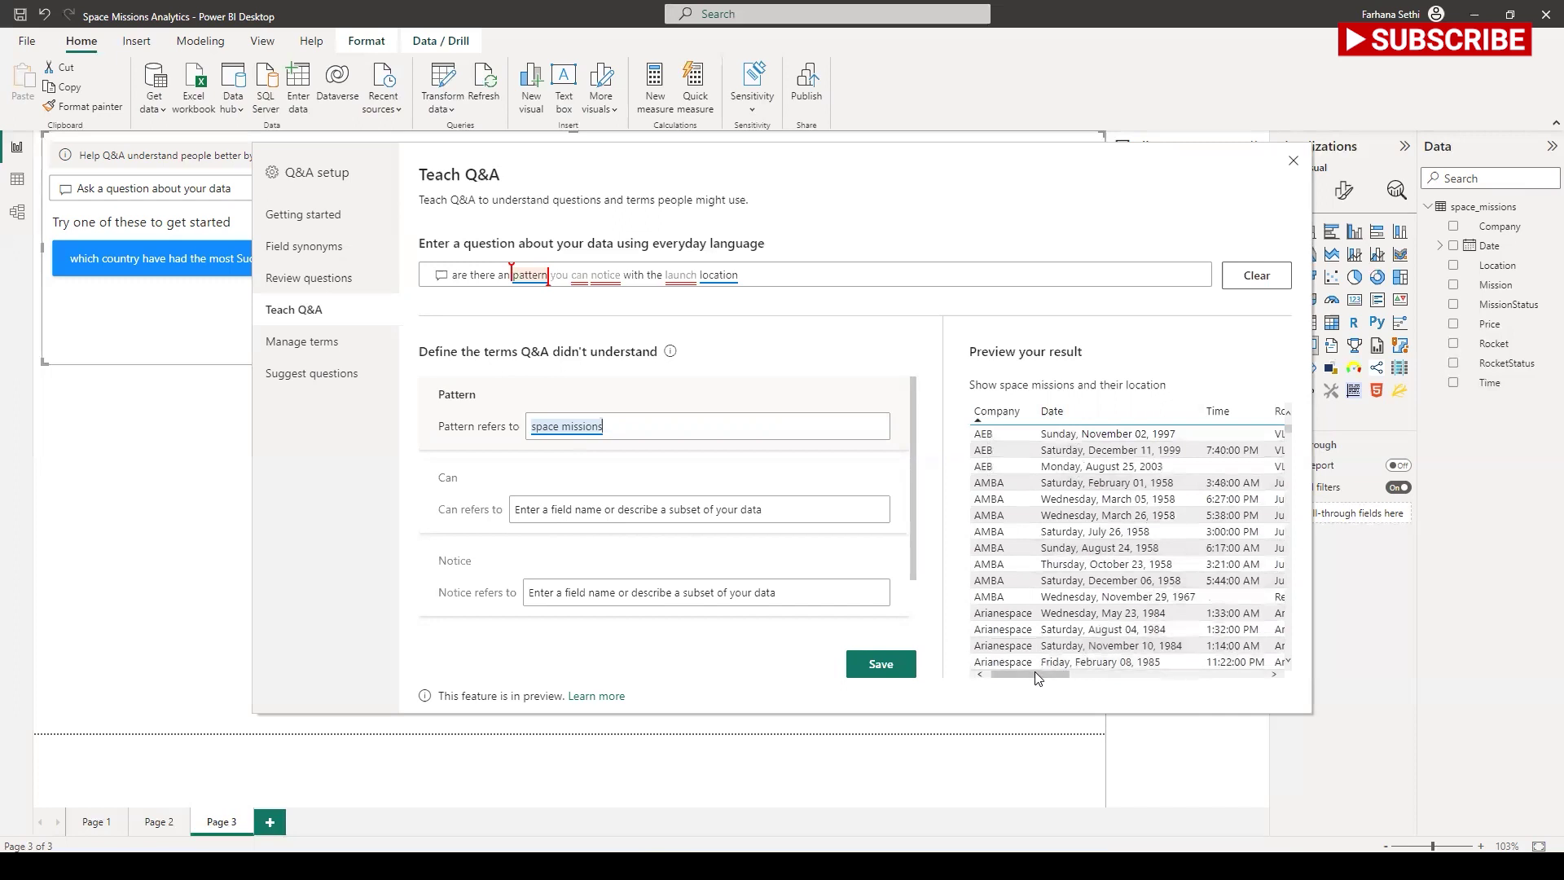
drag(1034, 671, 1181, 684)
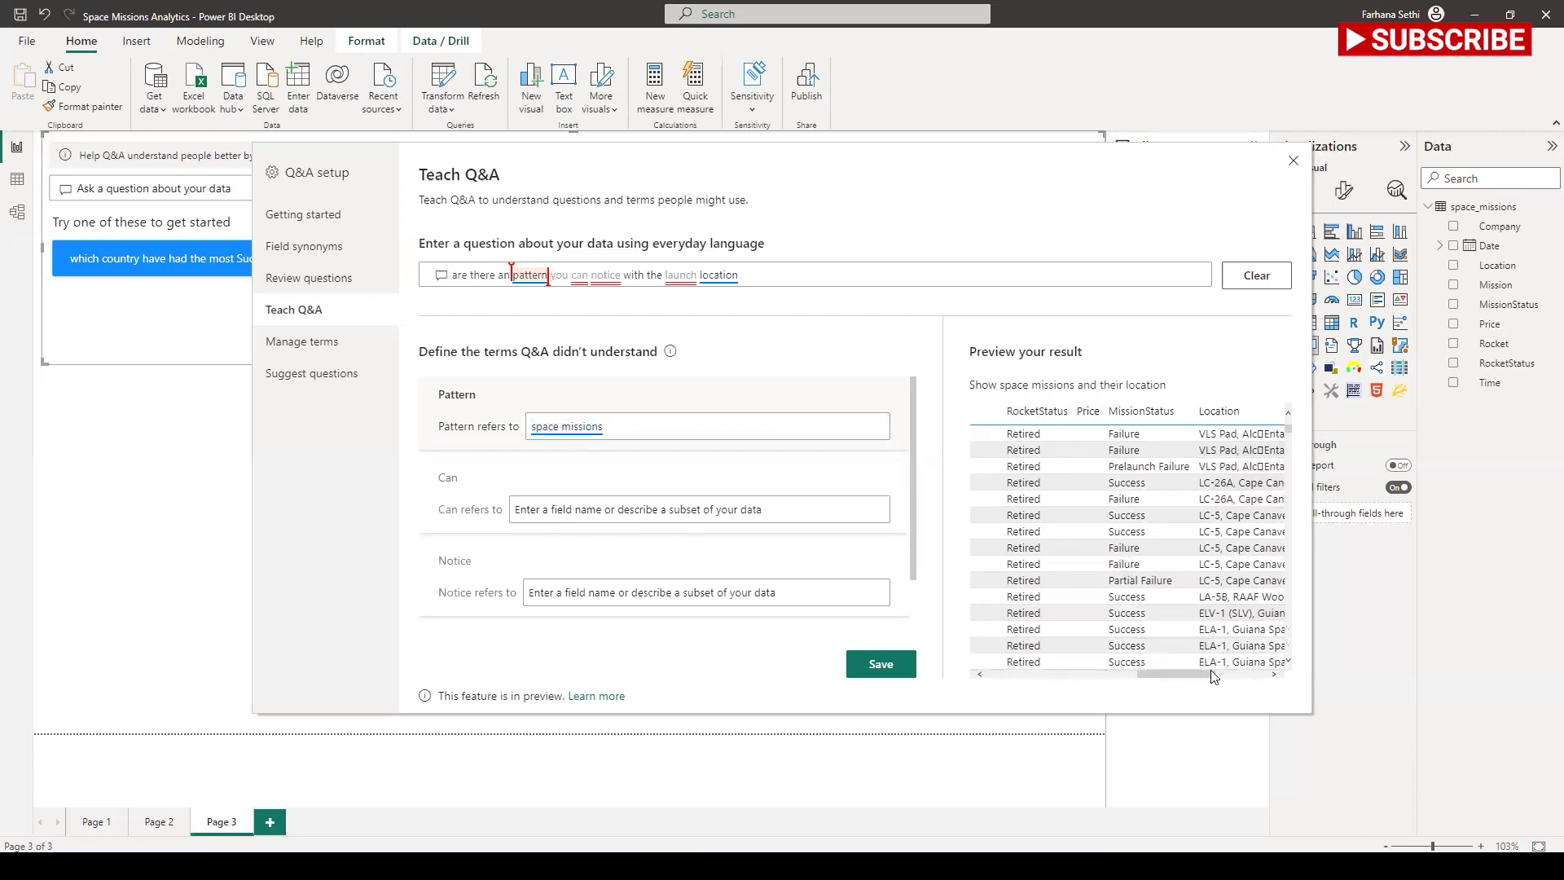
click(1275, 675)
scroll(1281, 679, left, 5)
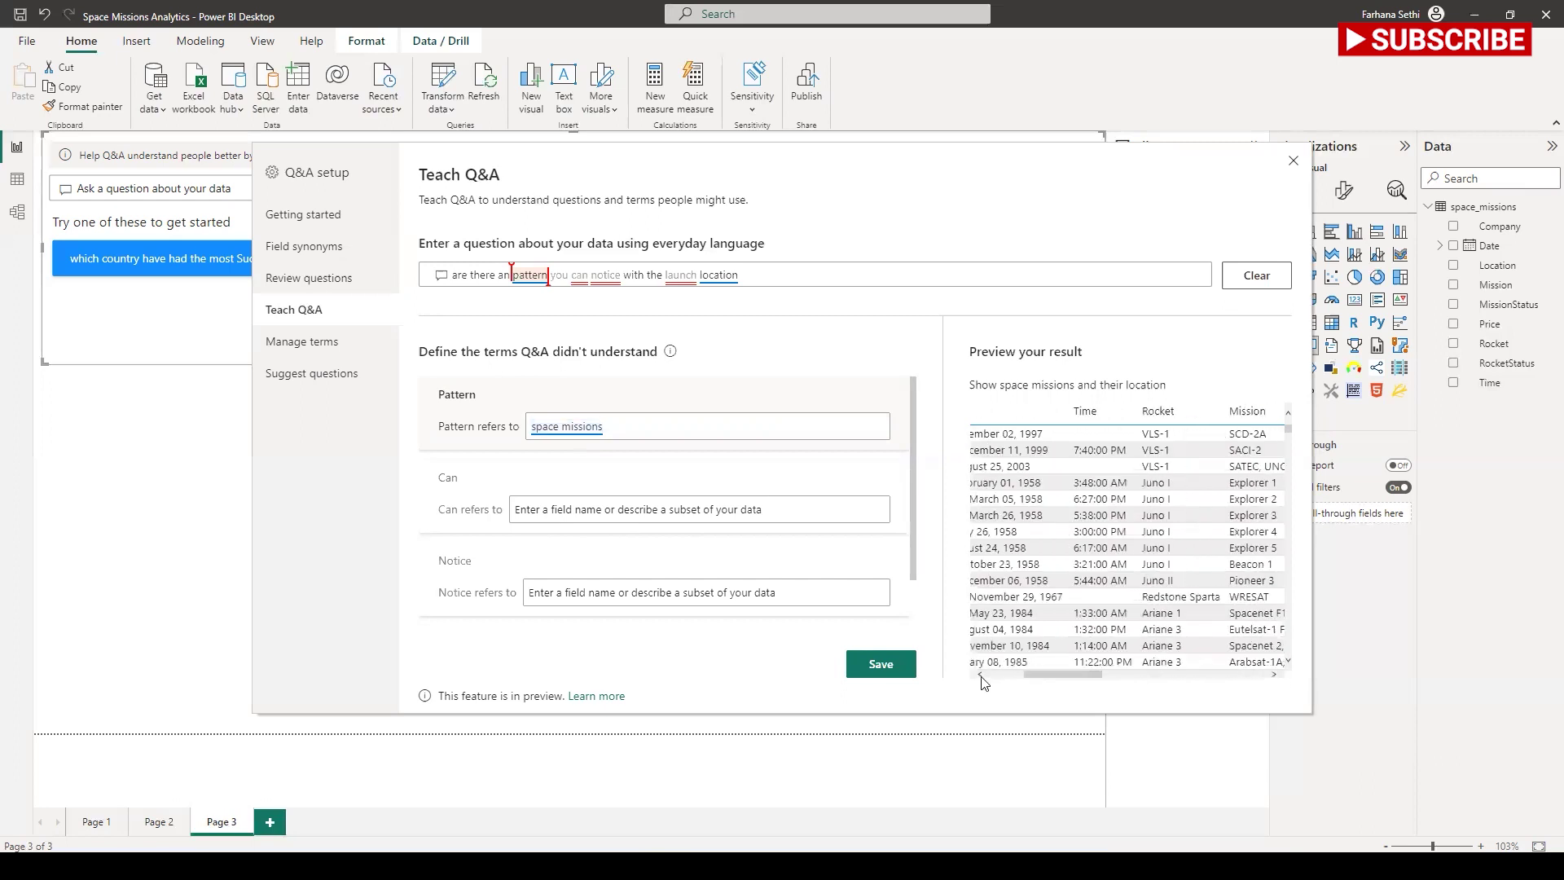
Step: Map Notice to status, save the term definitions, and select the question text
click(568, 594)
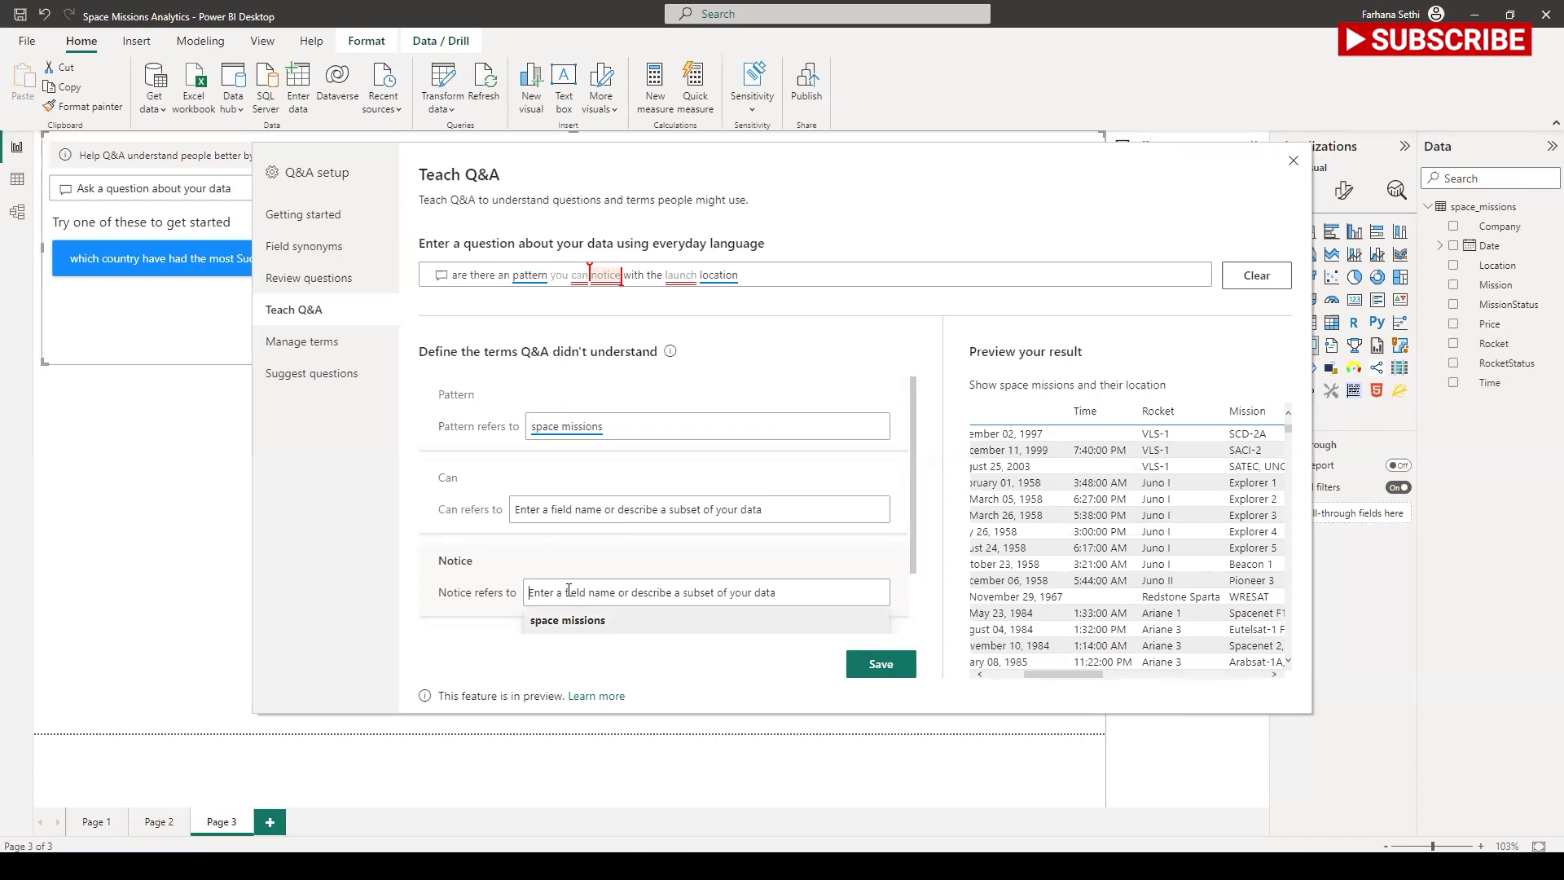
text(sat)
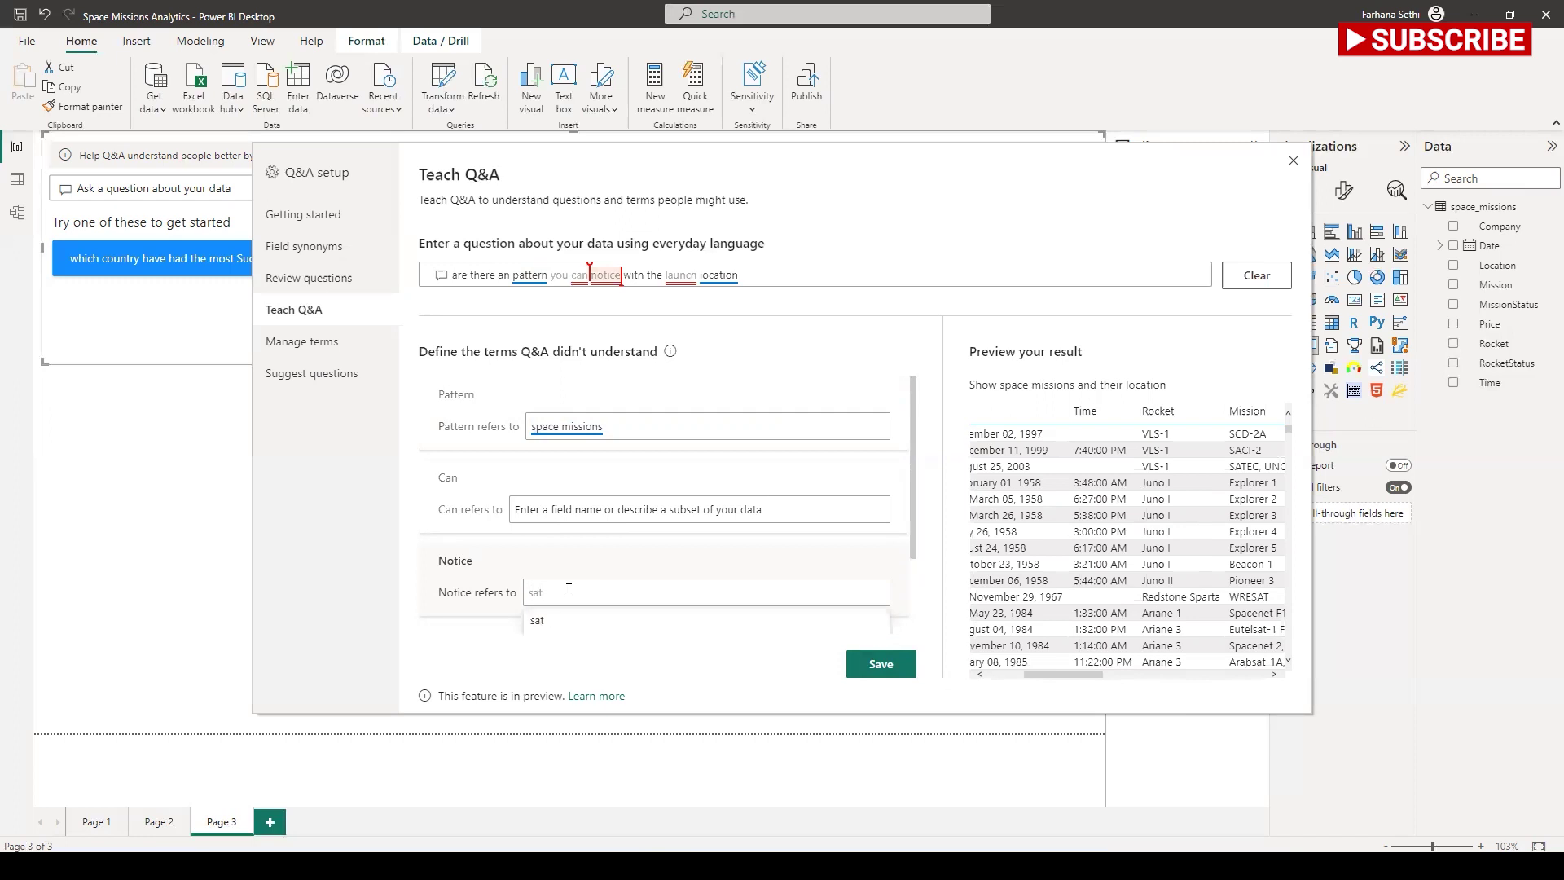
key(BackSpace)
key(BackSpace)
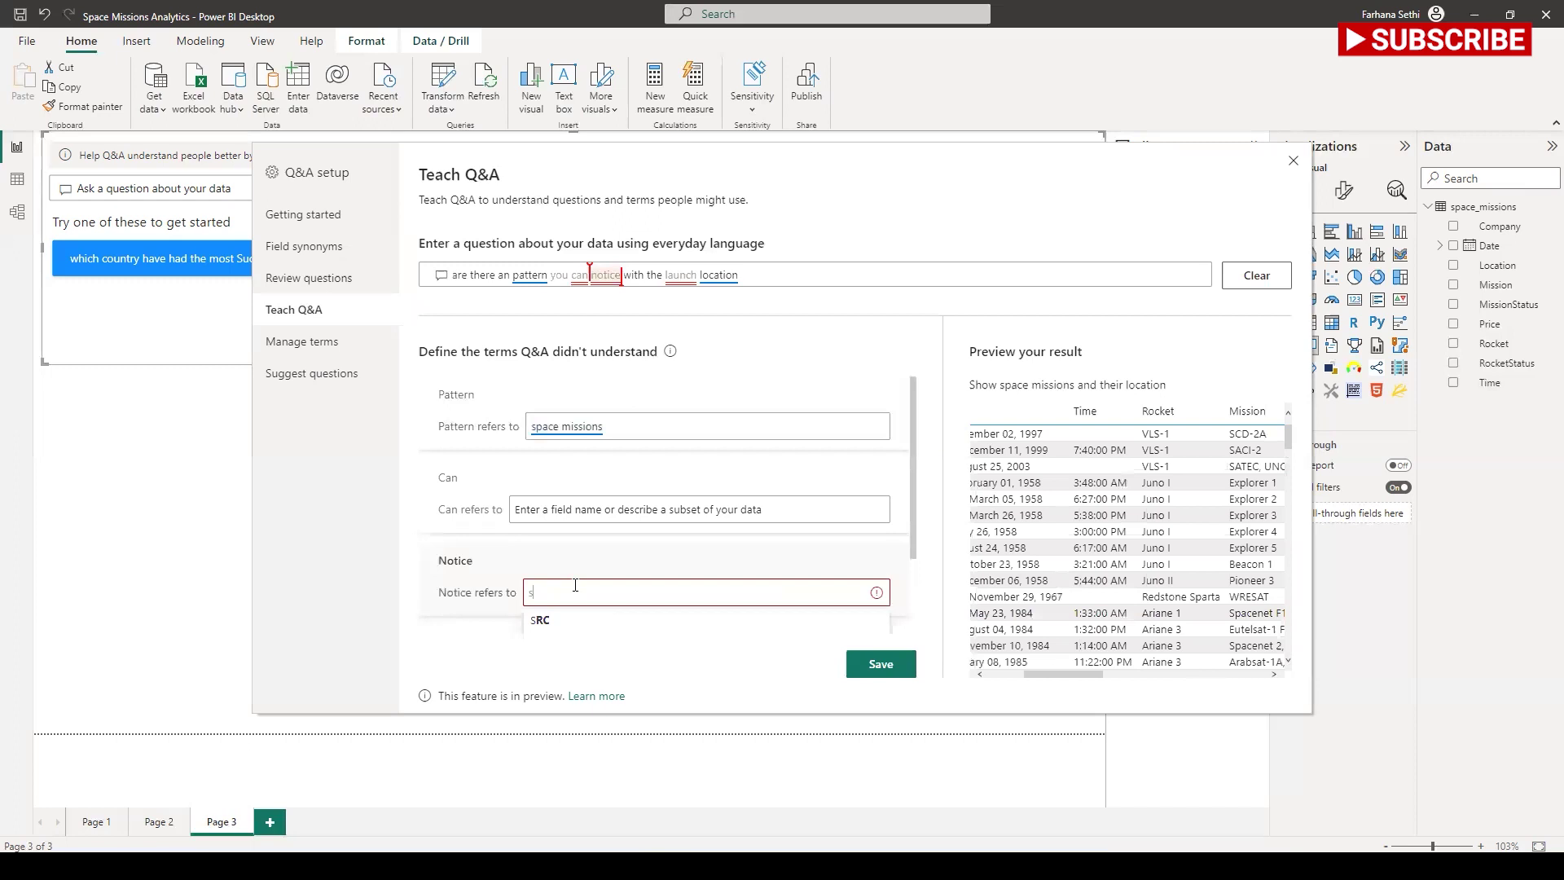
text(tatus)
key(Return)
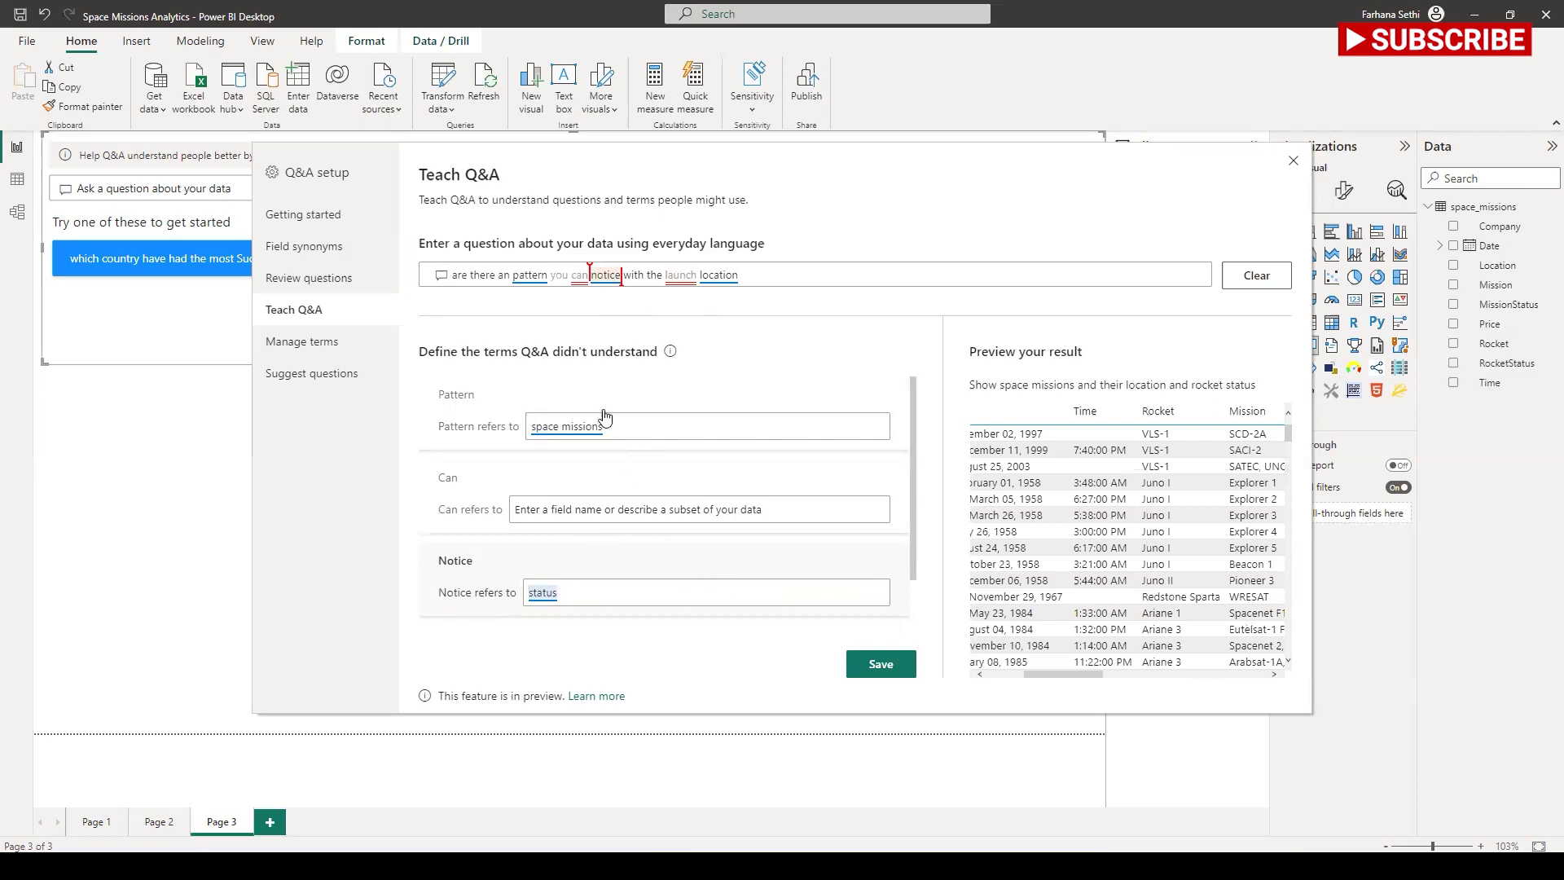
click(888, 666)
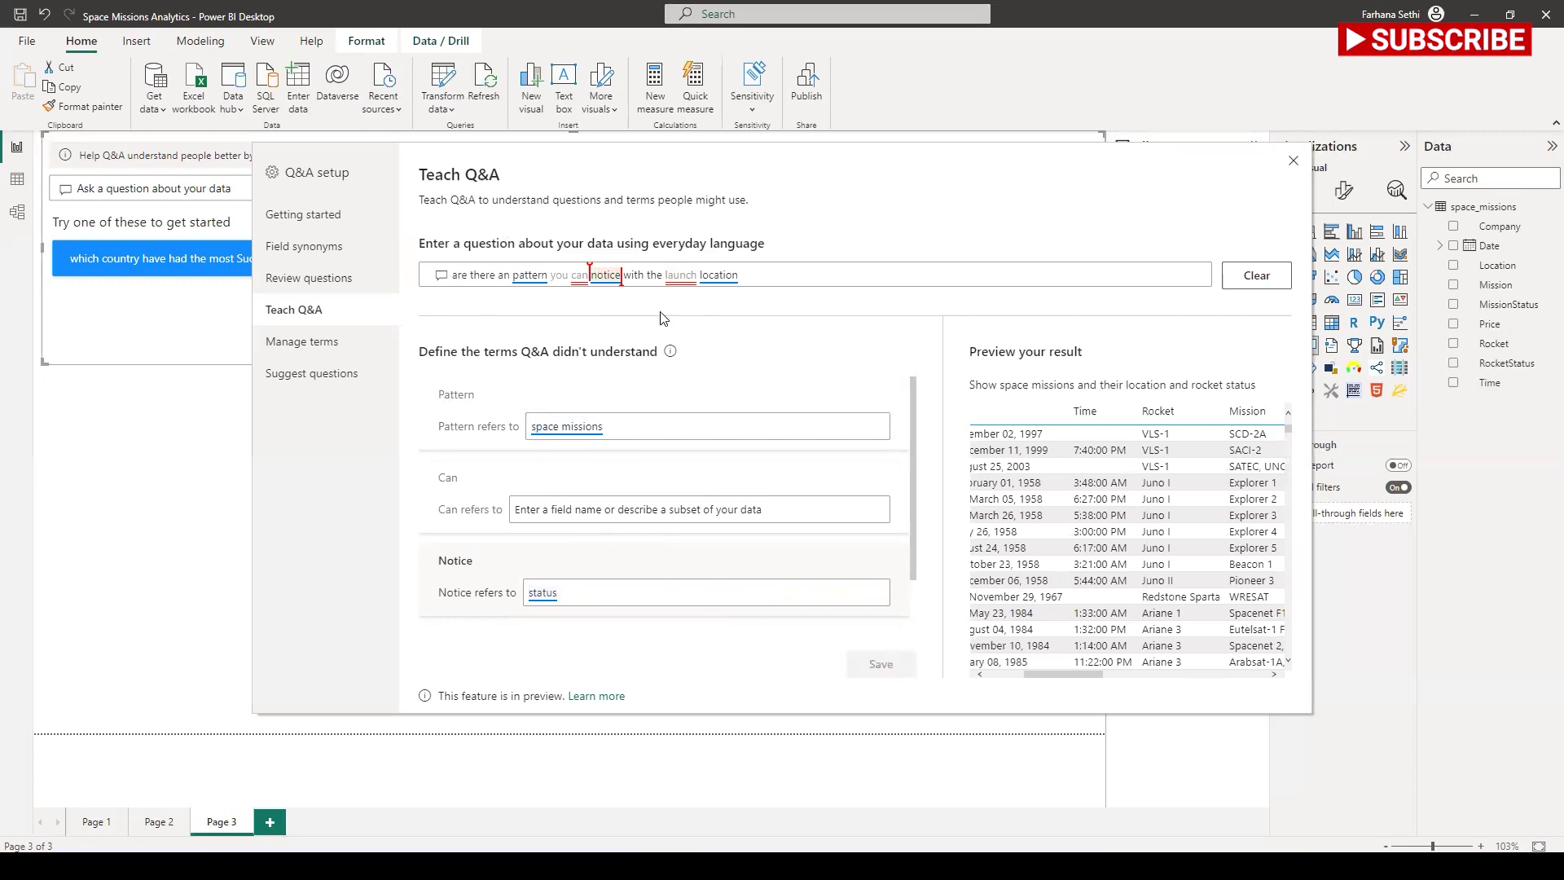
drag(769, 274, 310, 279)
key(ctrl+c)
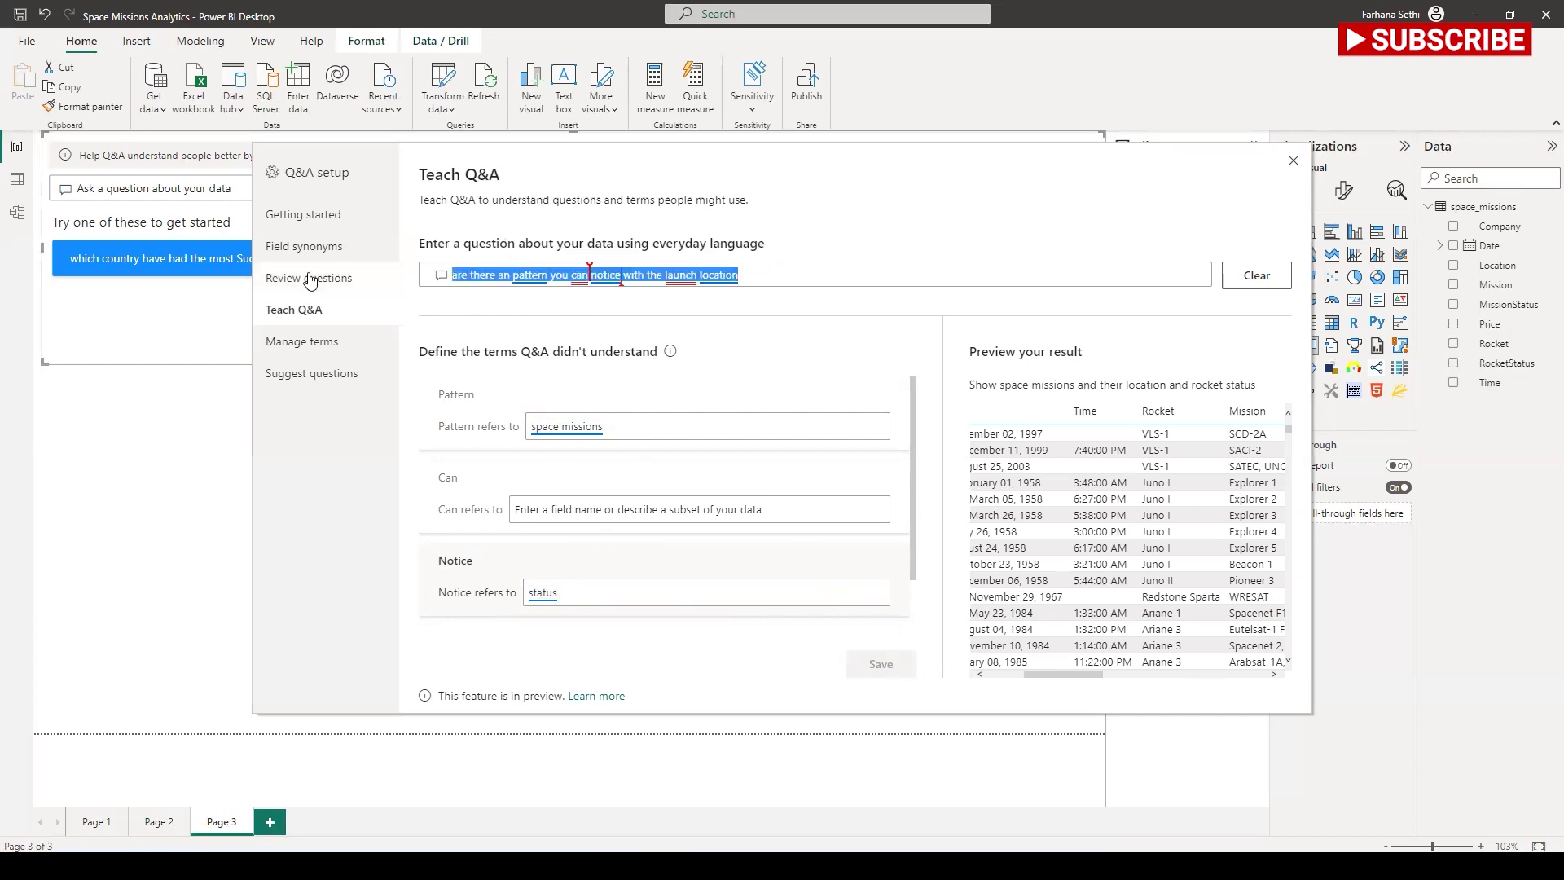
Step: Add the pasted launch-location question as a suggested question, save it, and close Q&A setup
click(319, 373)
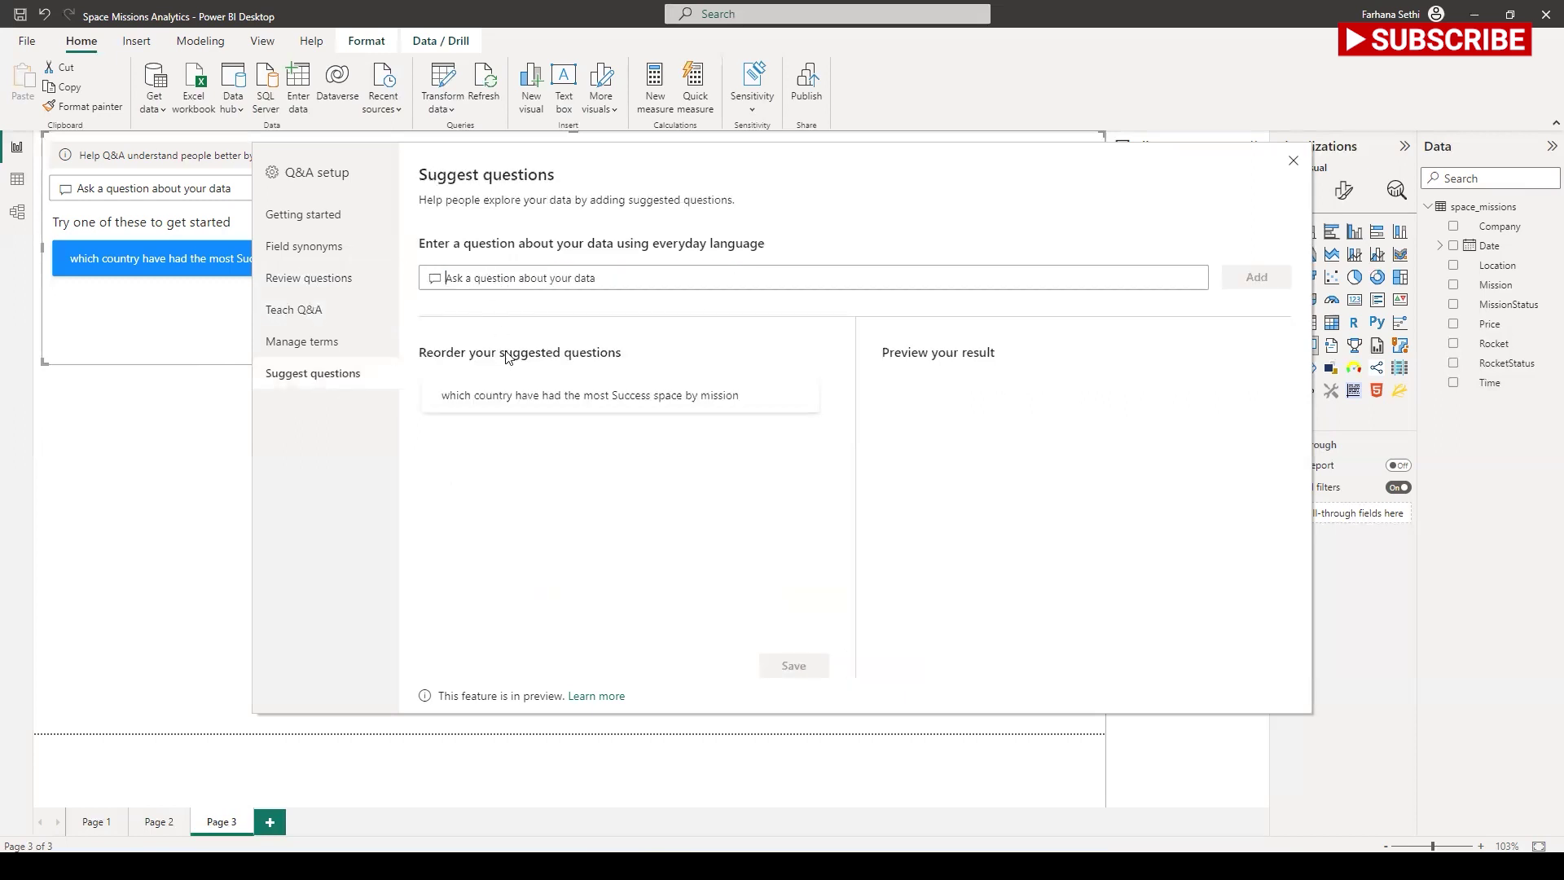
key(ctrl+v)
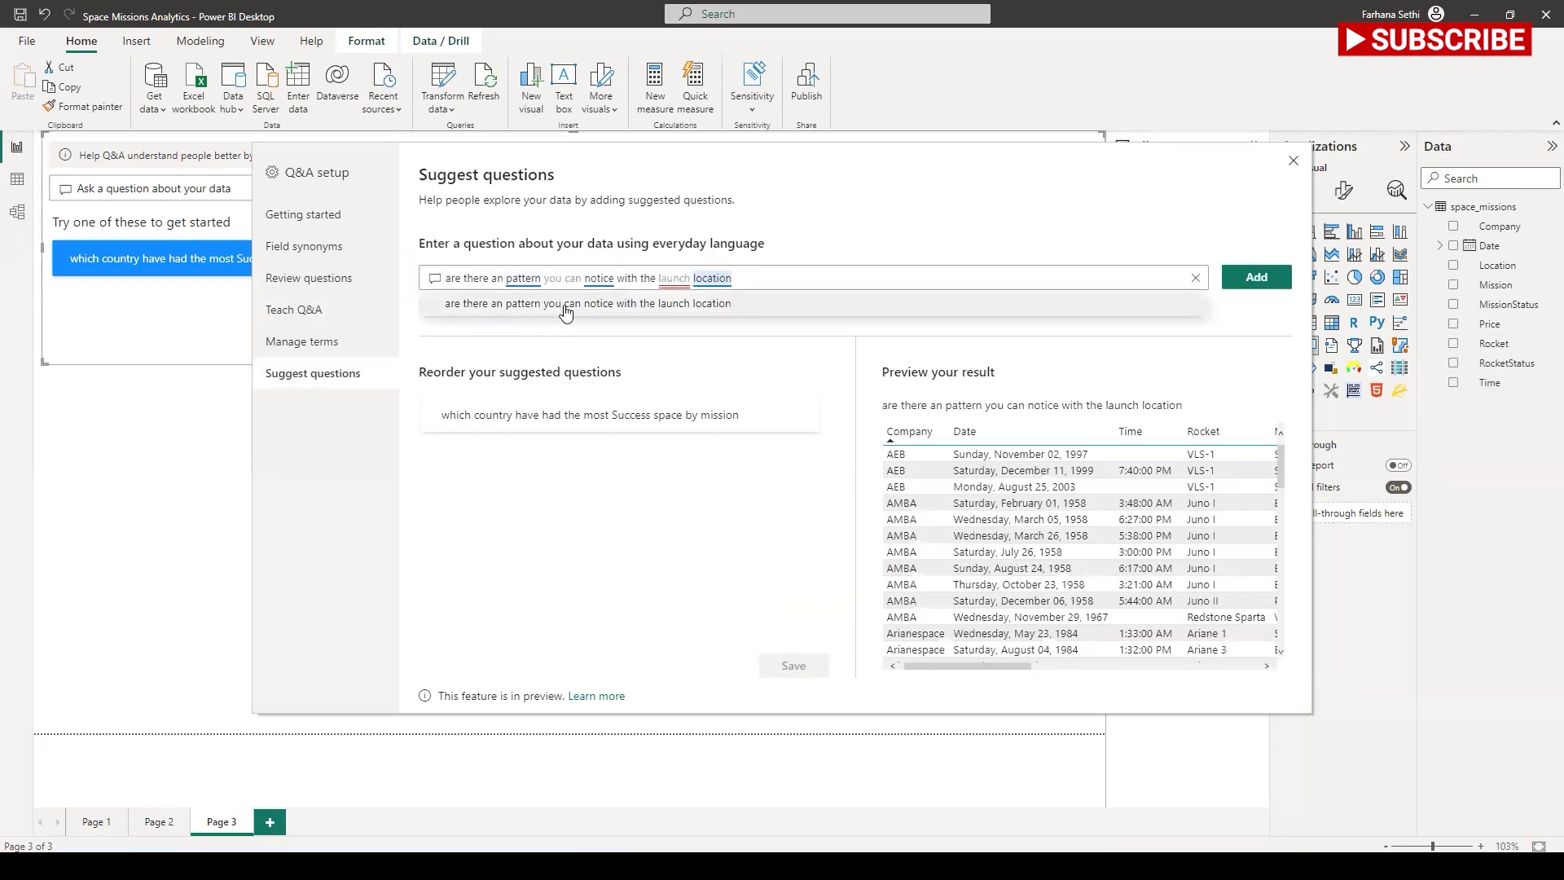
click(1248, 292)
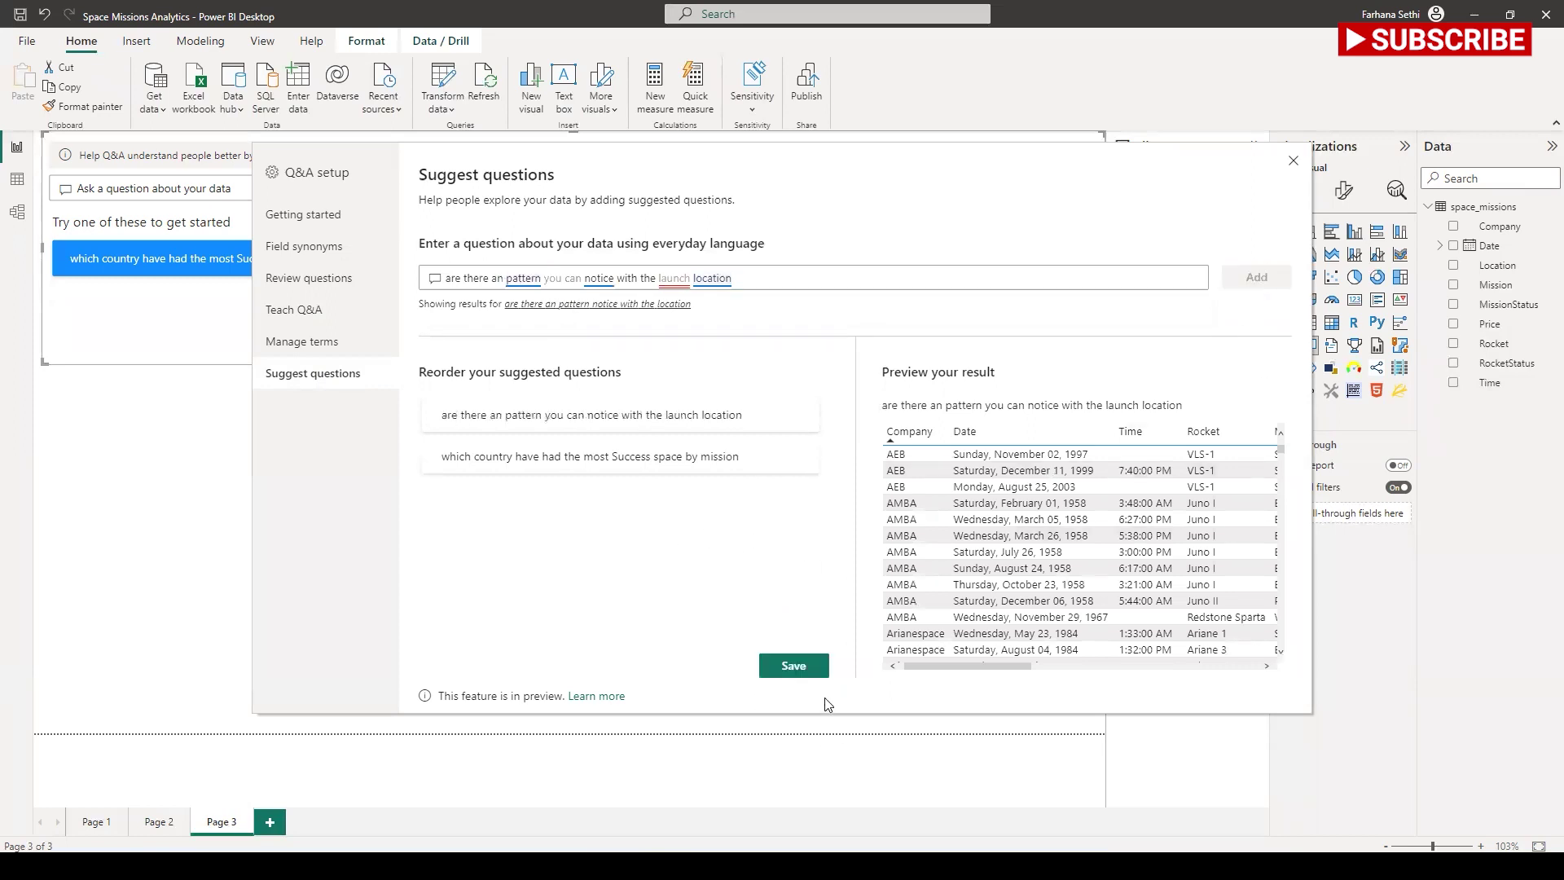
click(802, 667)
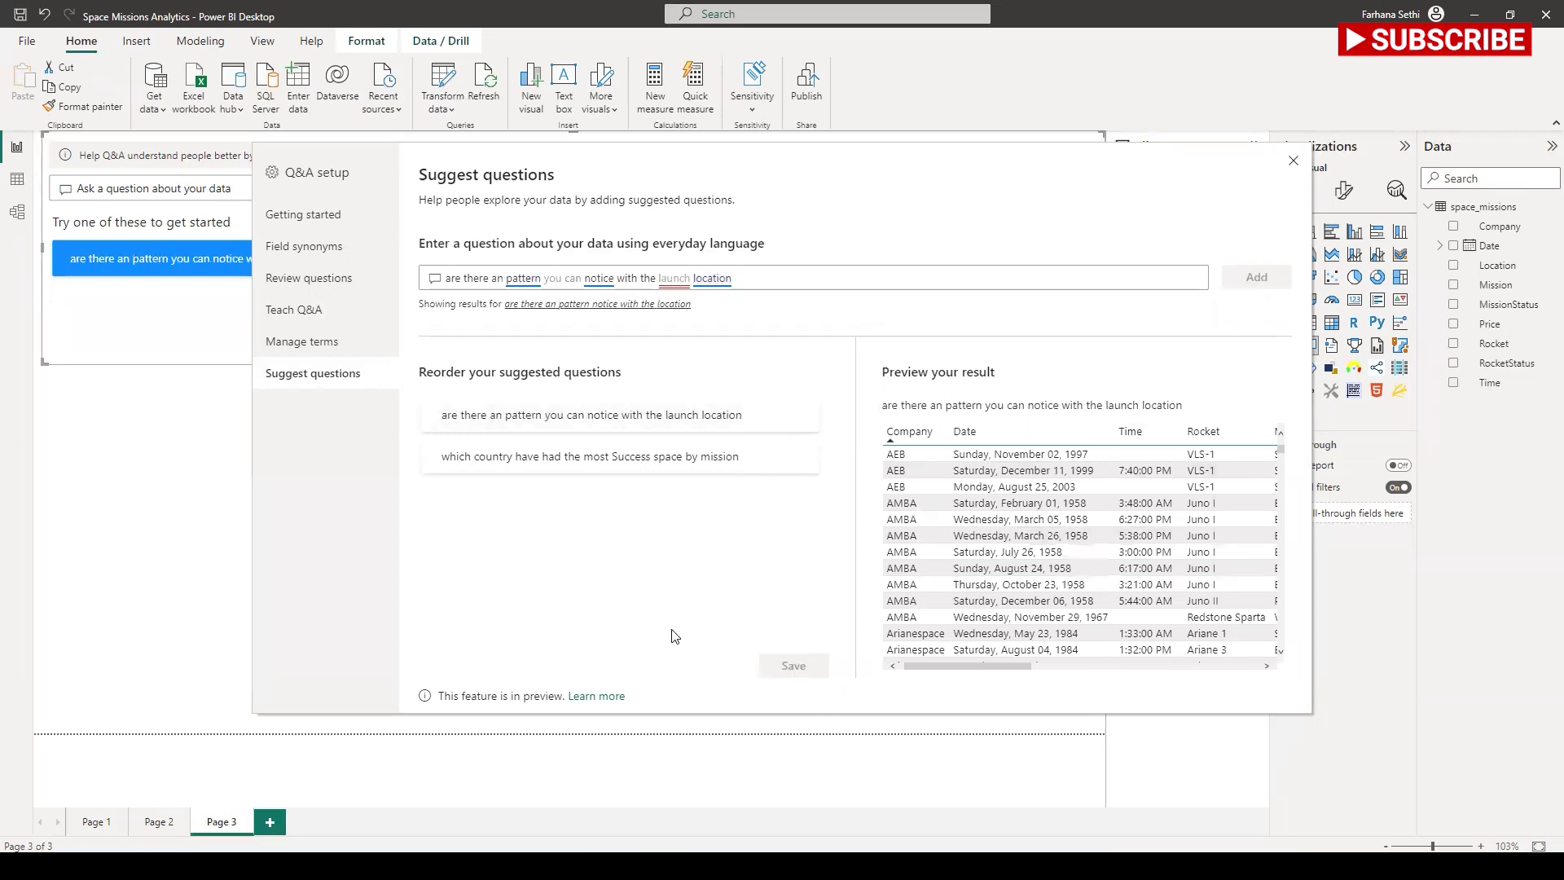
click(1294, 161)
click(666, 273)
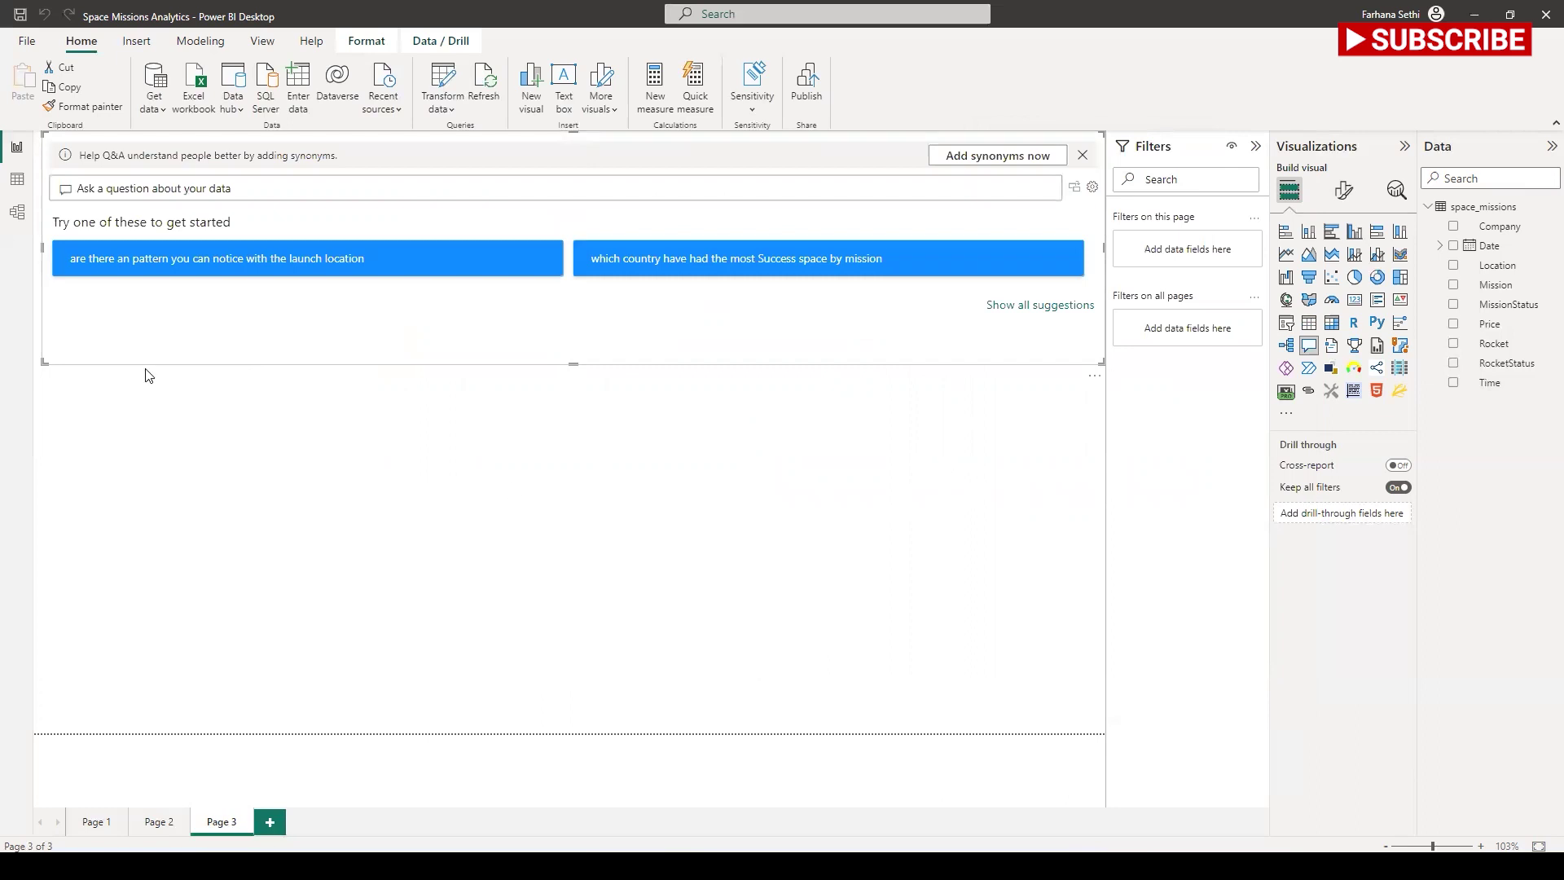
Step: Ask the launch-location suggested question, enlarge the missions results table, and add a blank Page 4
click(275, 258)
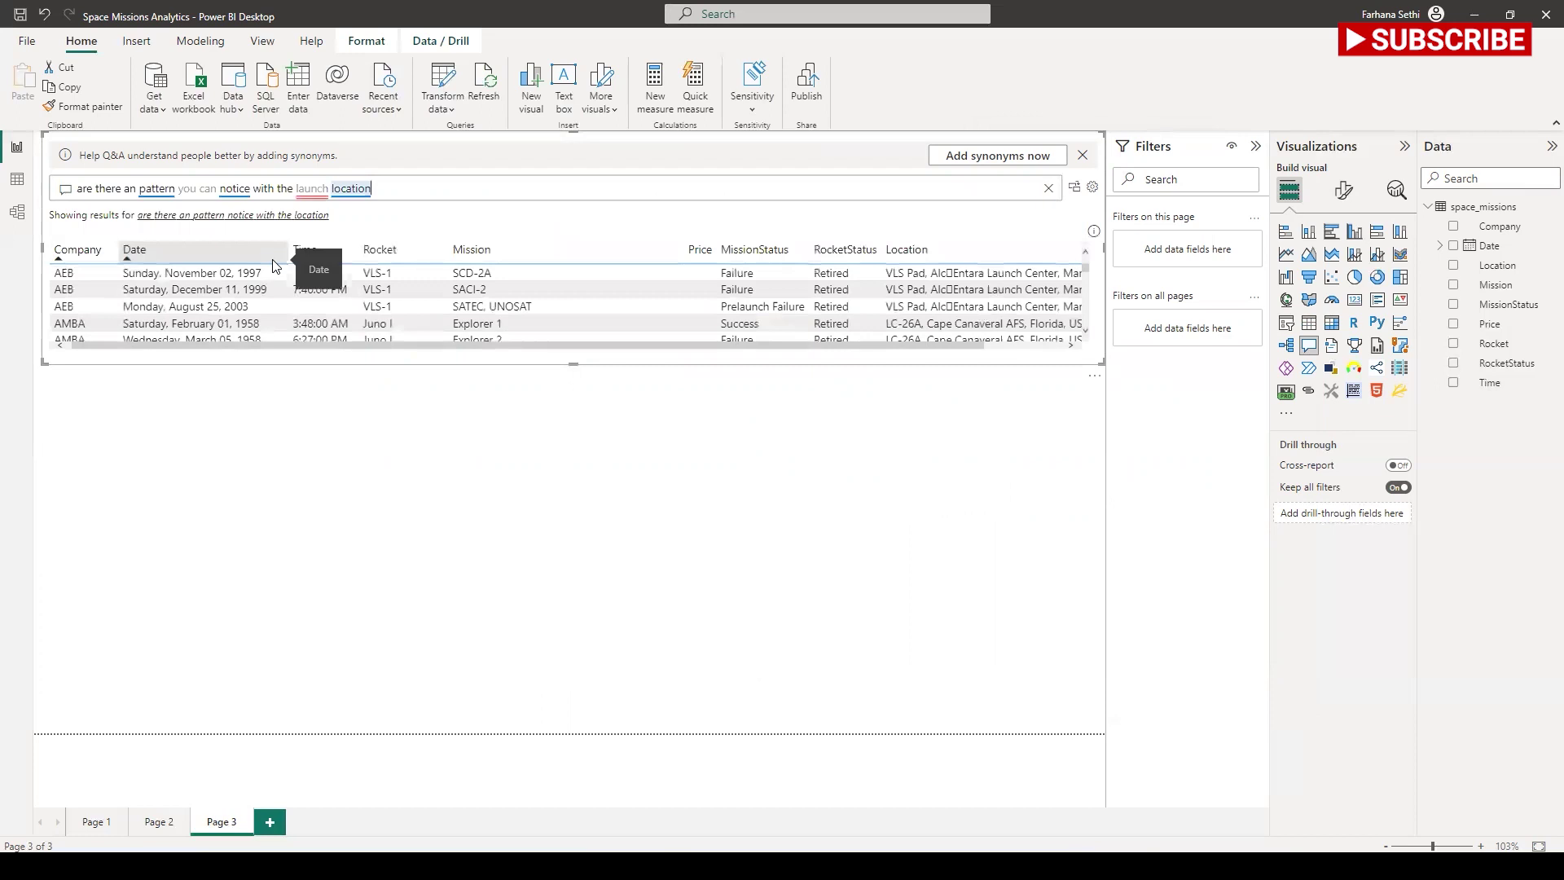
drag(574, 363, 574, 699)
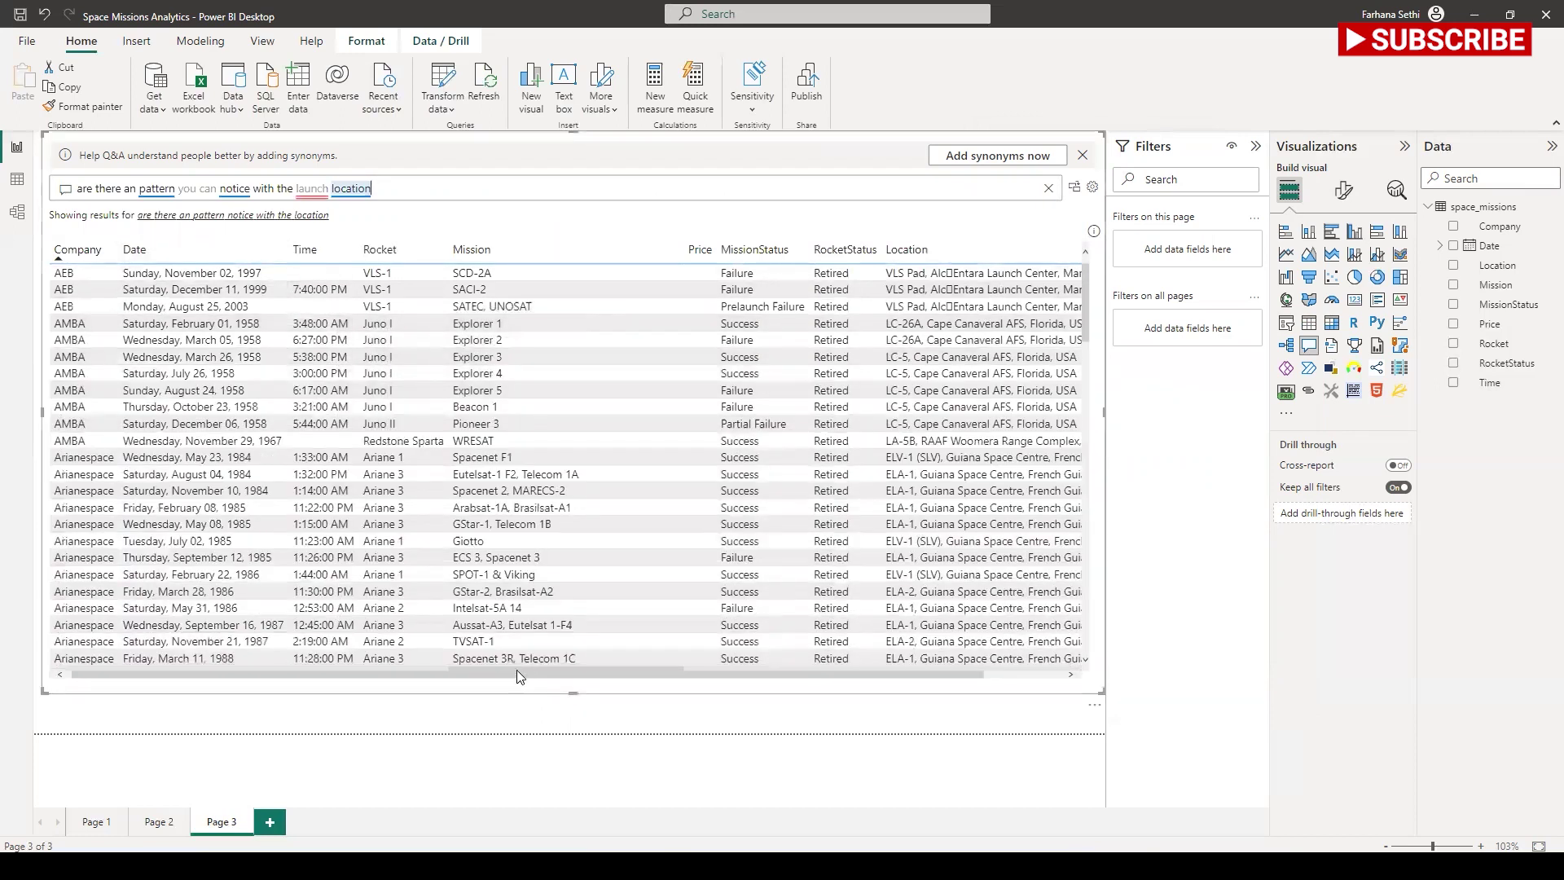
scroll(834, 681, right, 3)
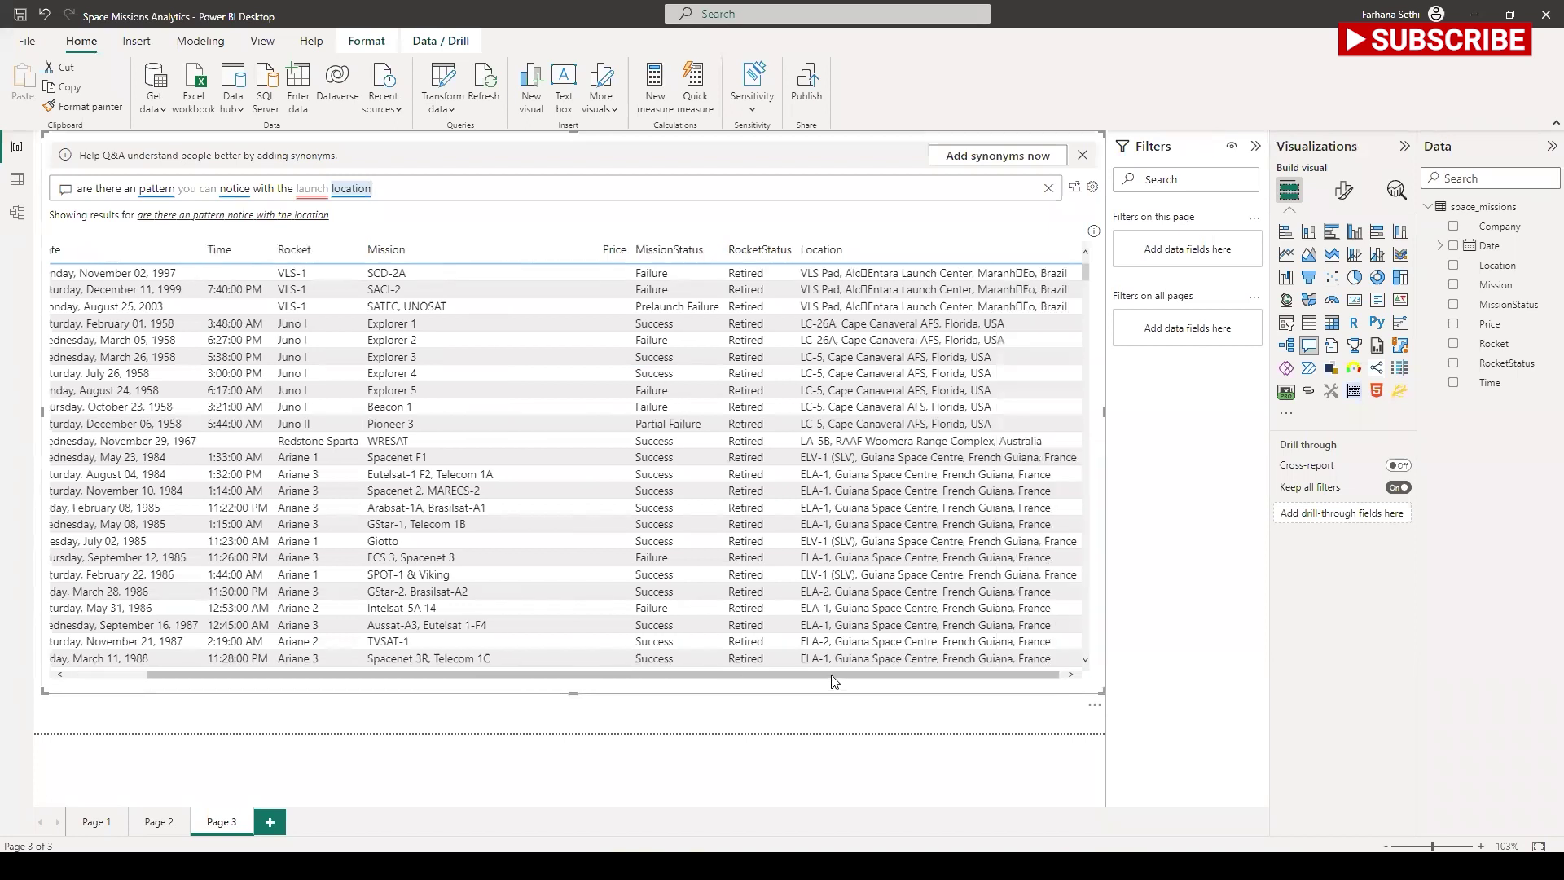
scroll(548, 661, left, 3)
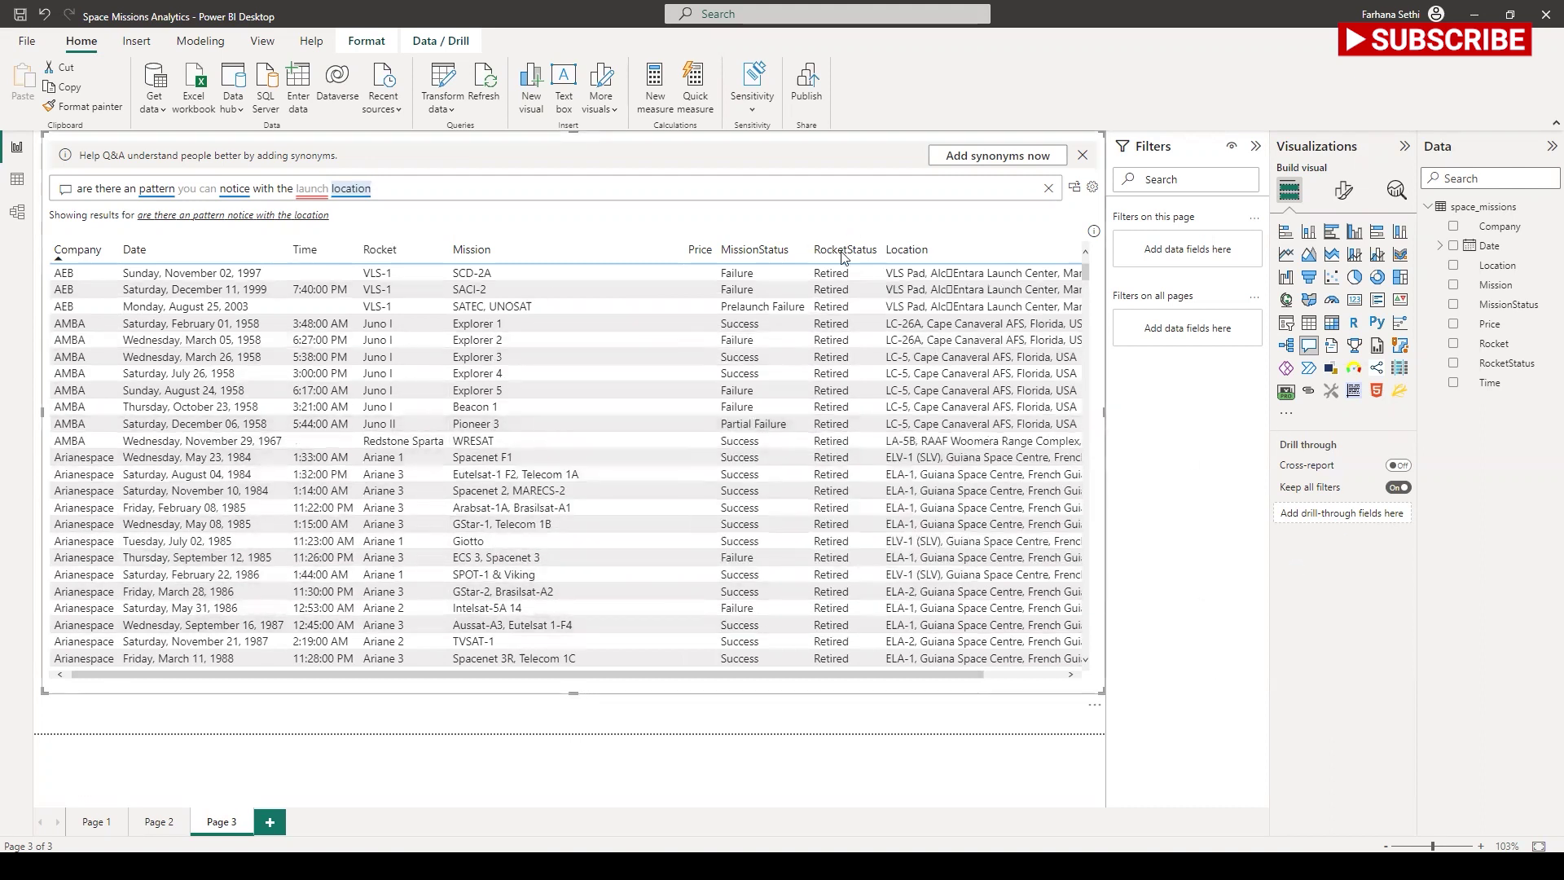
scroll(899, 614, down, 7)
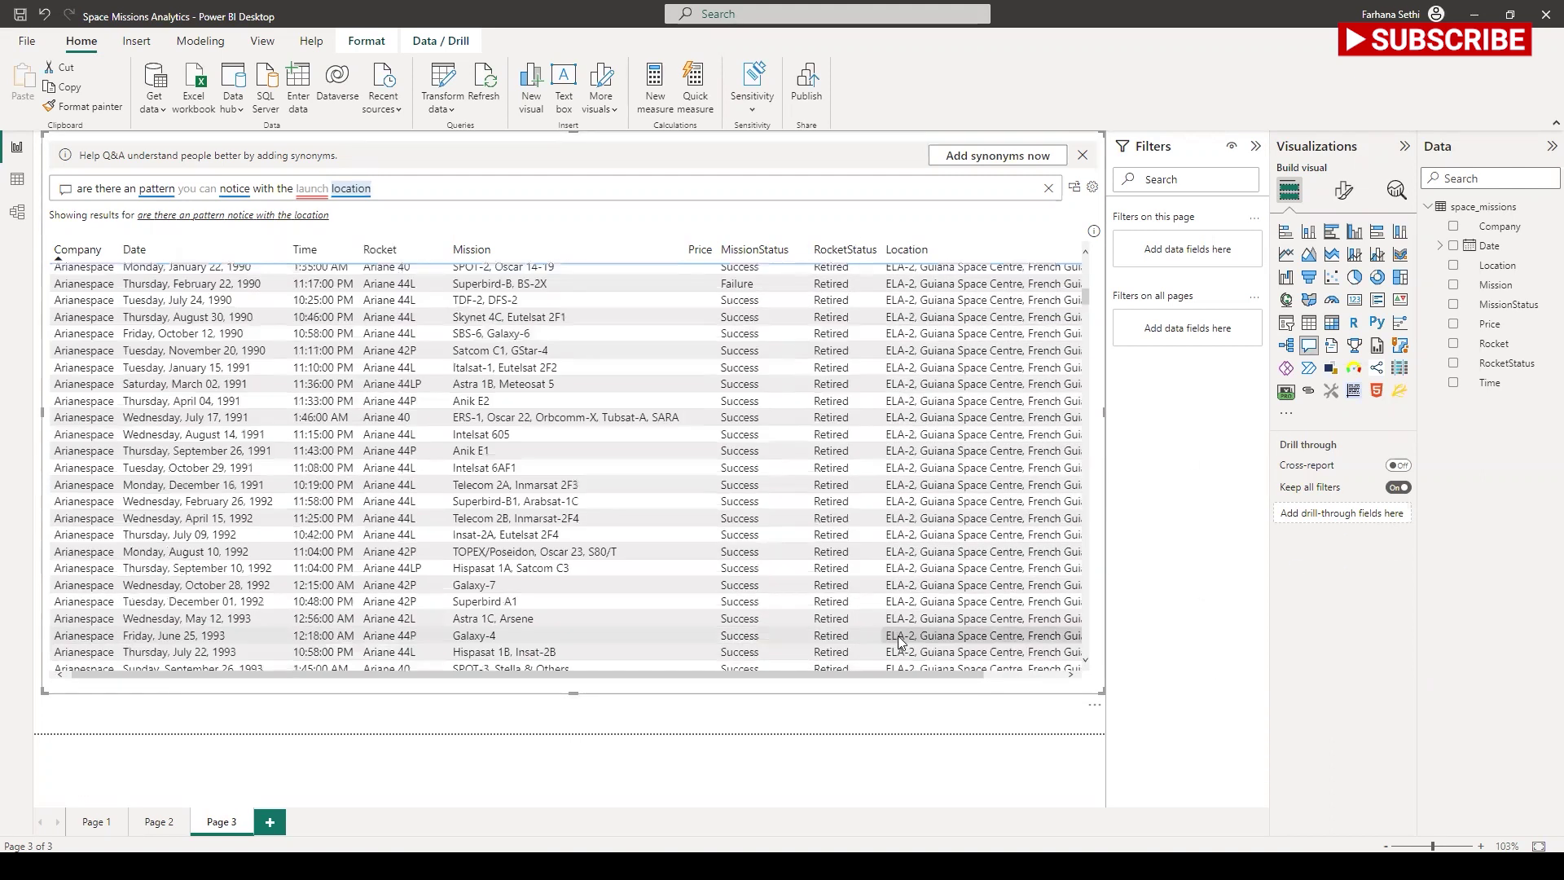
scroll(898, 619, down, 18)
scroll(899, 643, down, 15)
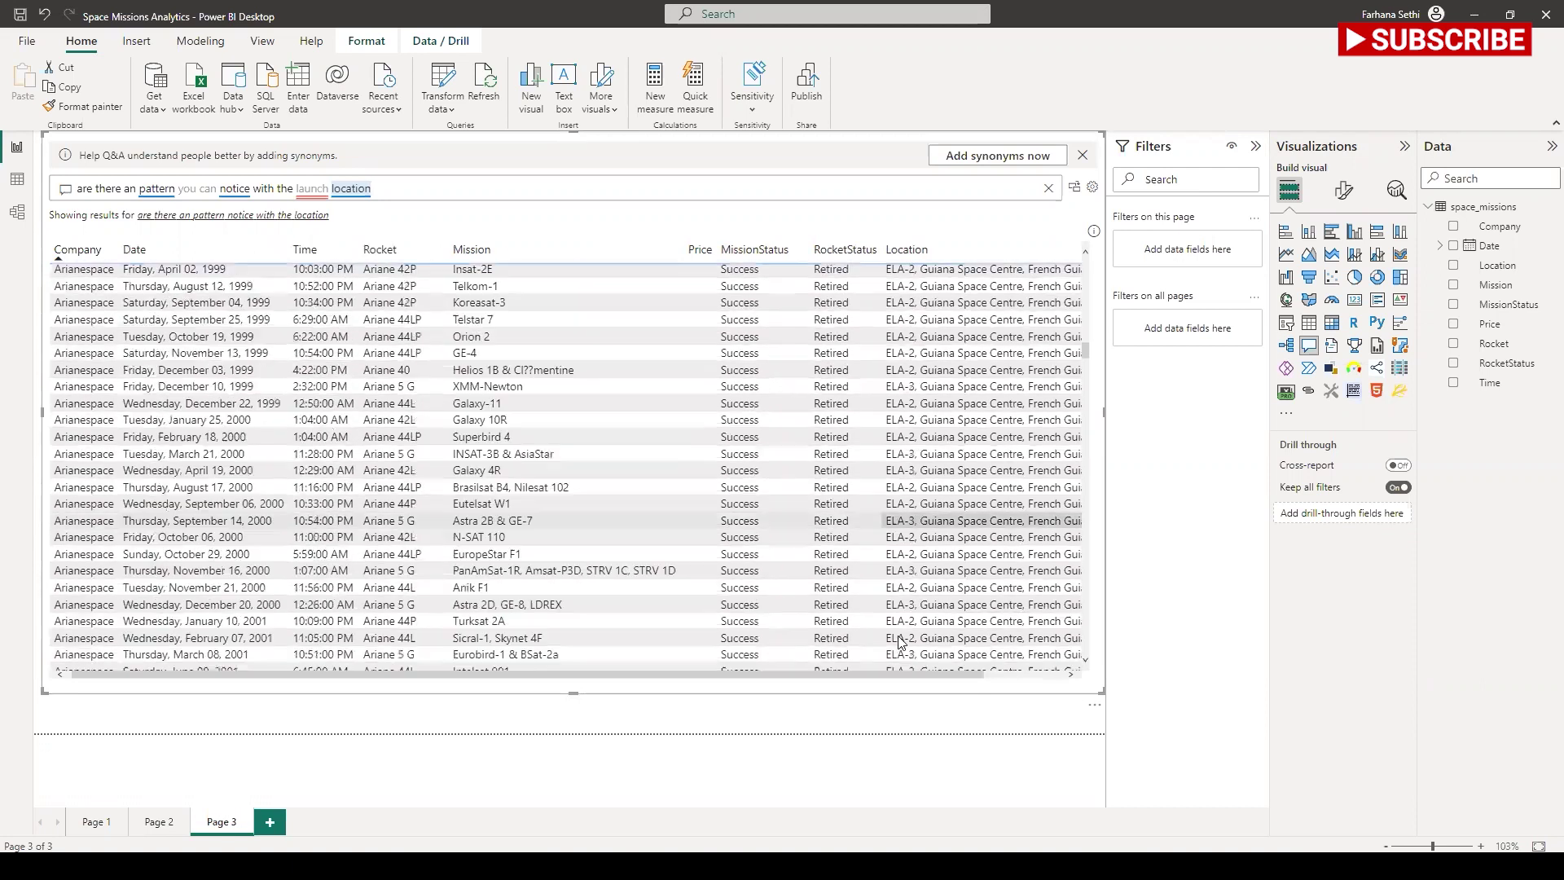
scroll(898, 643, up, 20)
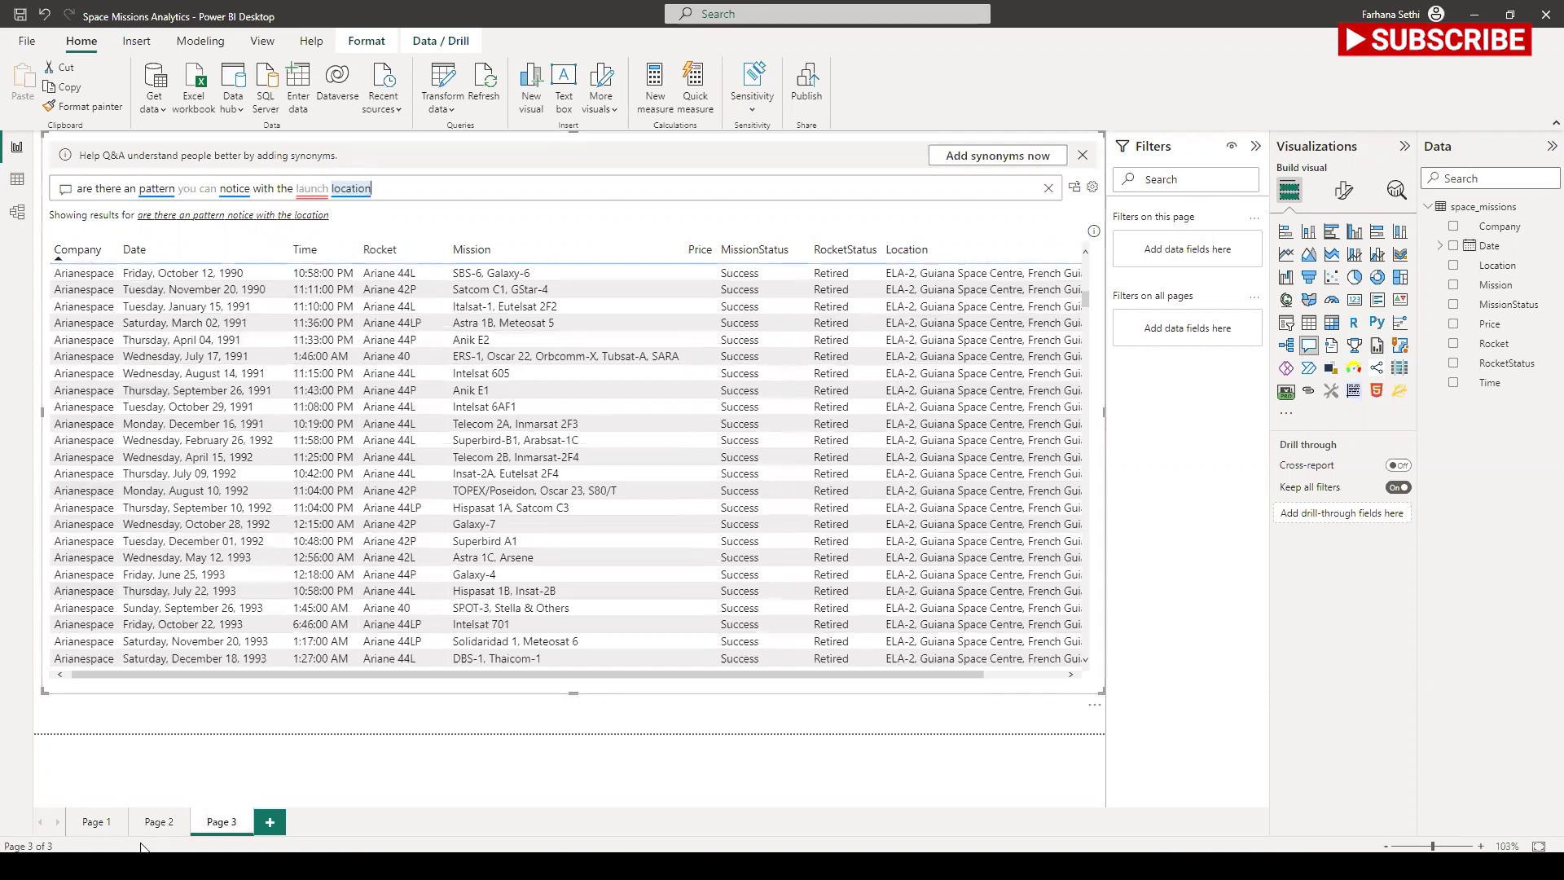
click(270, 822)
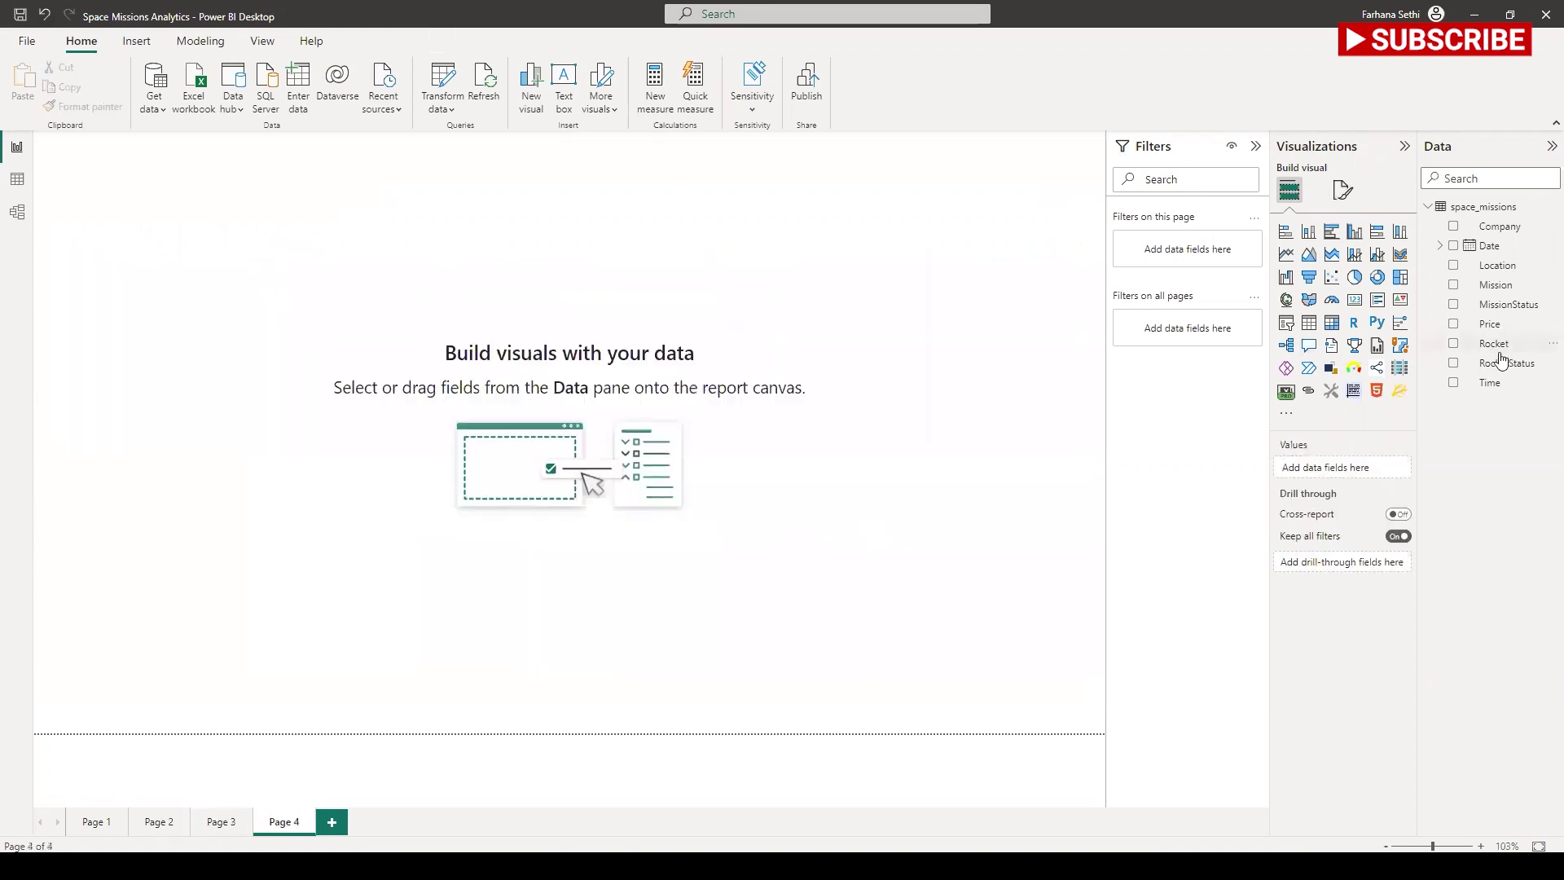
Step: Add a smart narrative to Page 4, dismiss 'No summaries found', and start a new dynamic value
click(1336, 348)
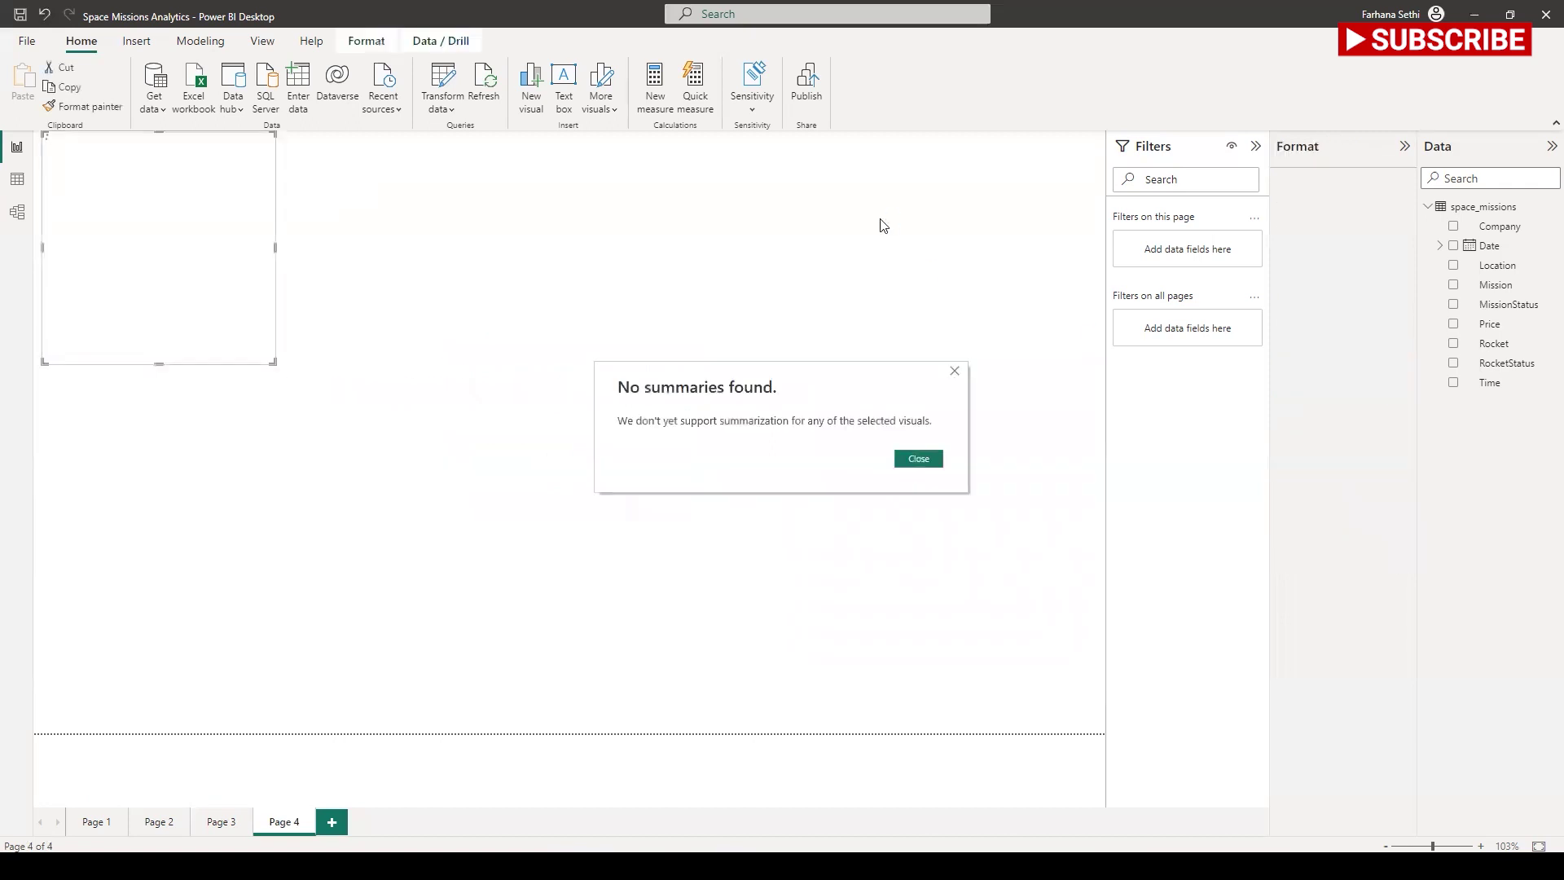
click(919, 459)
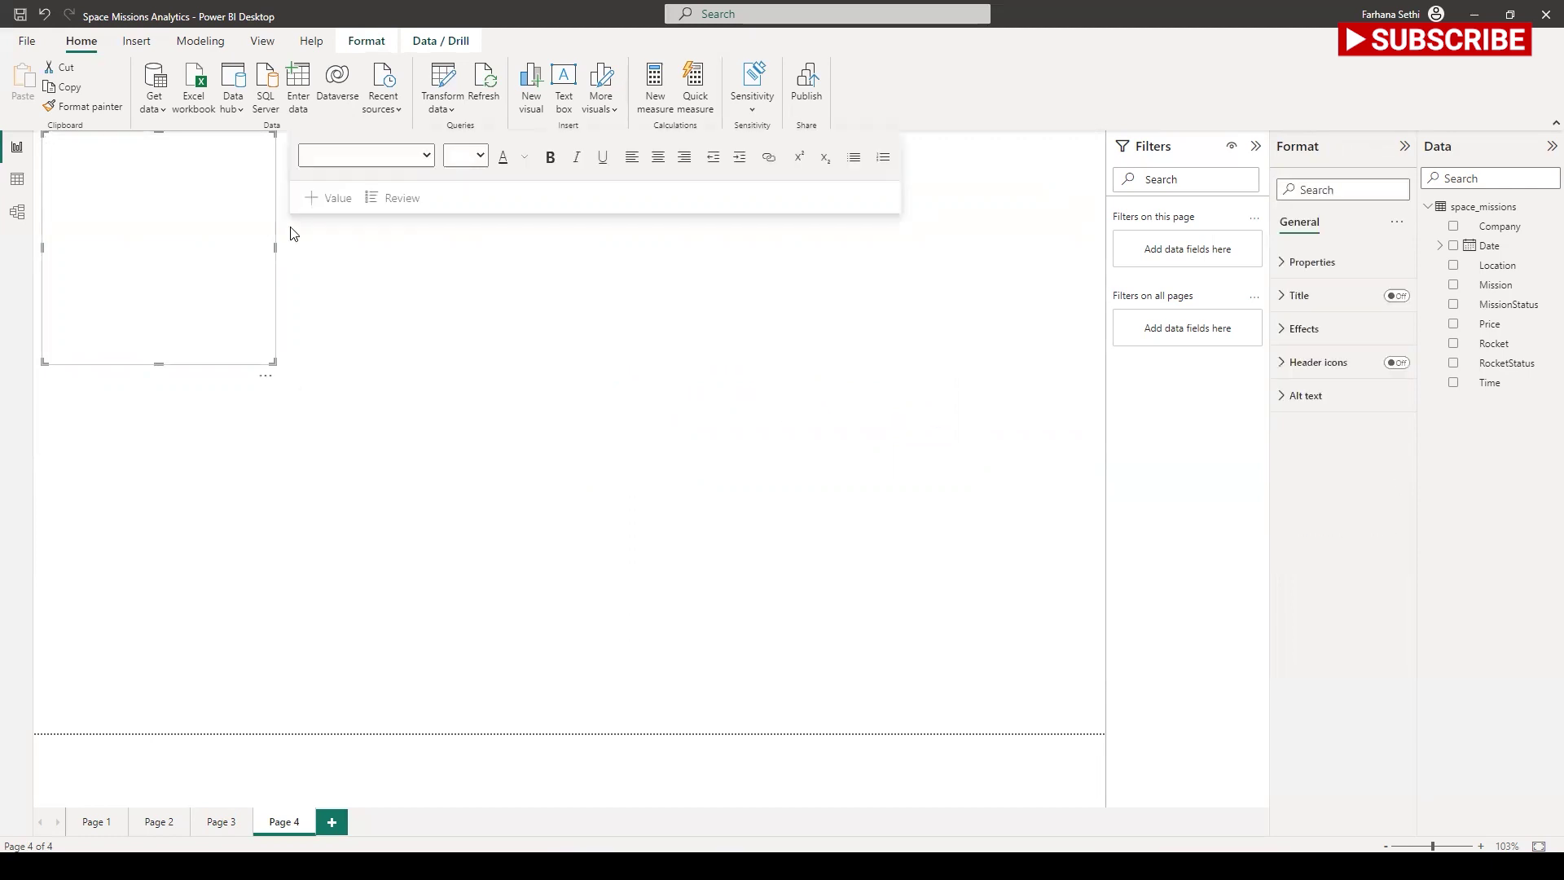
click(314, 198)
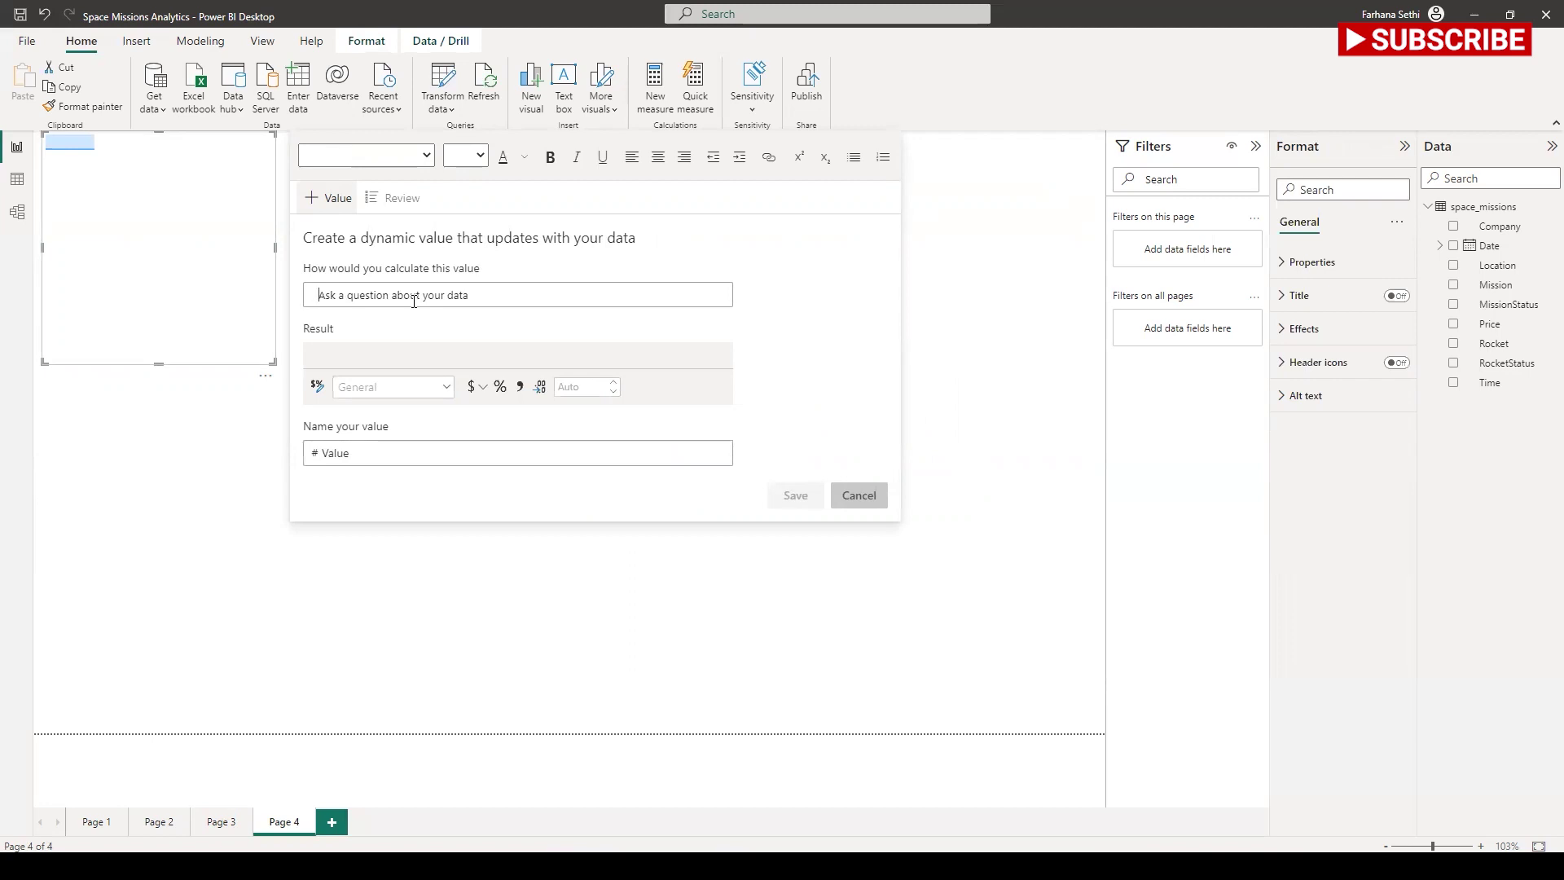
Step: Add a dynamic value for 'which rocket has been used for the most of the space mission' (Angara 1.2)
text(whcih r)
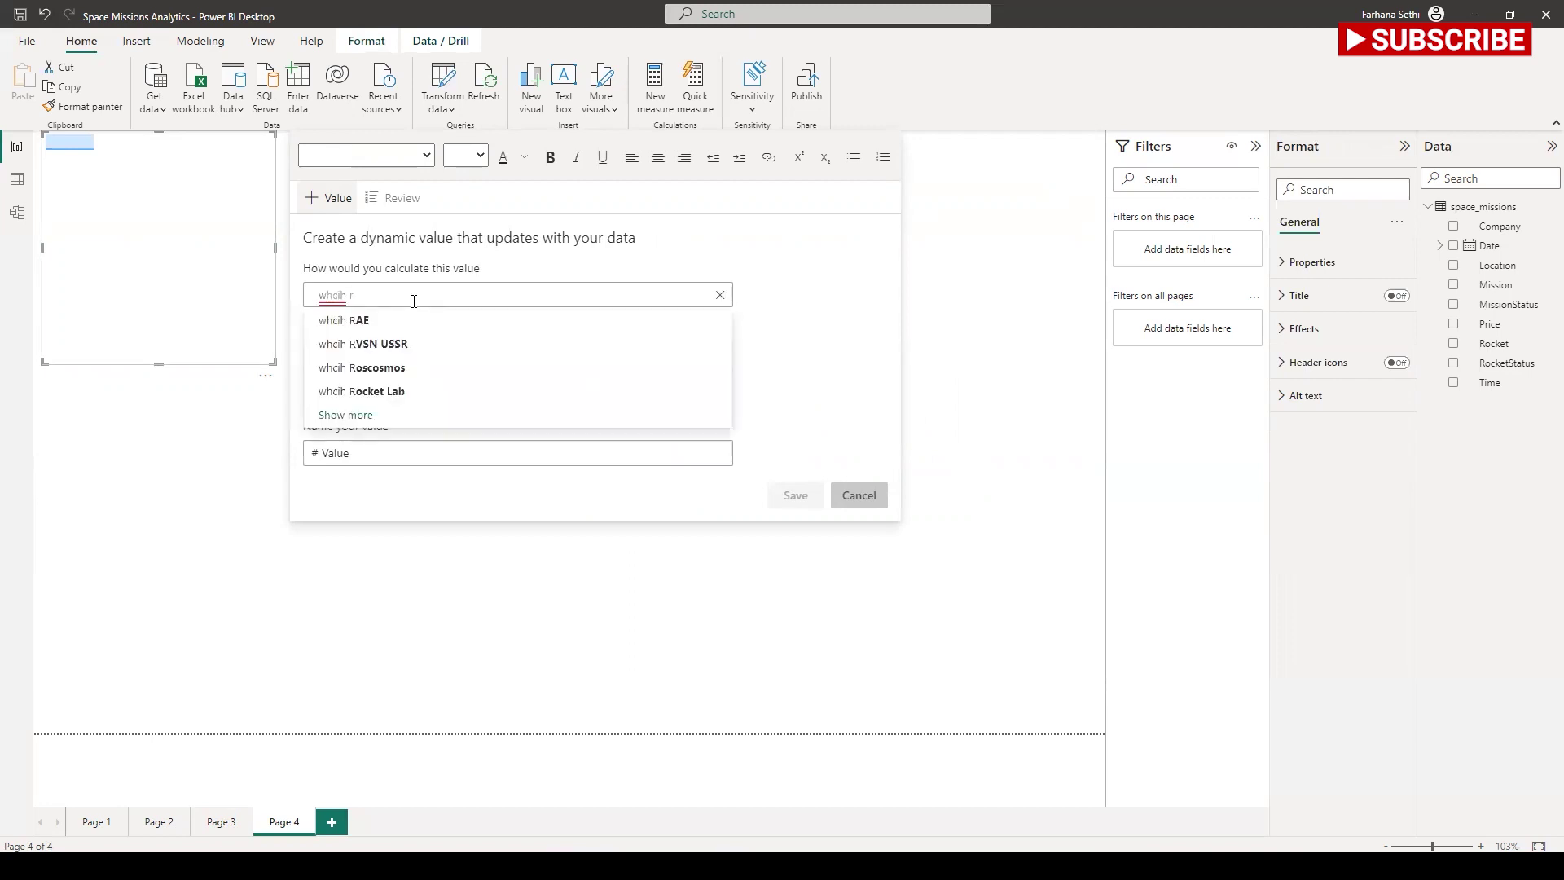
text(ocket)
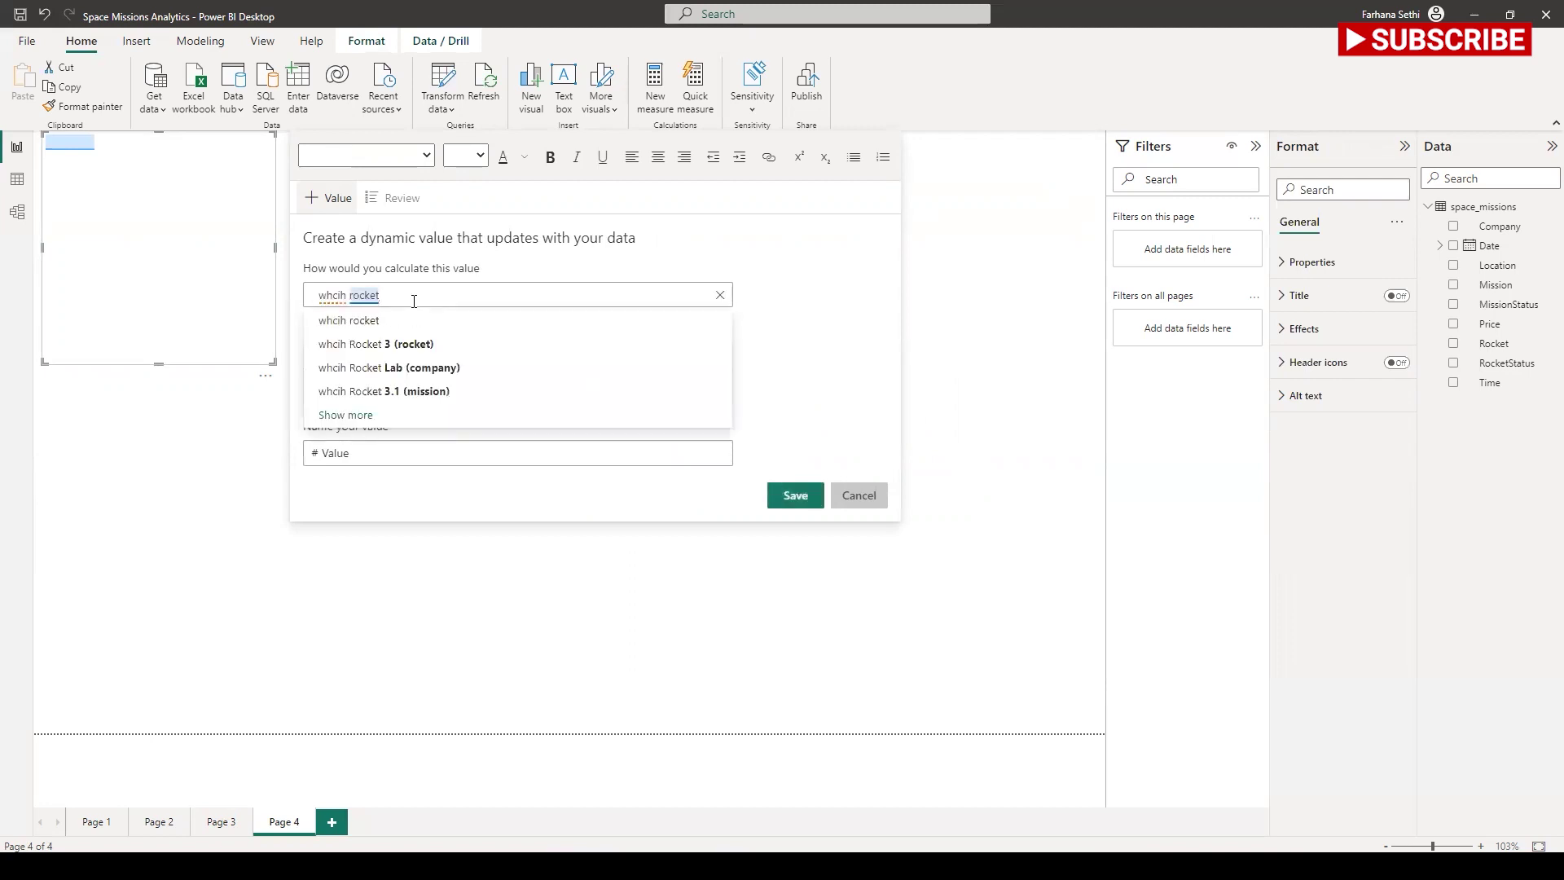
text( has been used)
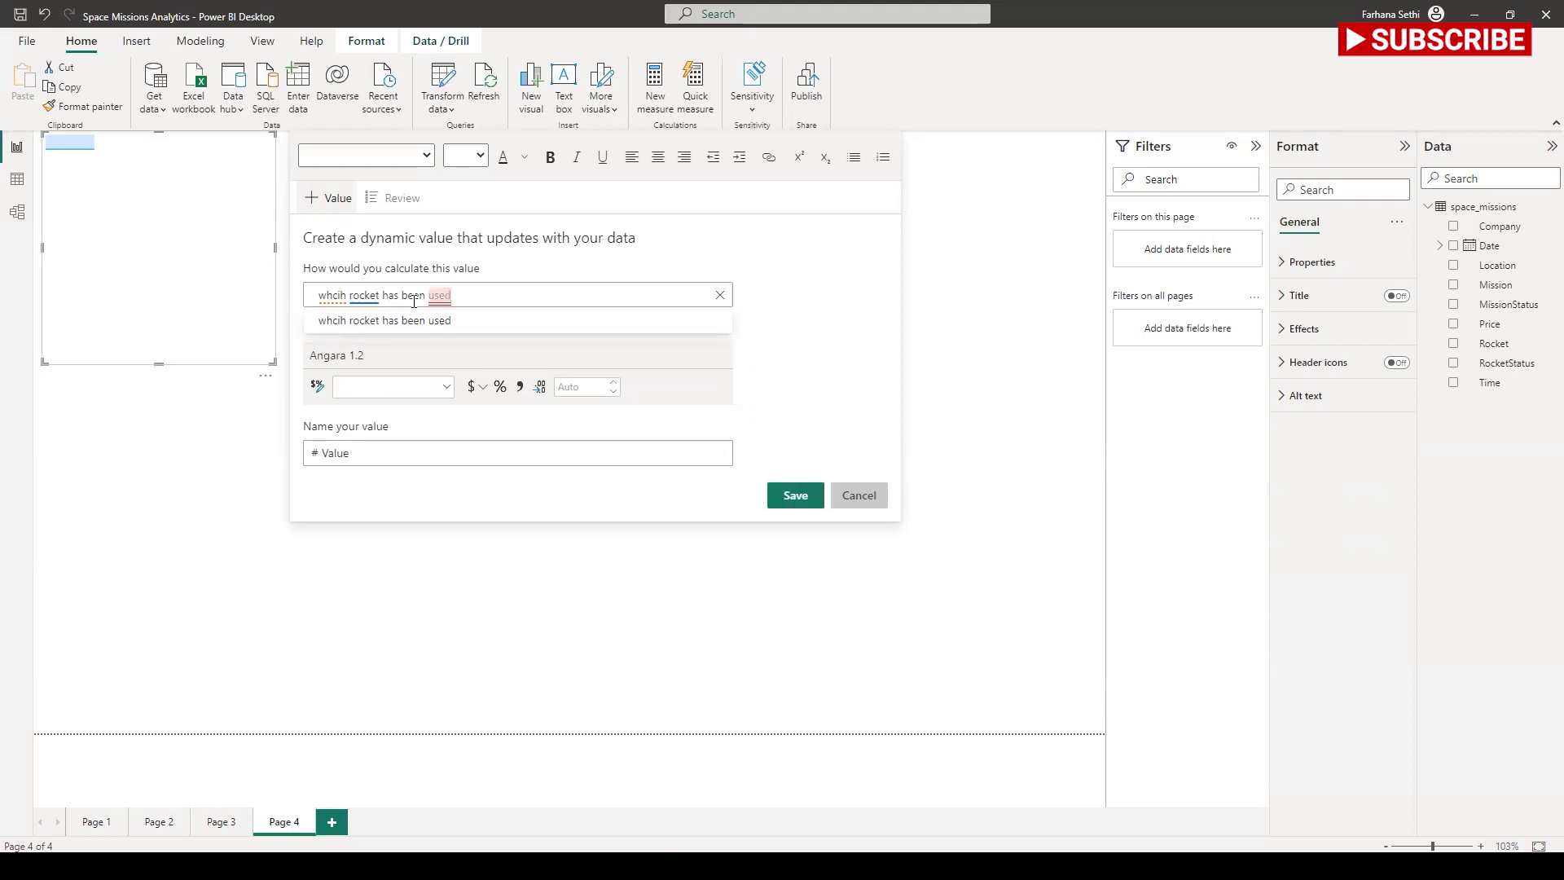
text(for the mo)
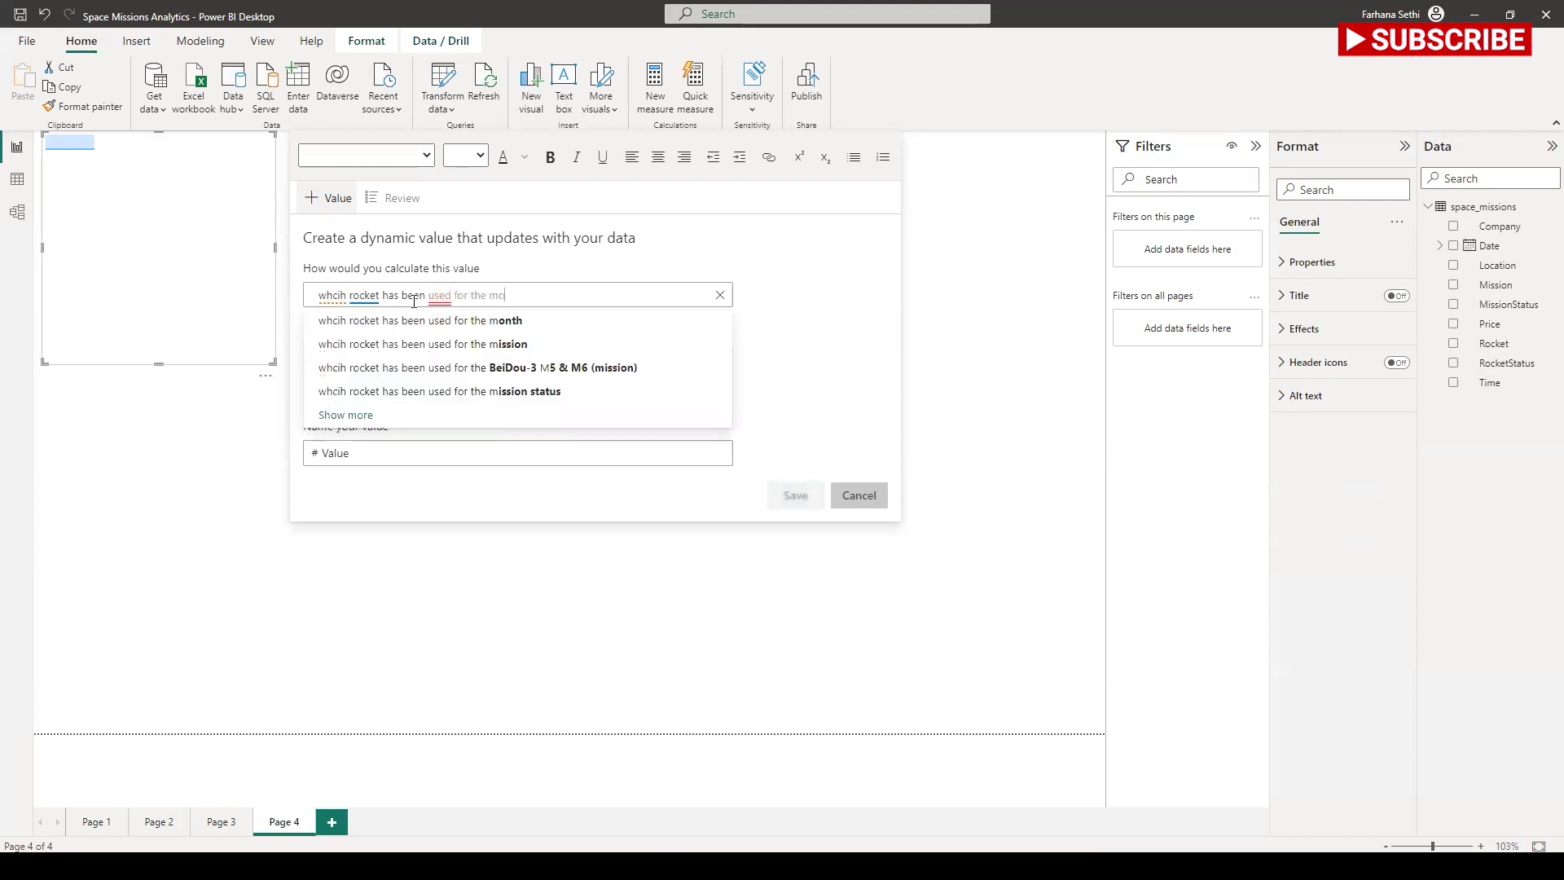
text(st of t)
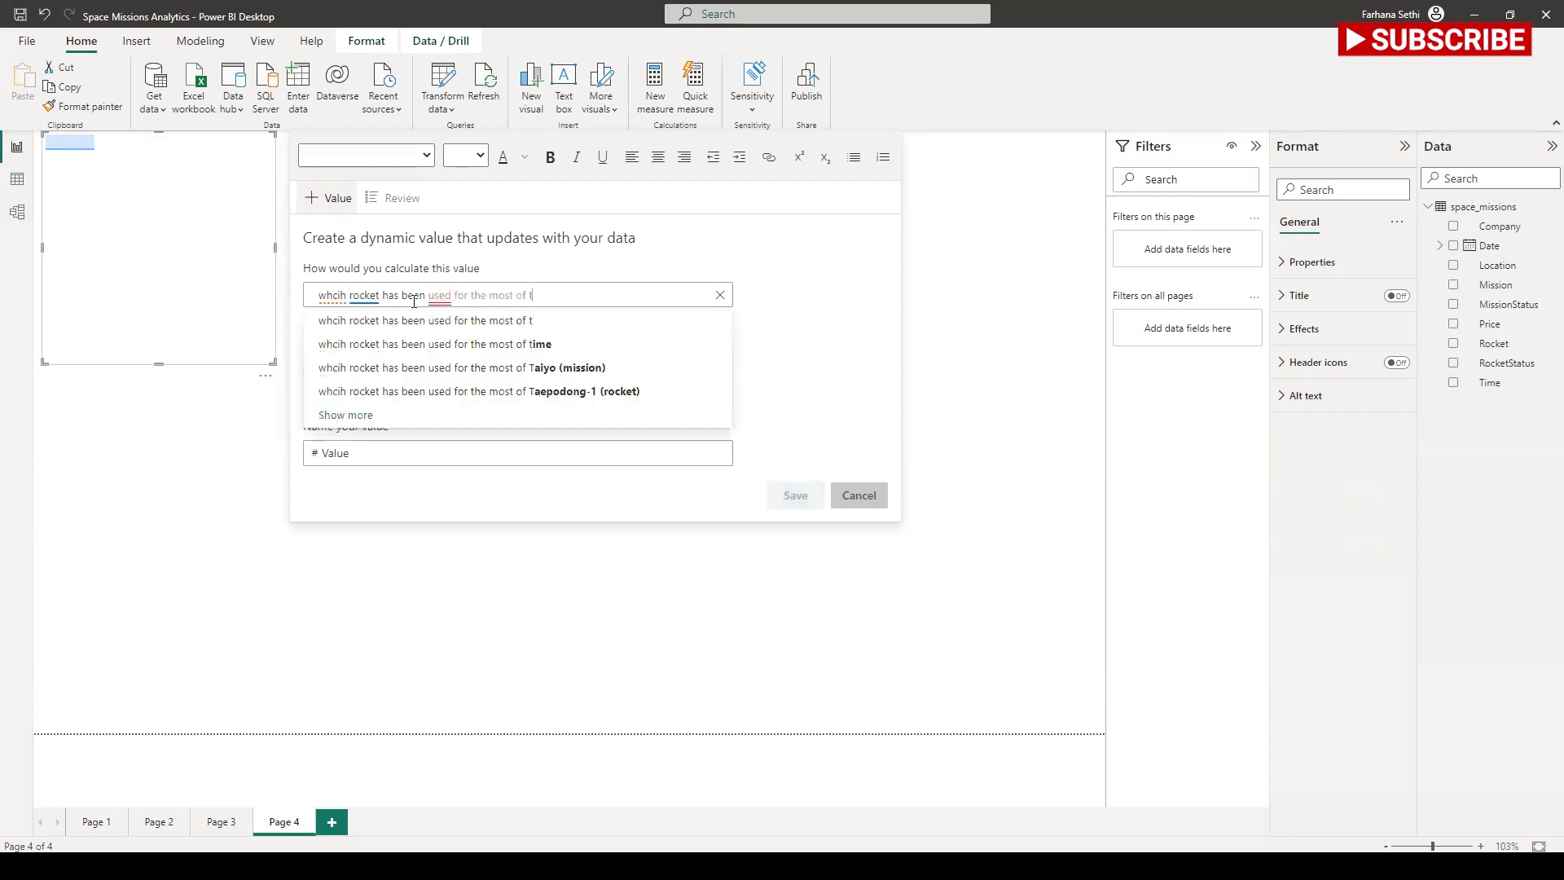
text(he spa)
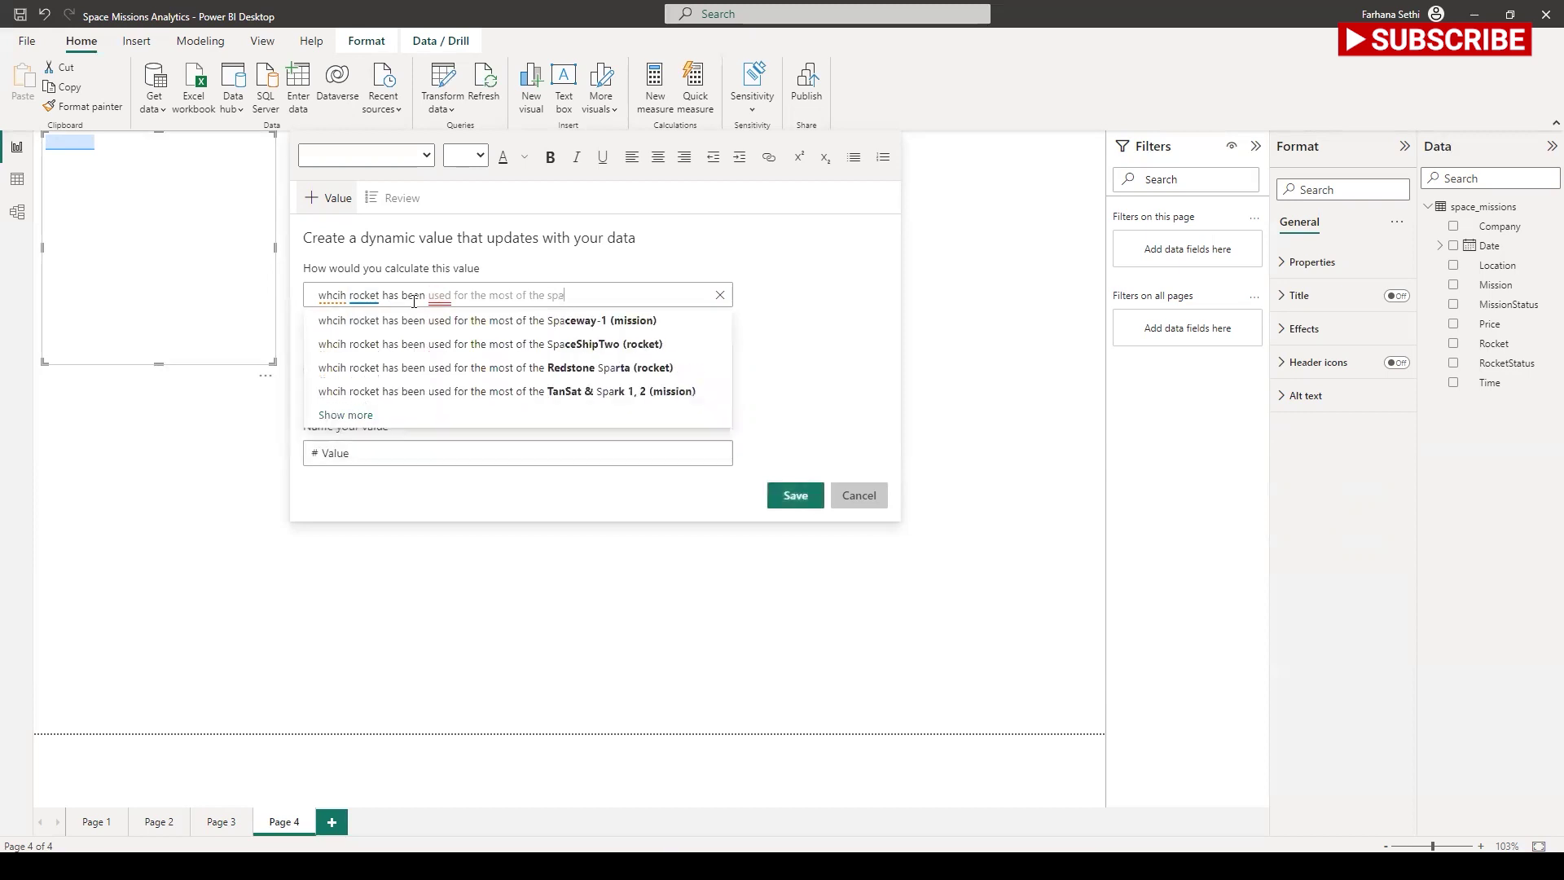
text(ce m)
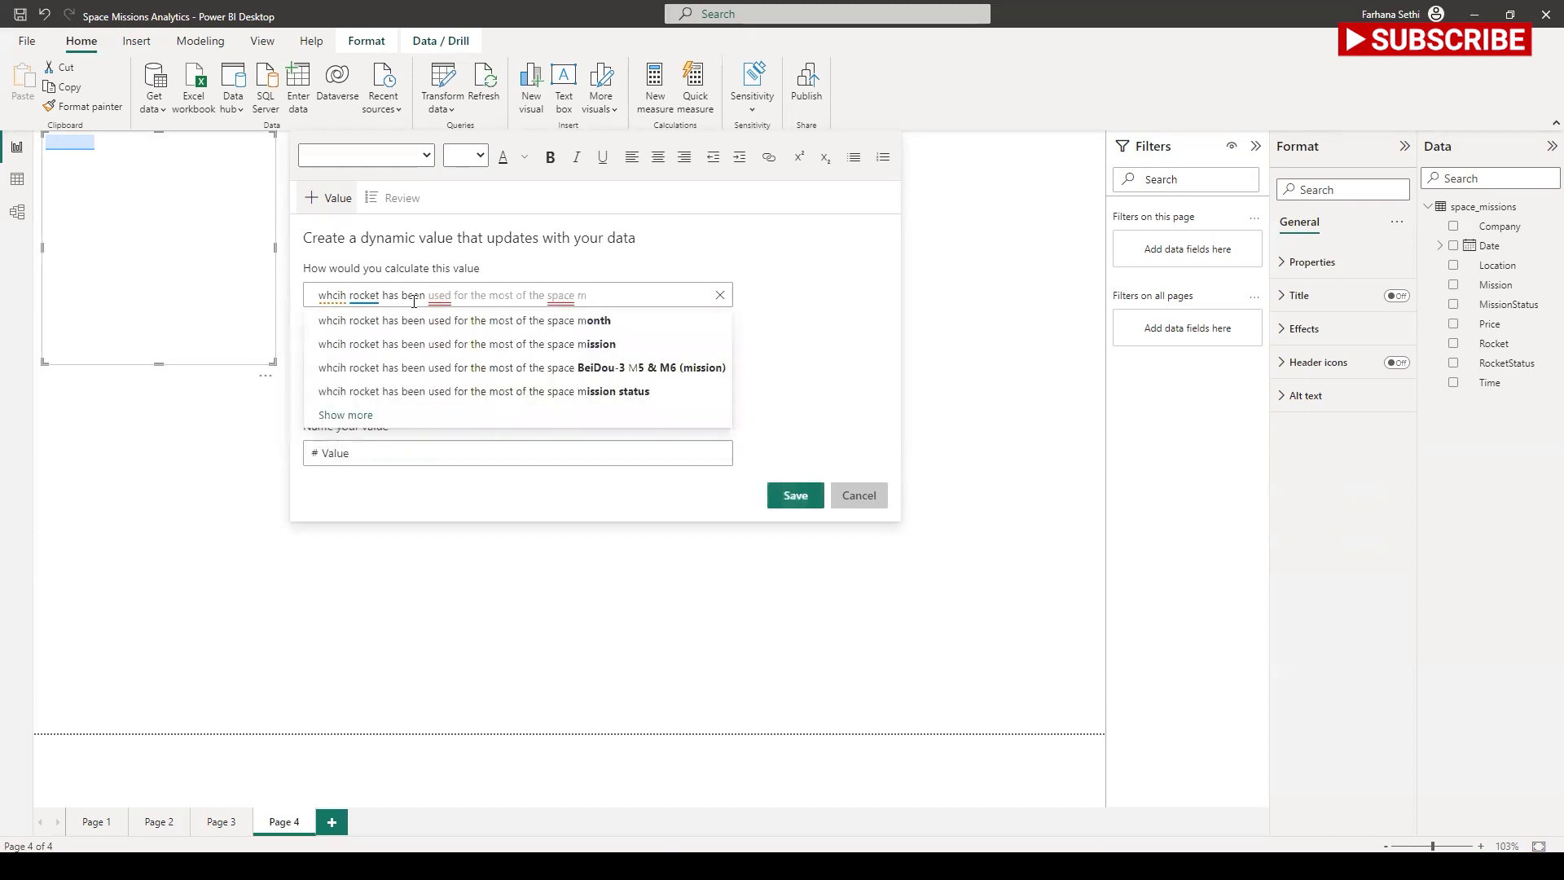
text(ission)
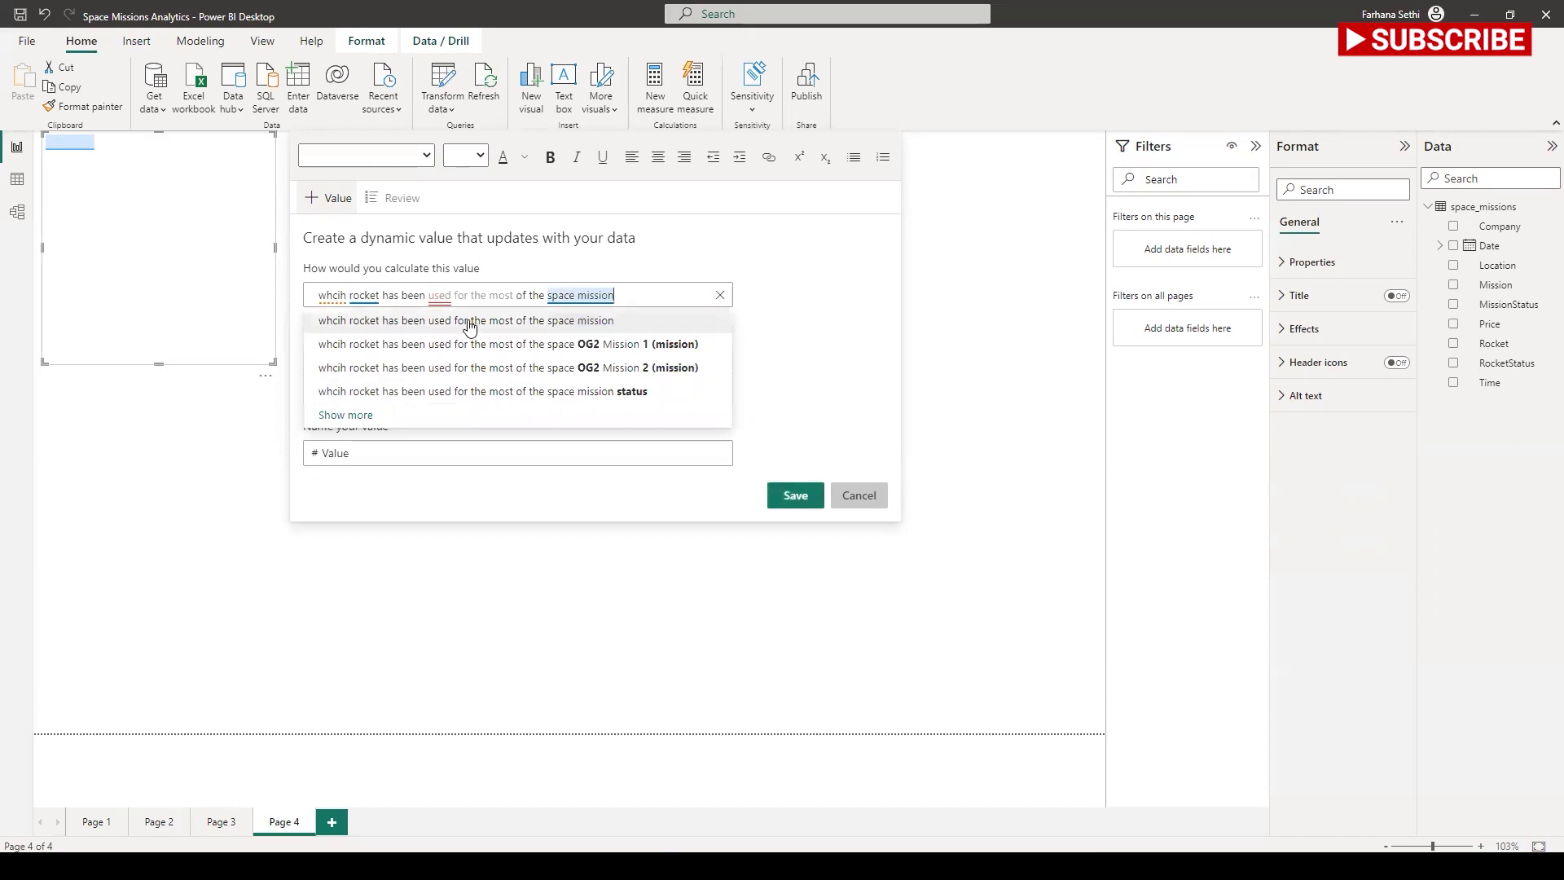
click(489, 321)
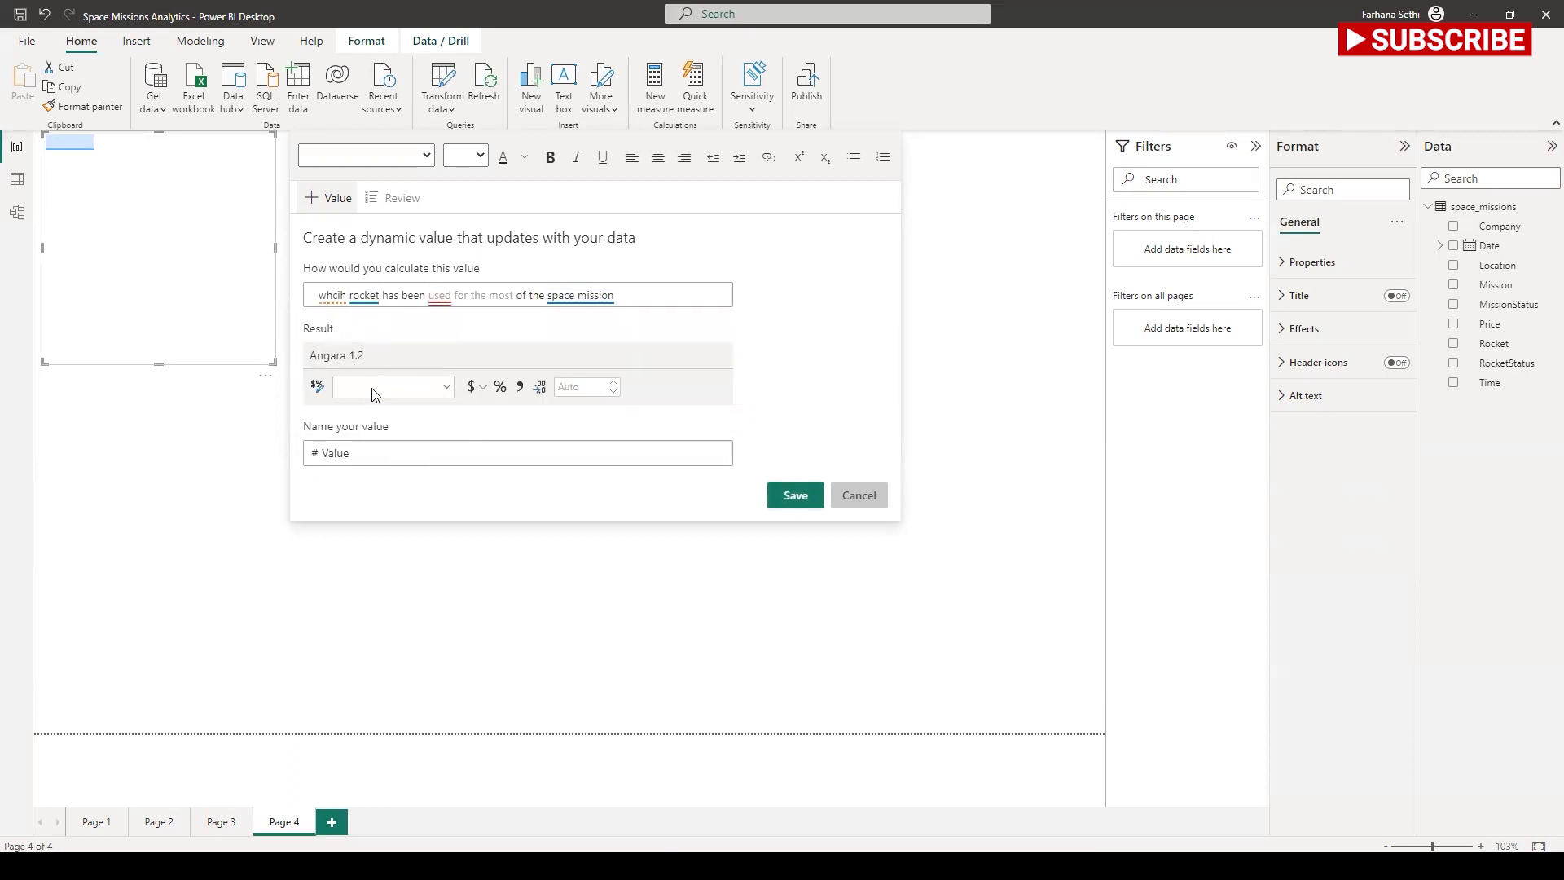
click(803, 496)
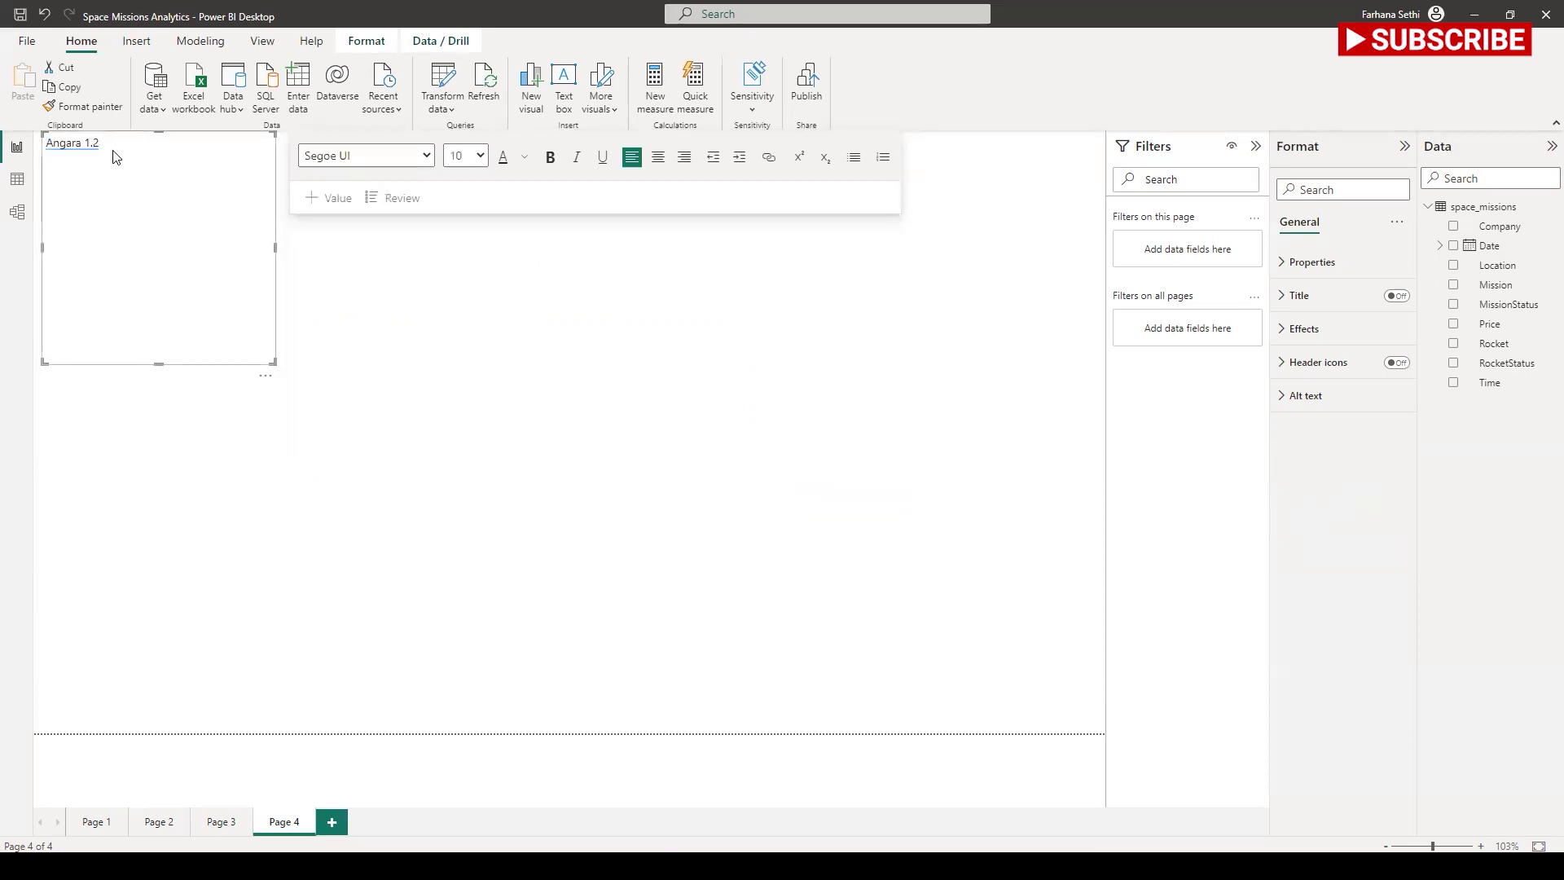
Step: Review the narrative's values including auto-generated ones, discarding an unfinished second value
click(409, 204)
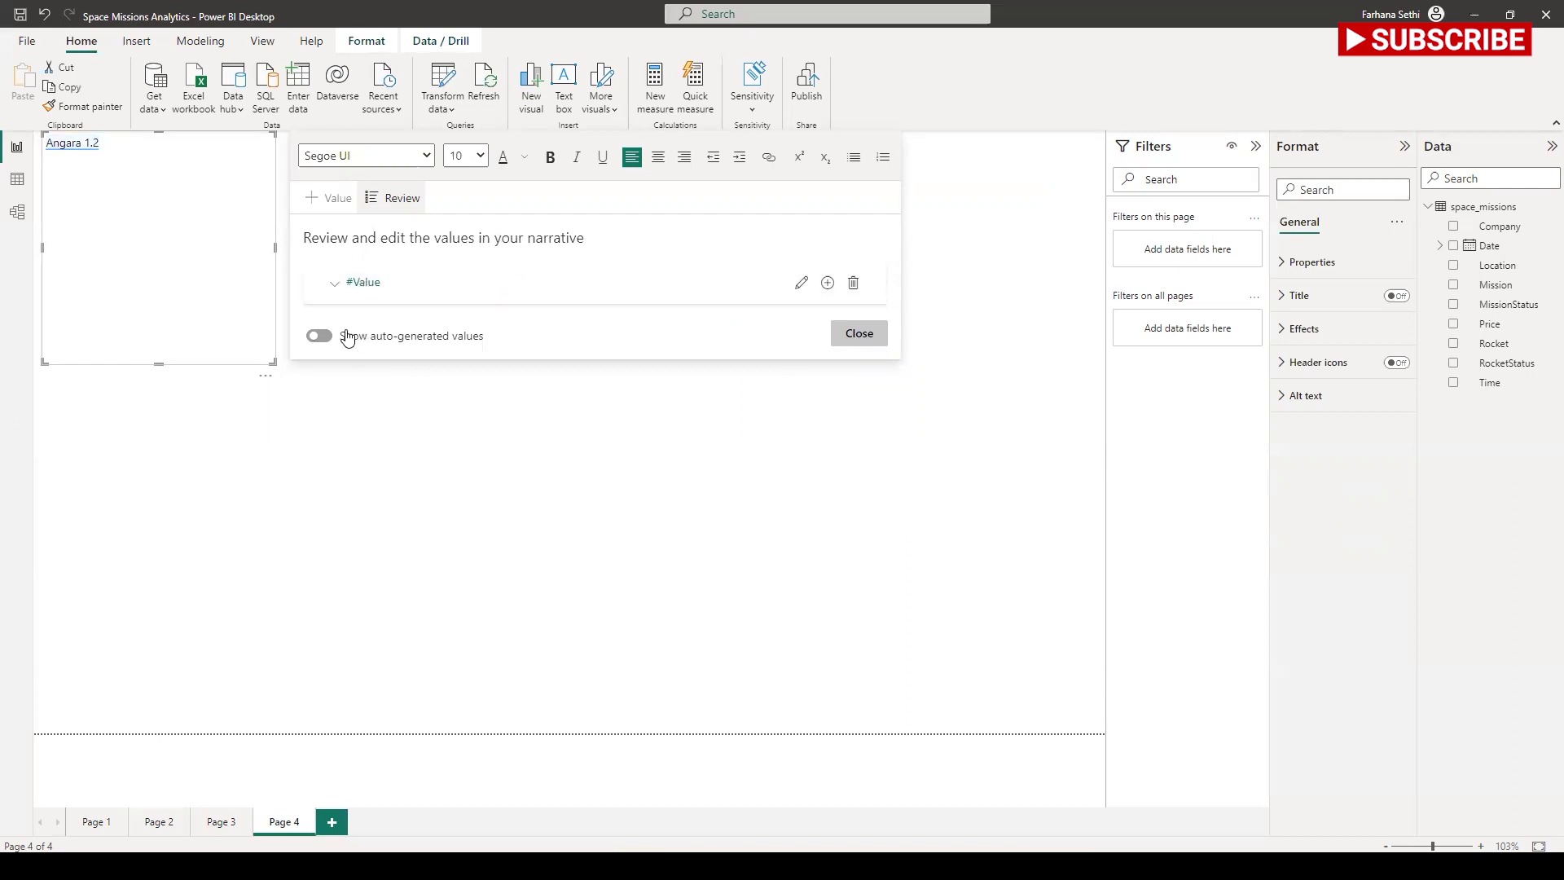
click(320, 337)
click(313, 198)
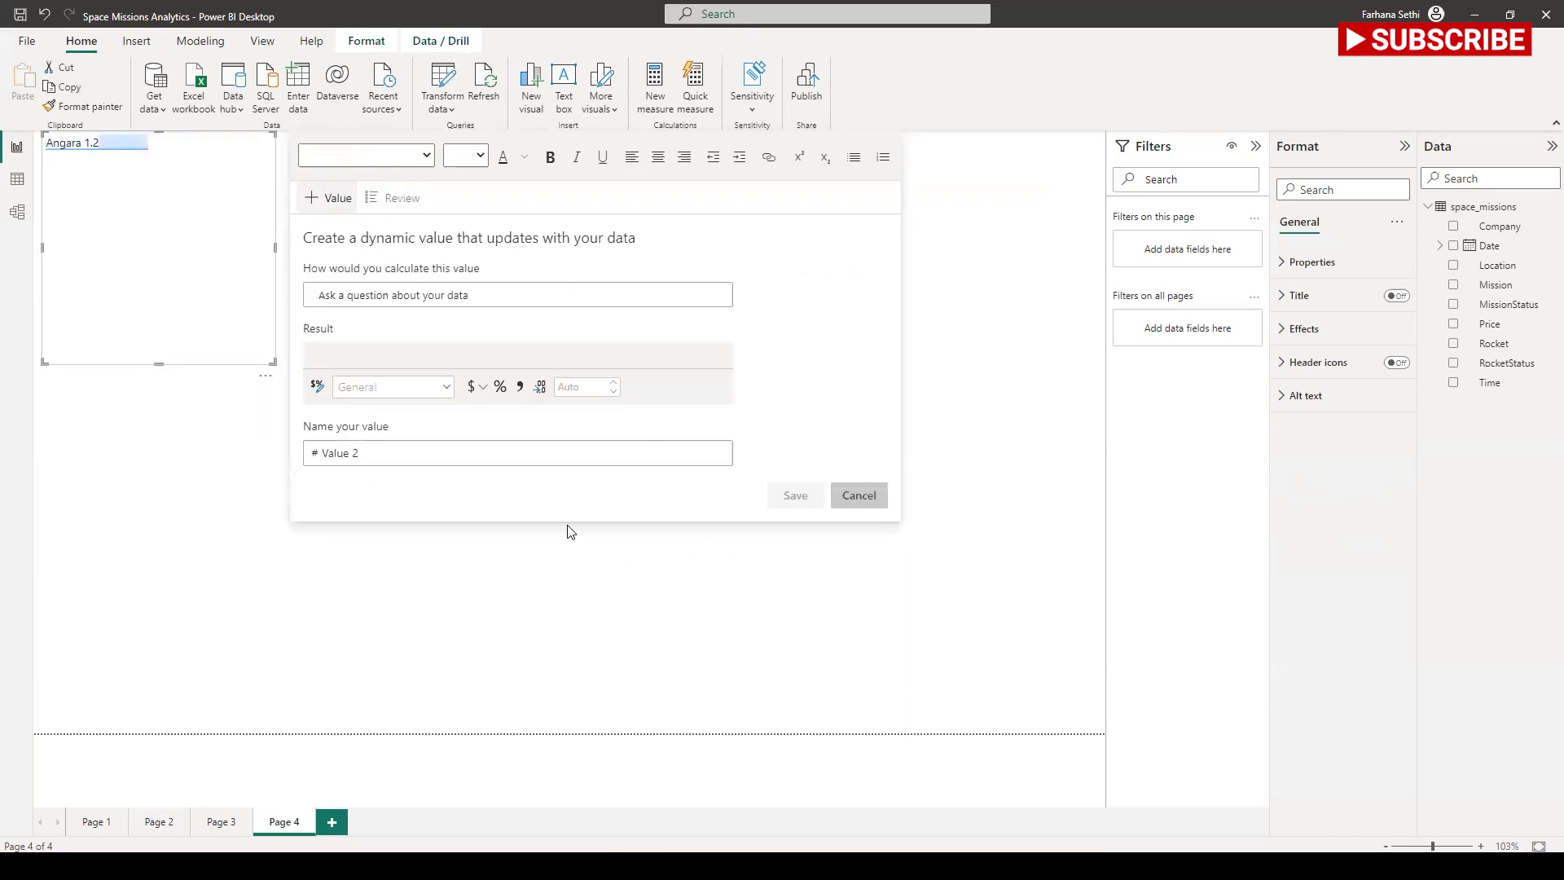
click(862, 508)
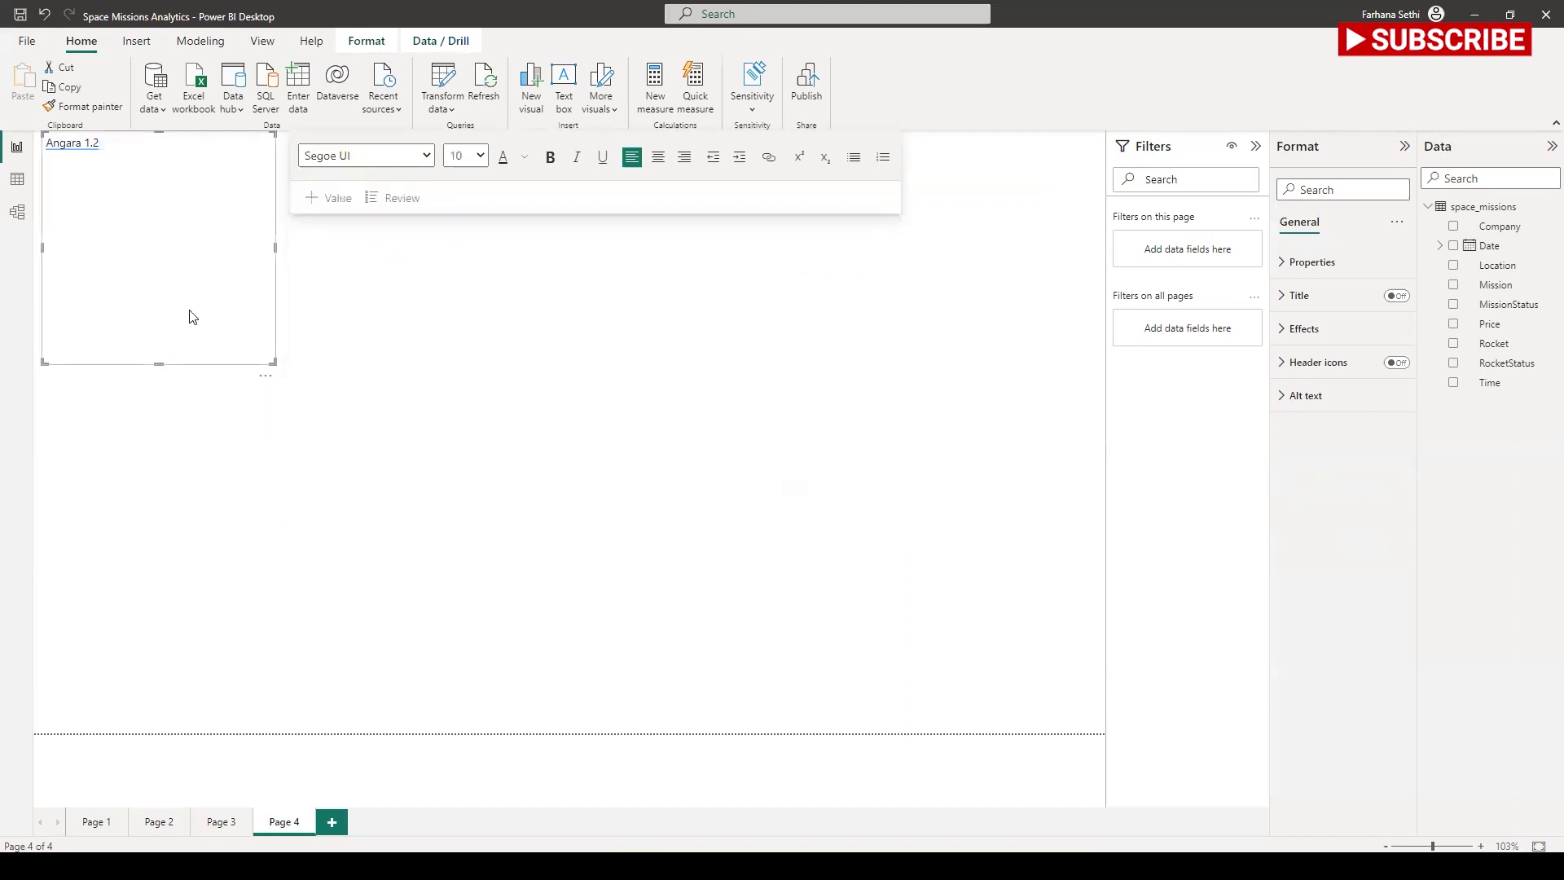
key(Escape)
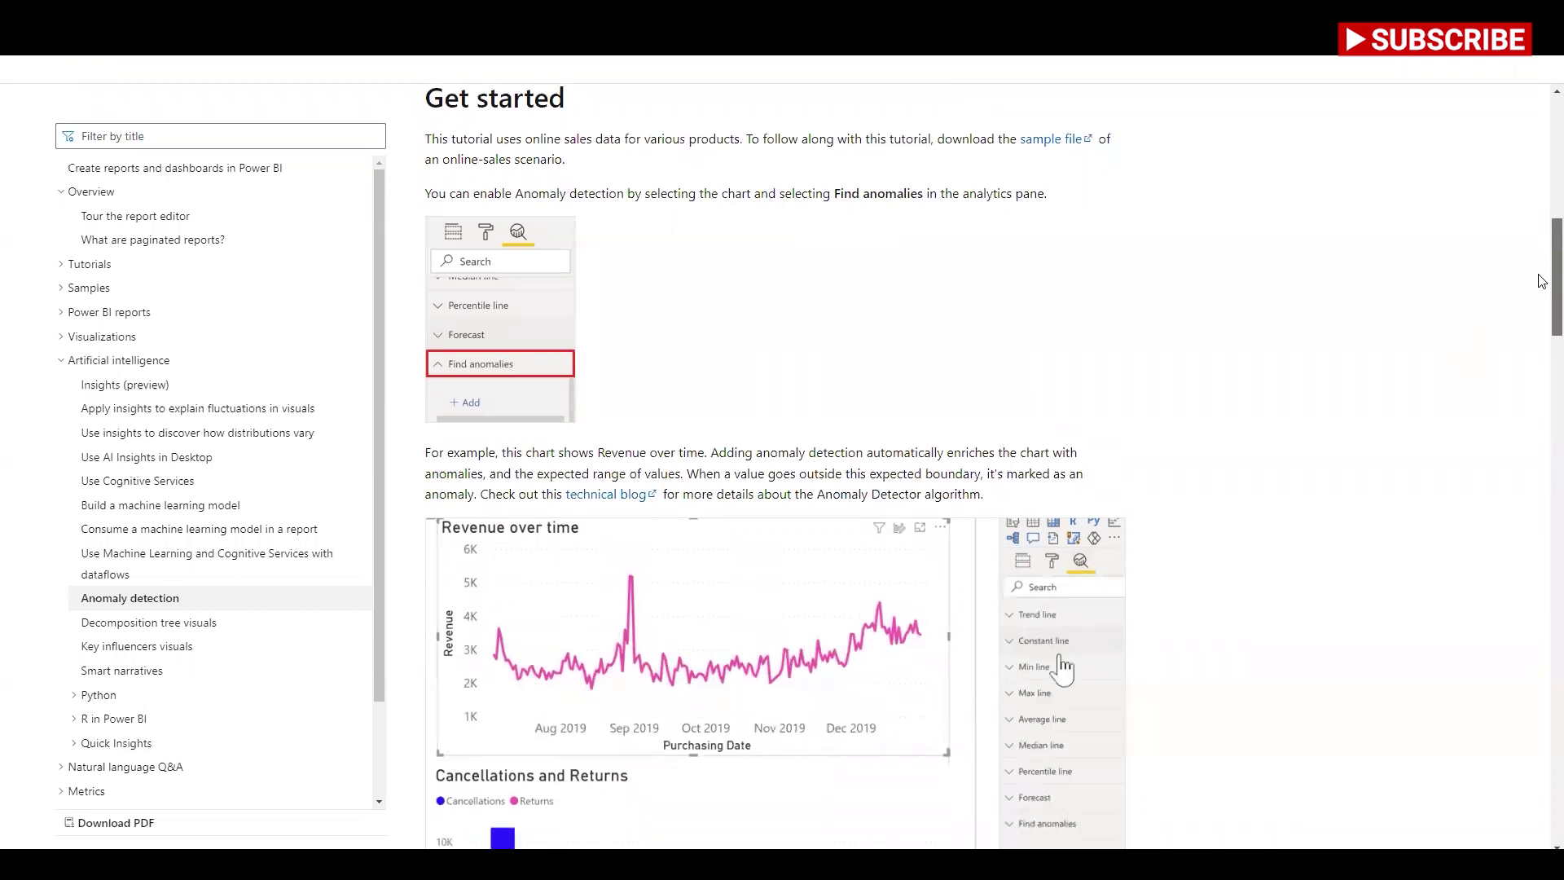
scroll(1542, 285, down, 1)
scroll(1542, 301, down, 2)
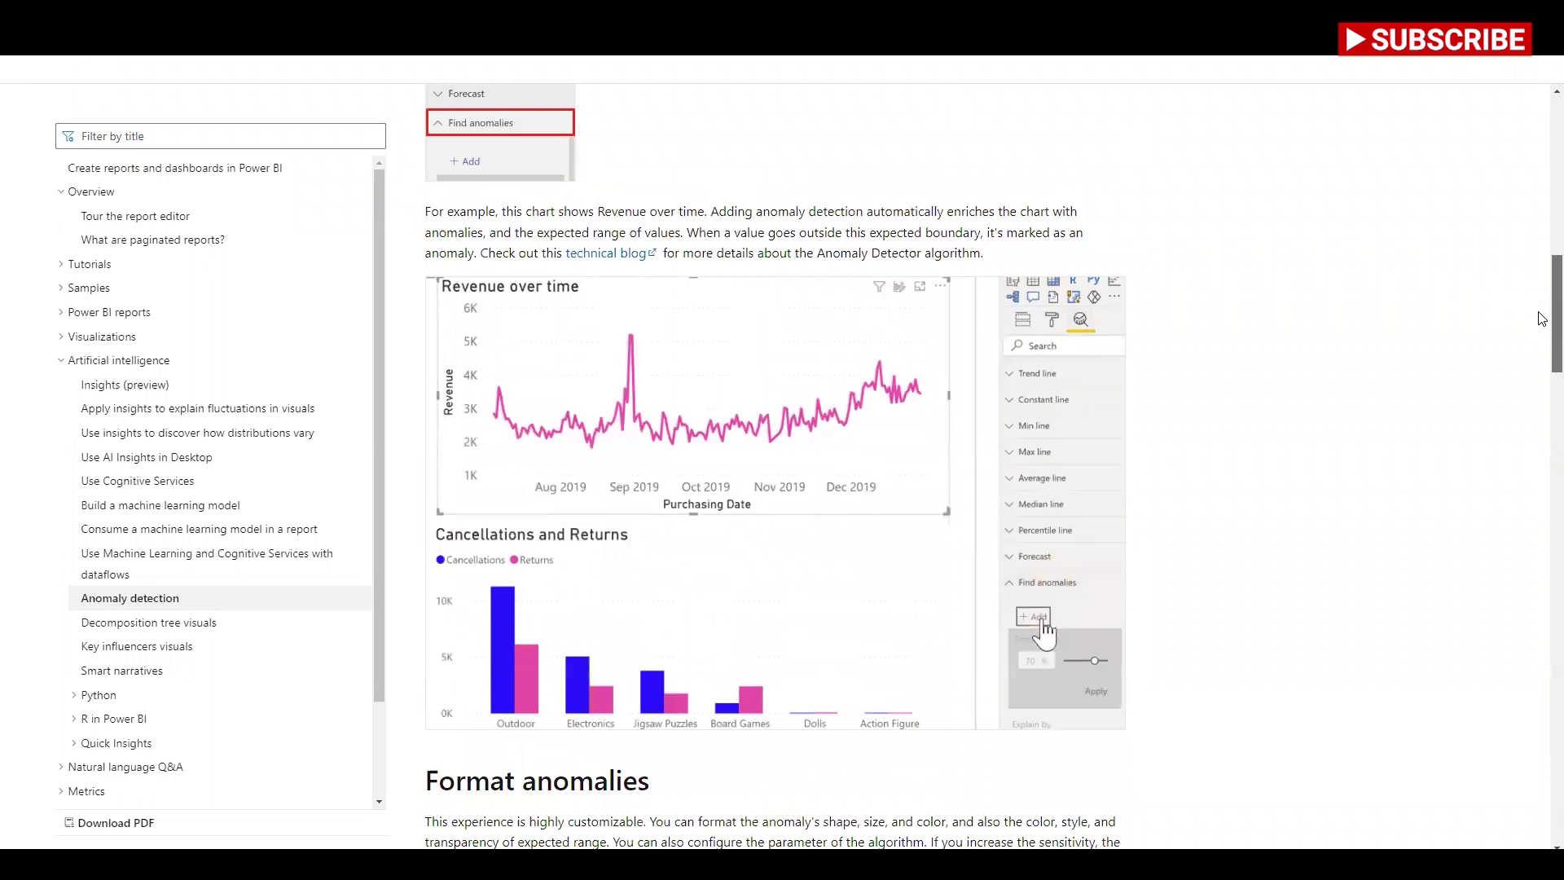
scroll(1542, 319, down, 1)
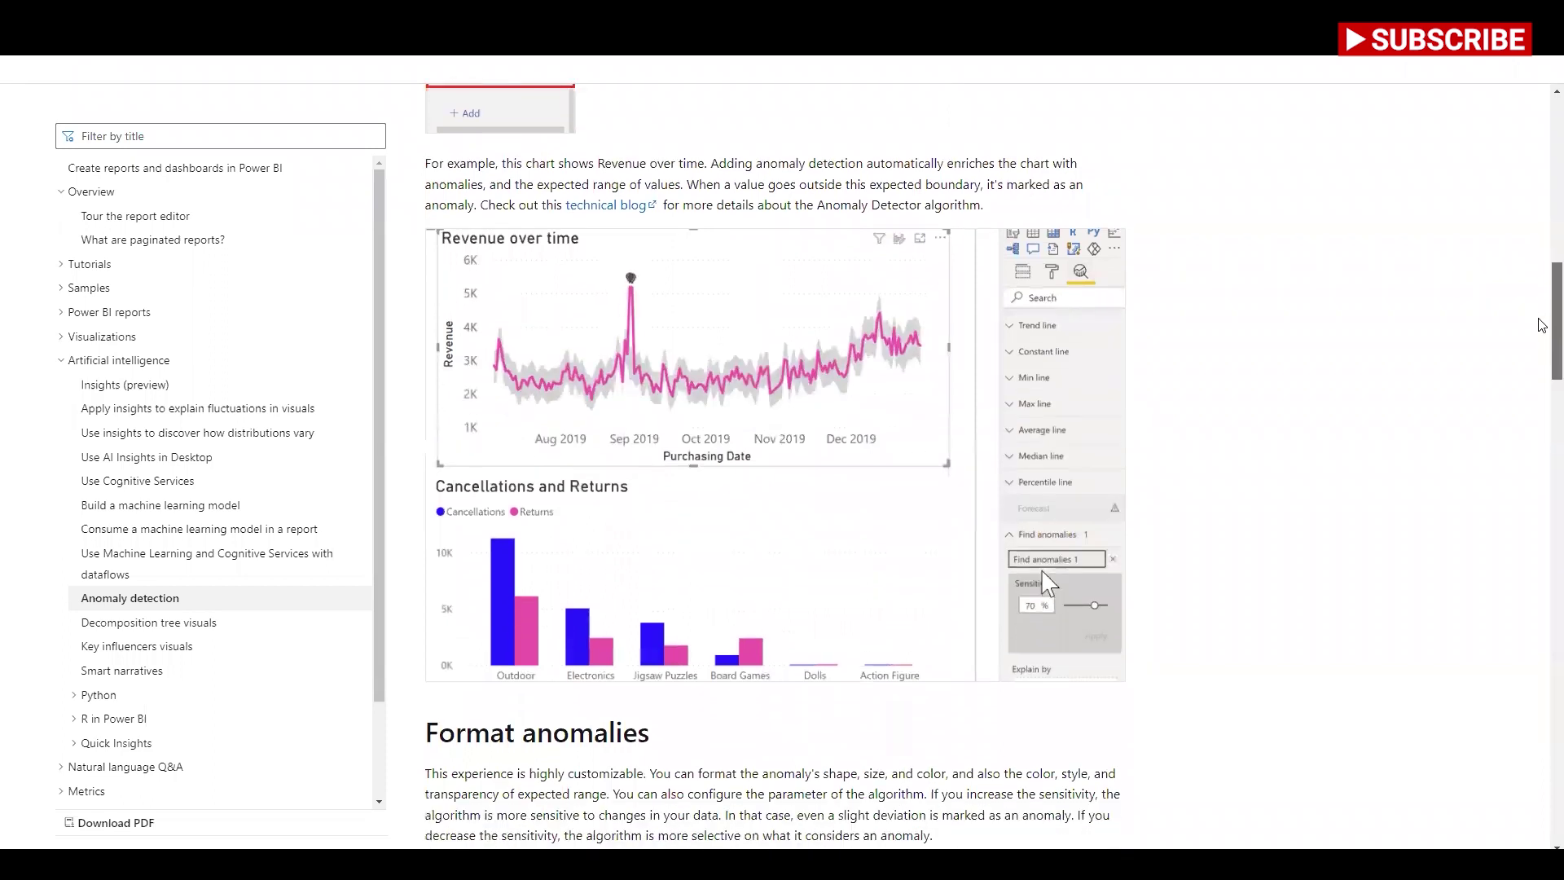
scroll(1542, 330, down, 1)
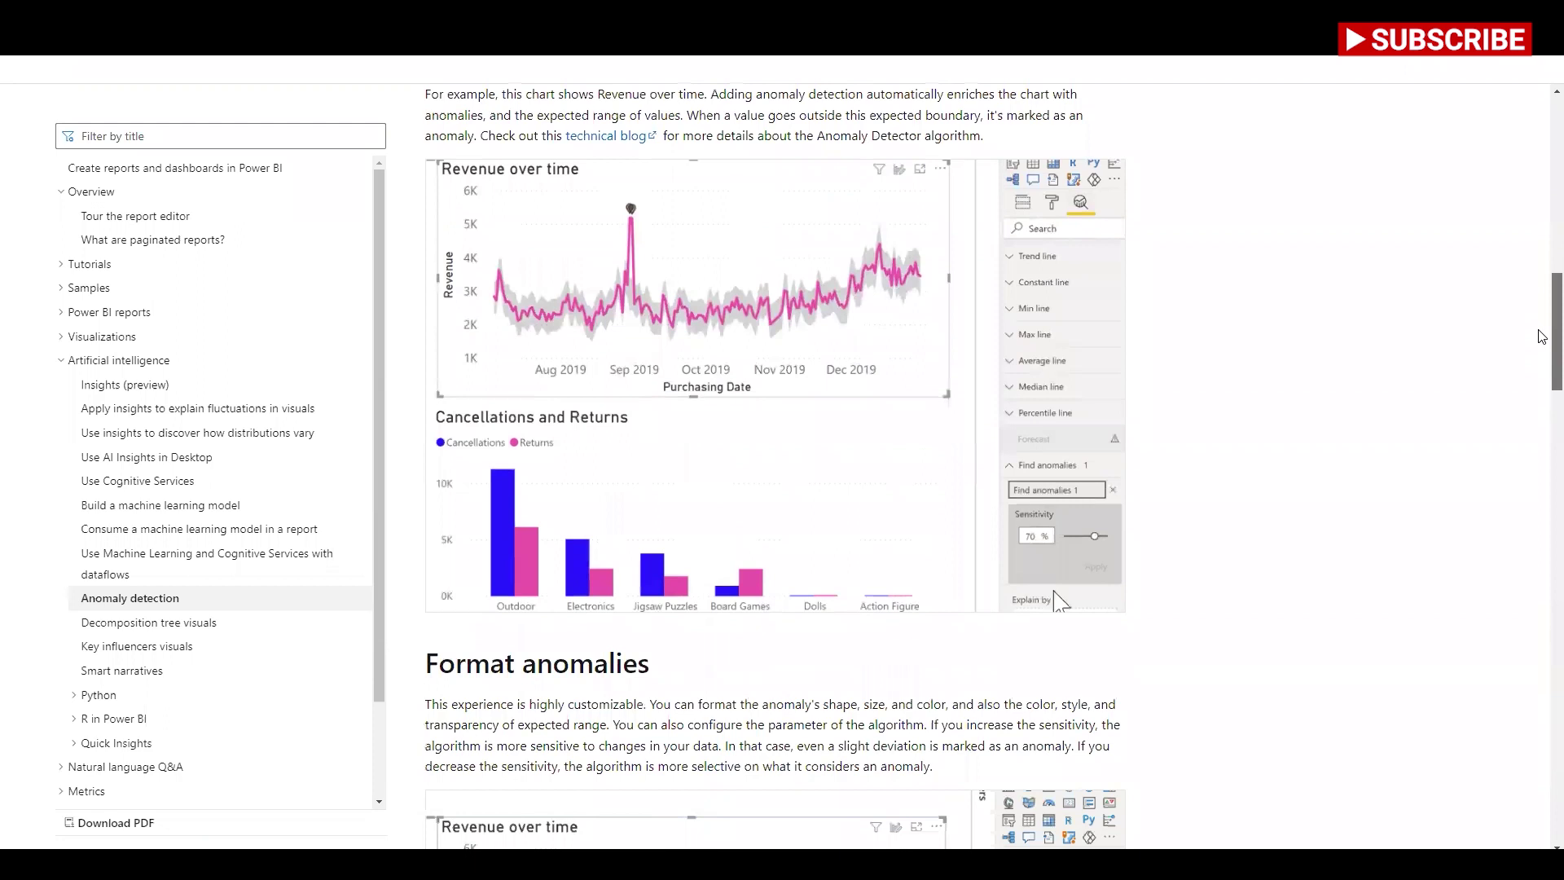
scroll(1507, 440, down, 3)
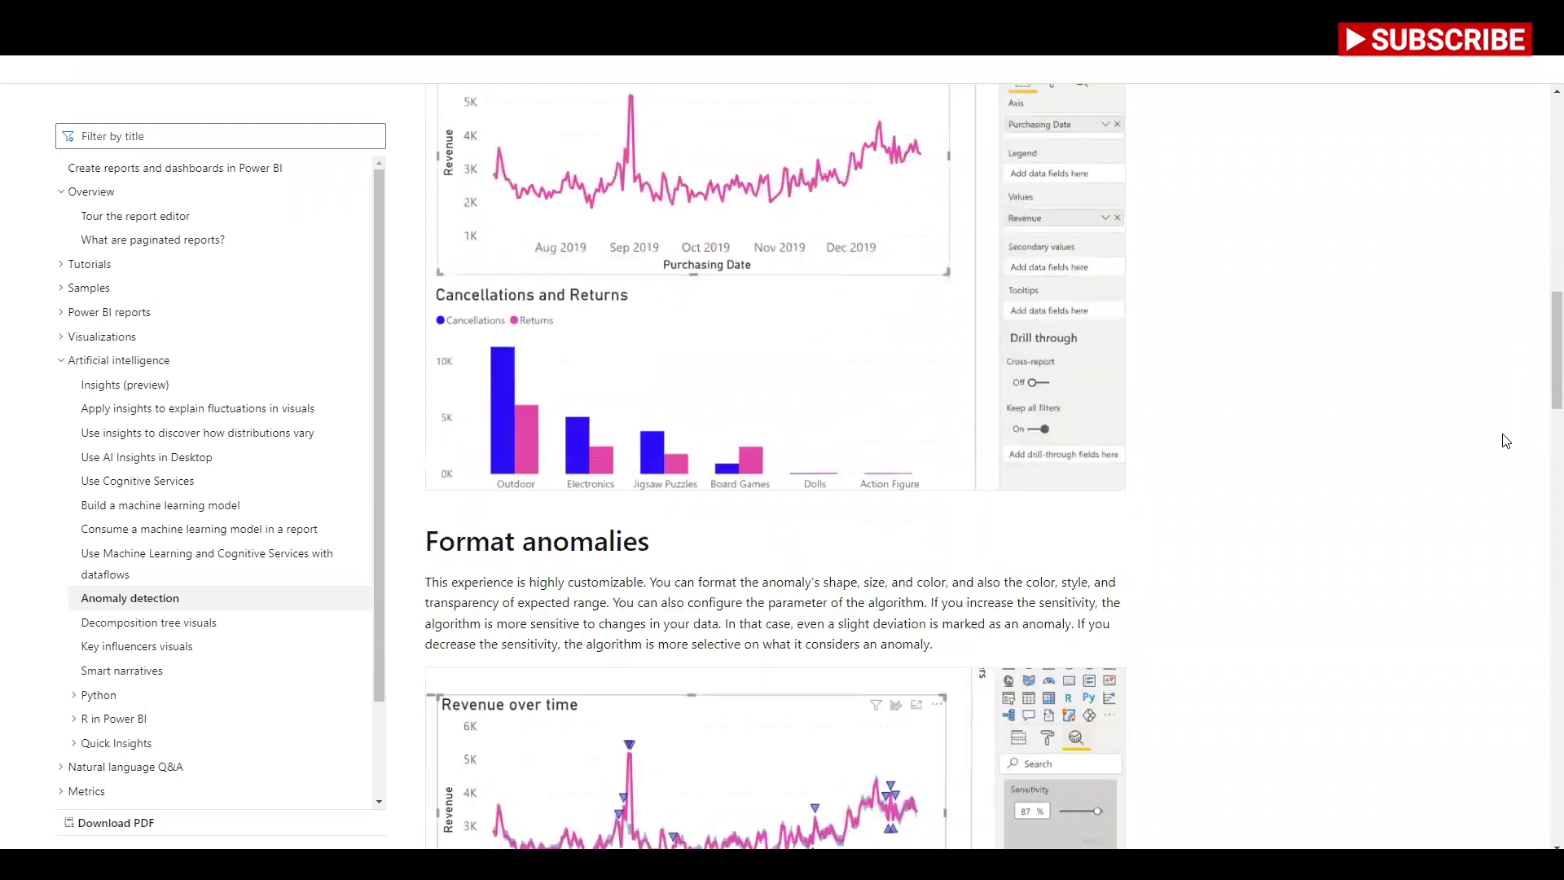
scroll(1506, 440, down, 1)
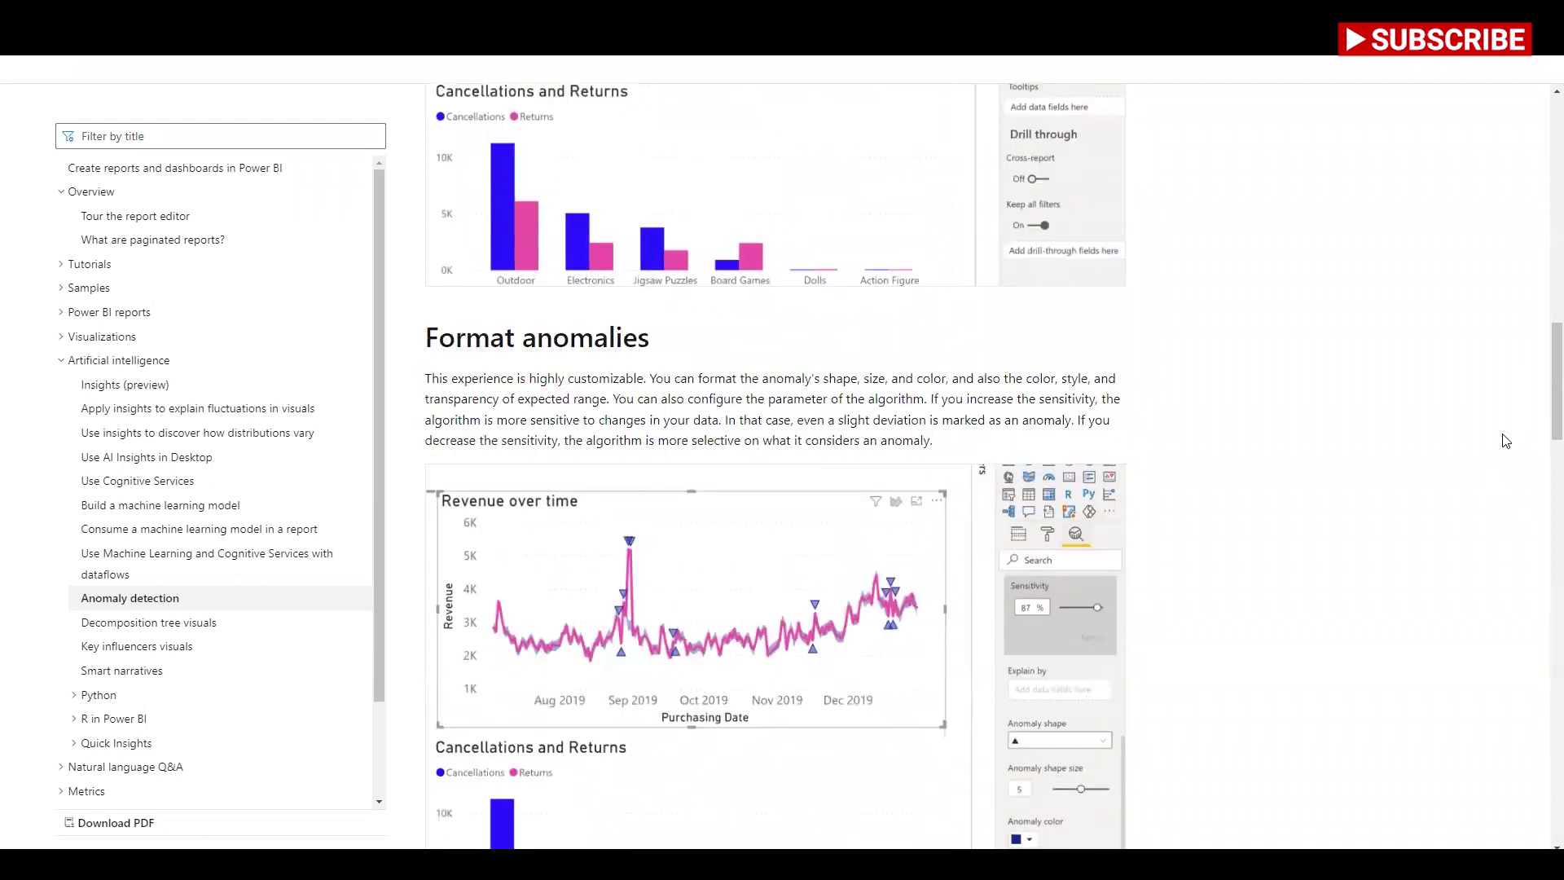
scroll(1506, 441, down, 2)
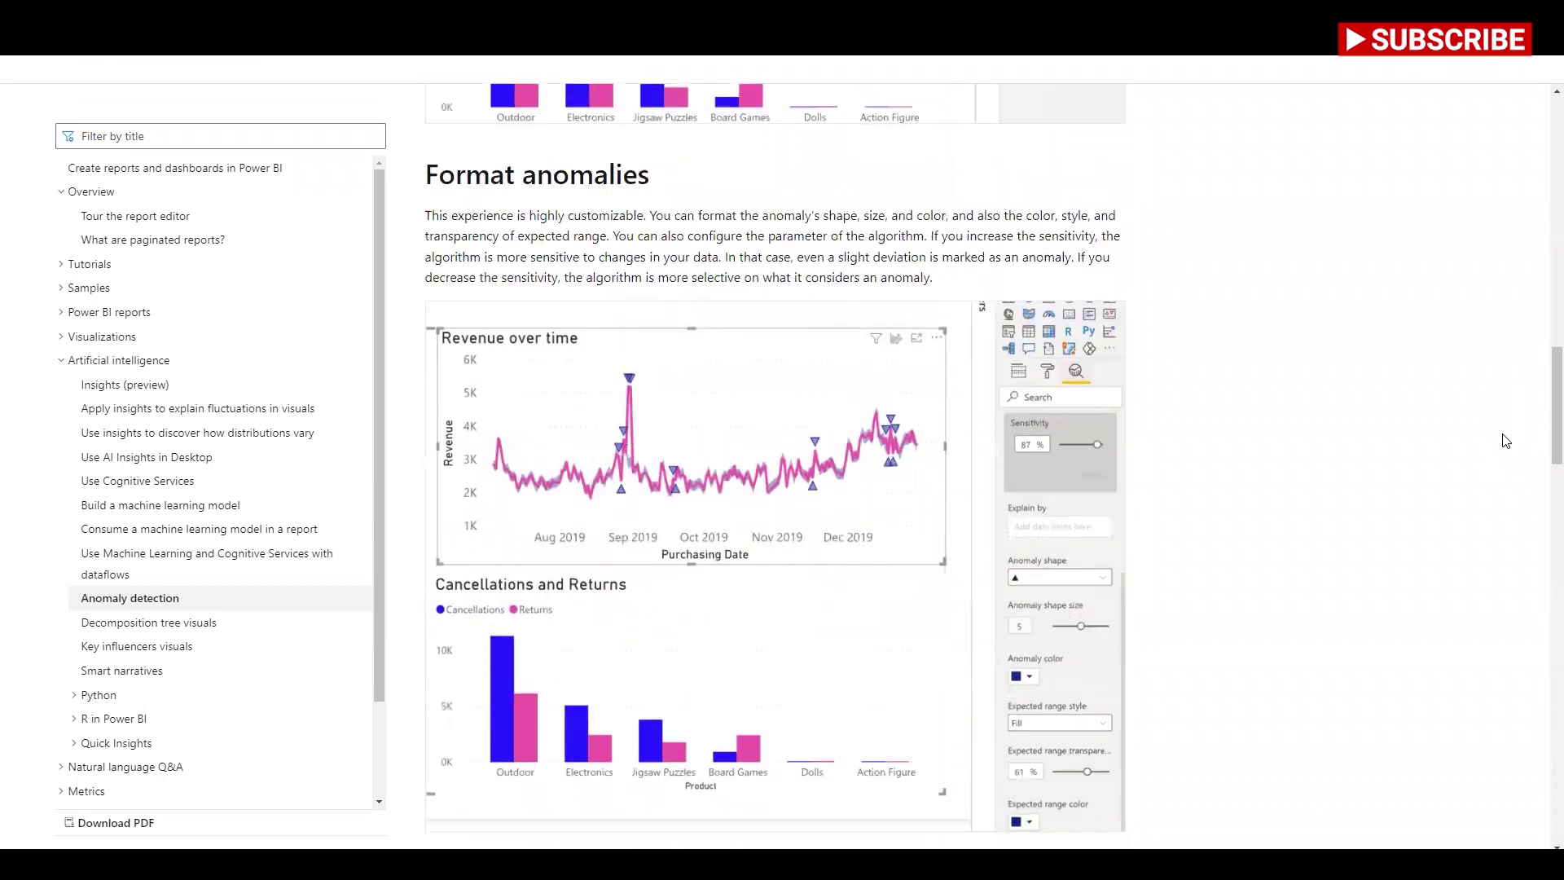
scroll(1507, 440, down, 2)
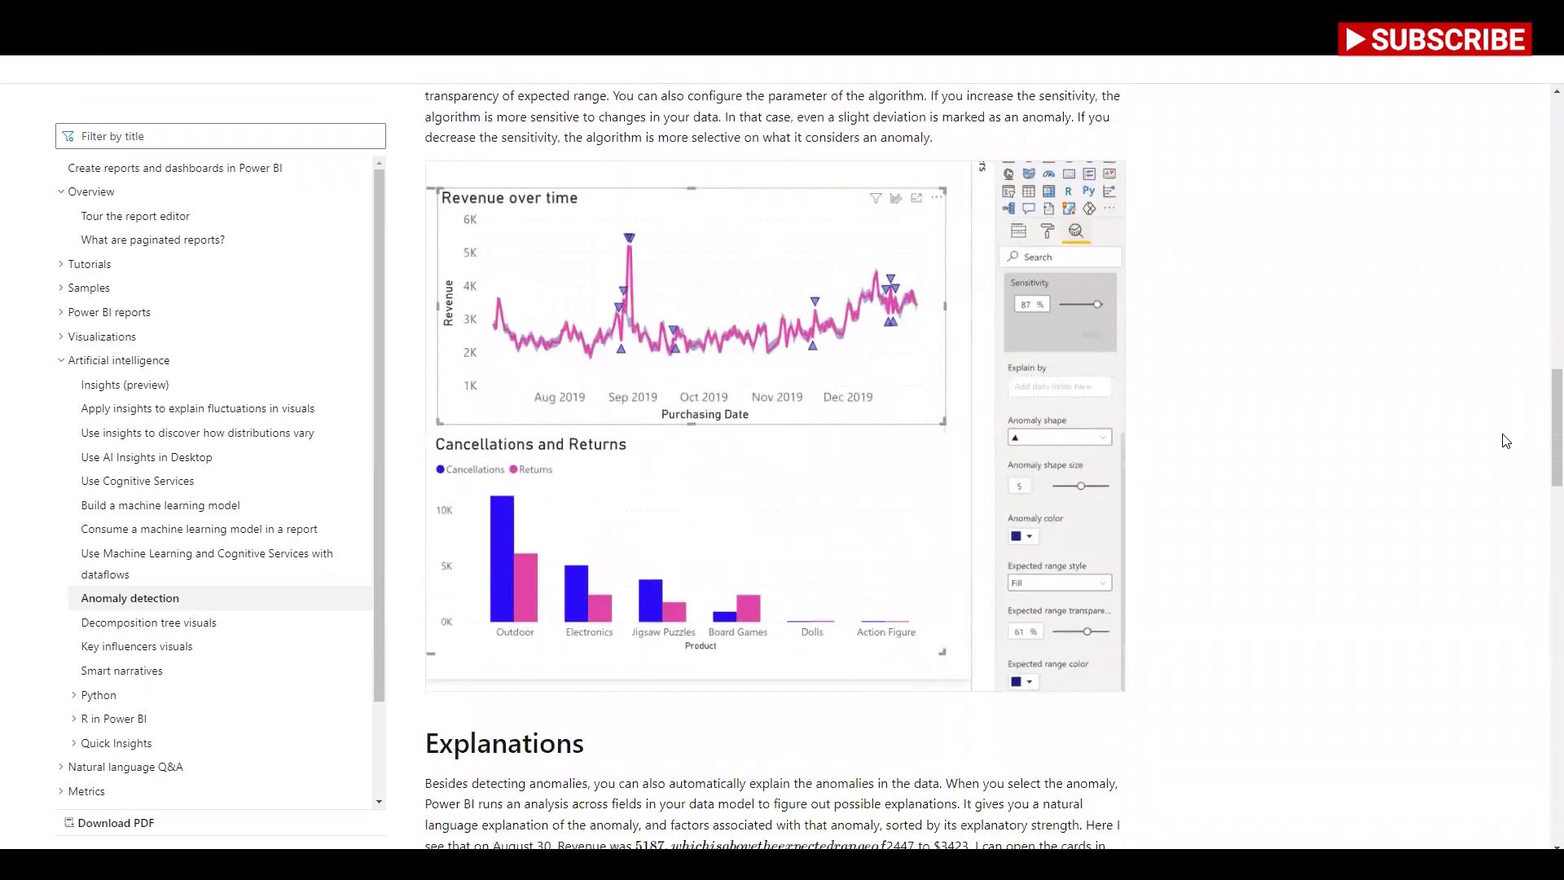
scroll(1506, 441, down, 2)
scroll(1506, 441, down, 3)
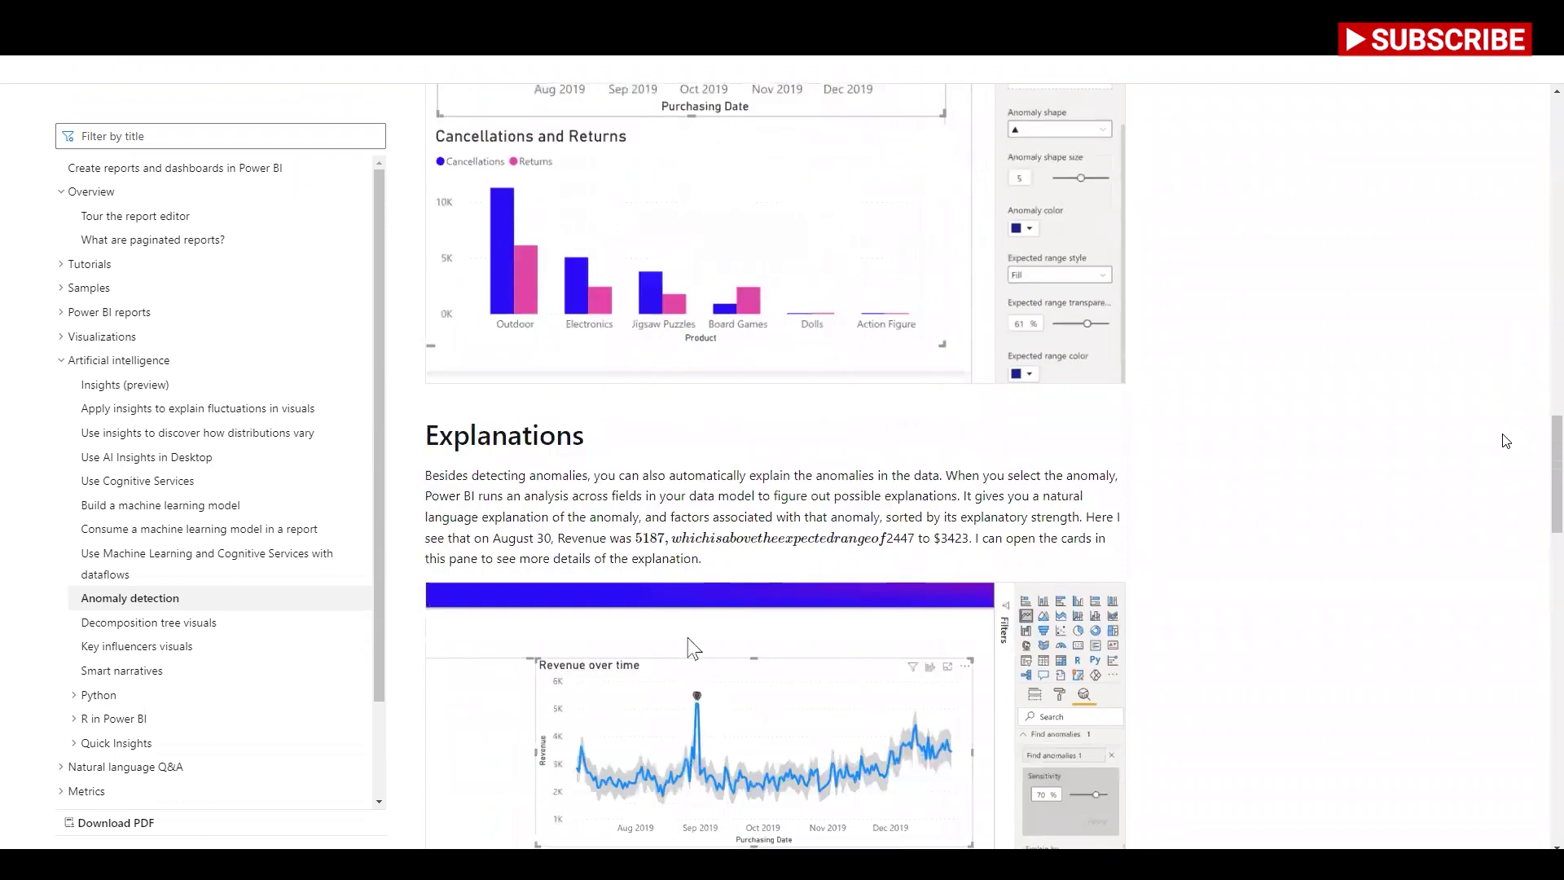
scroll(1506, 441, down, 3)
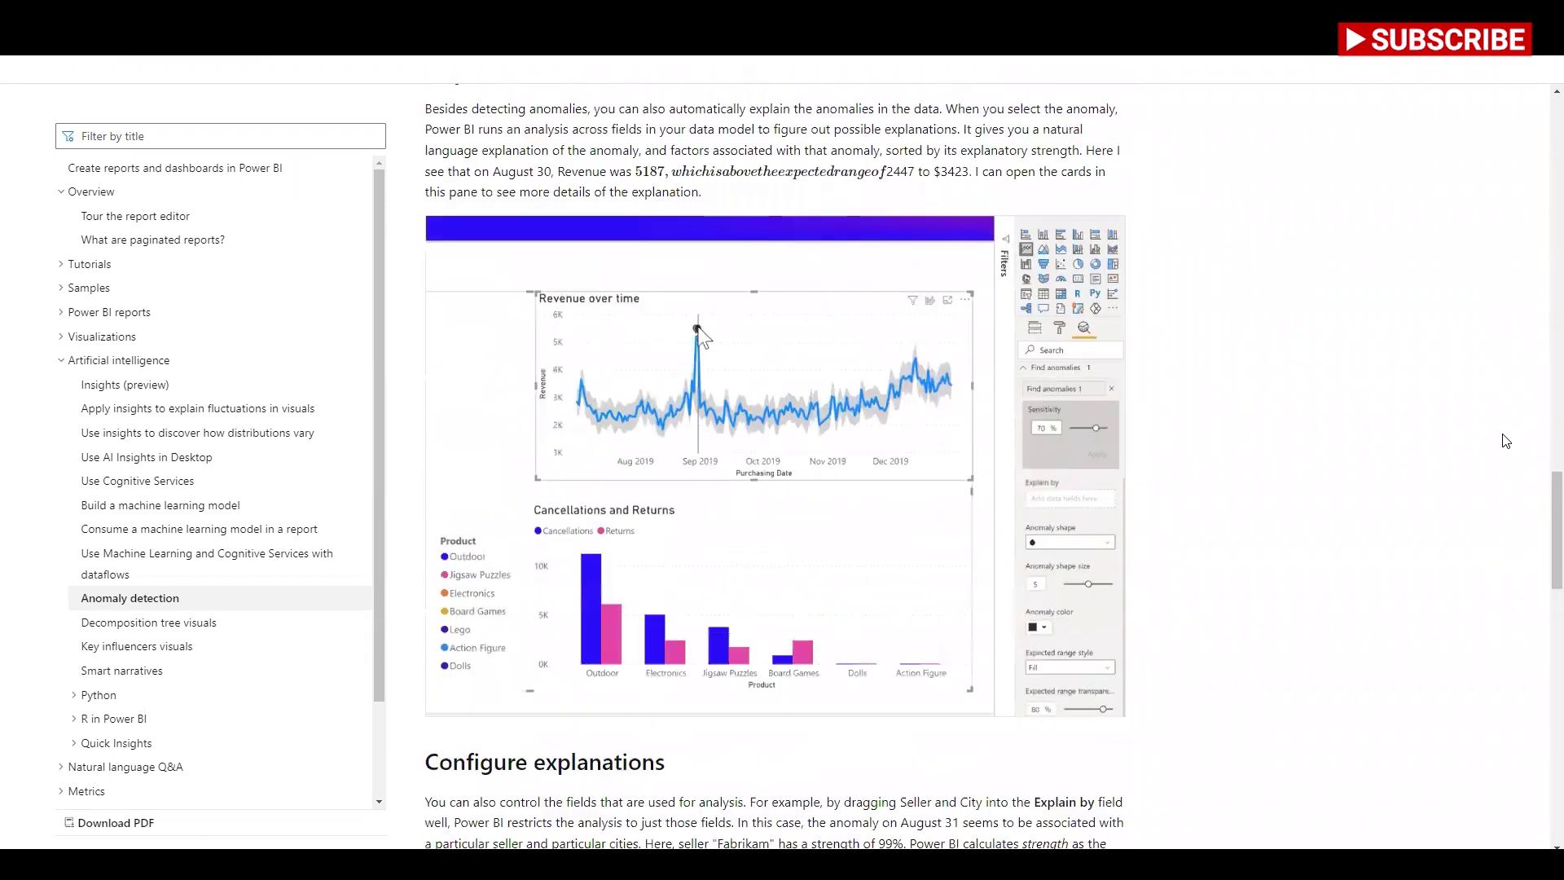
scroll(1506, 440, down, 3)
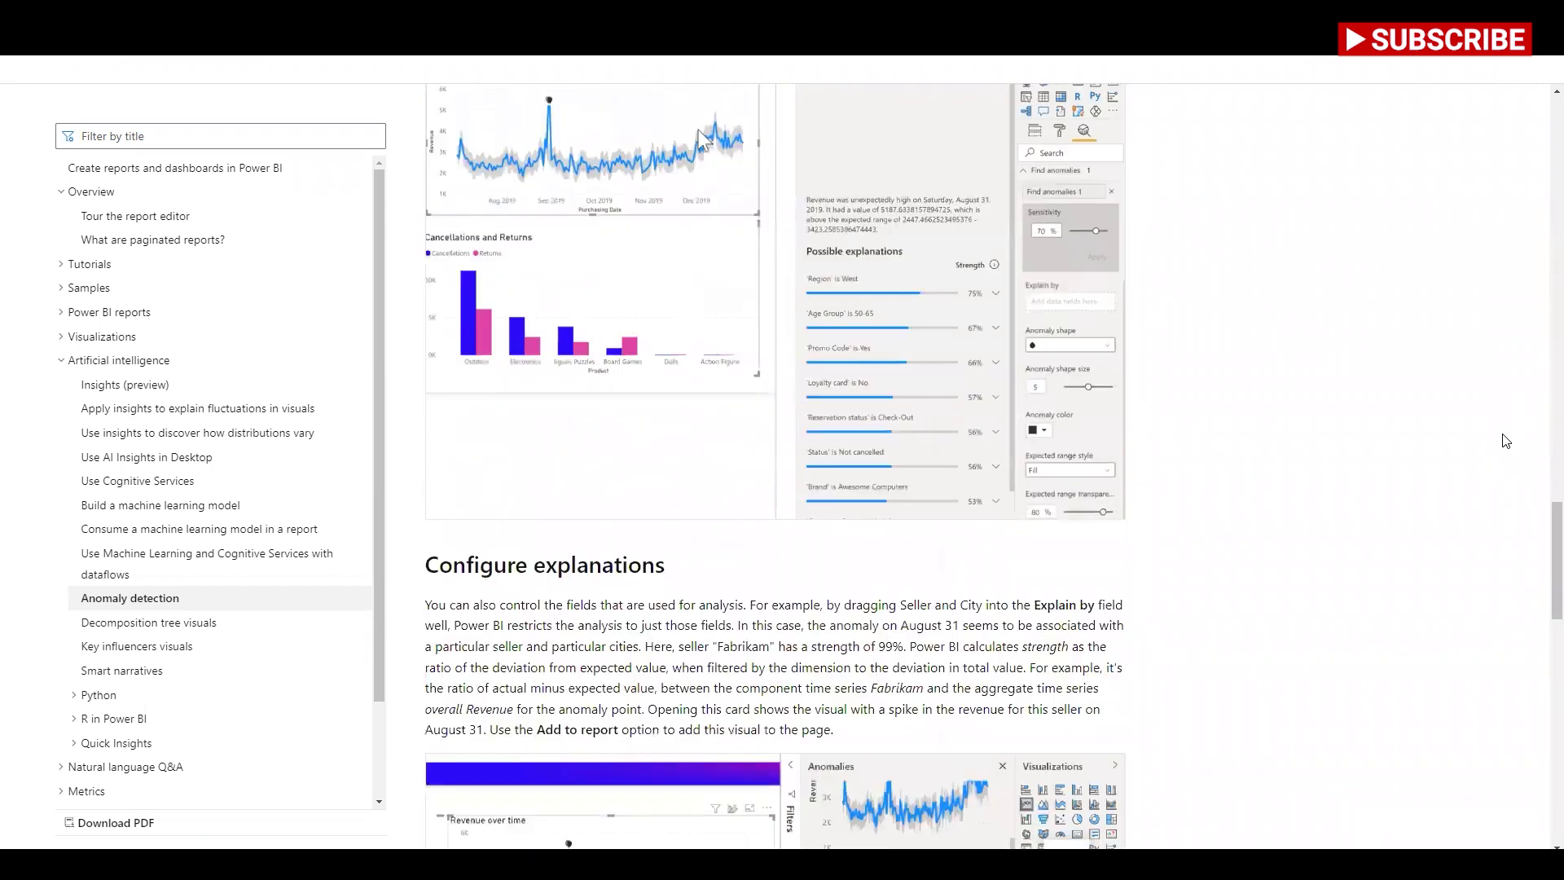
scroll(1507, 440, down, 3)
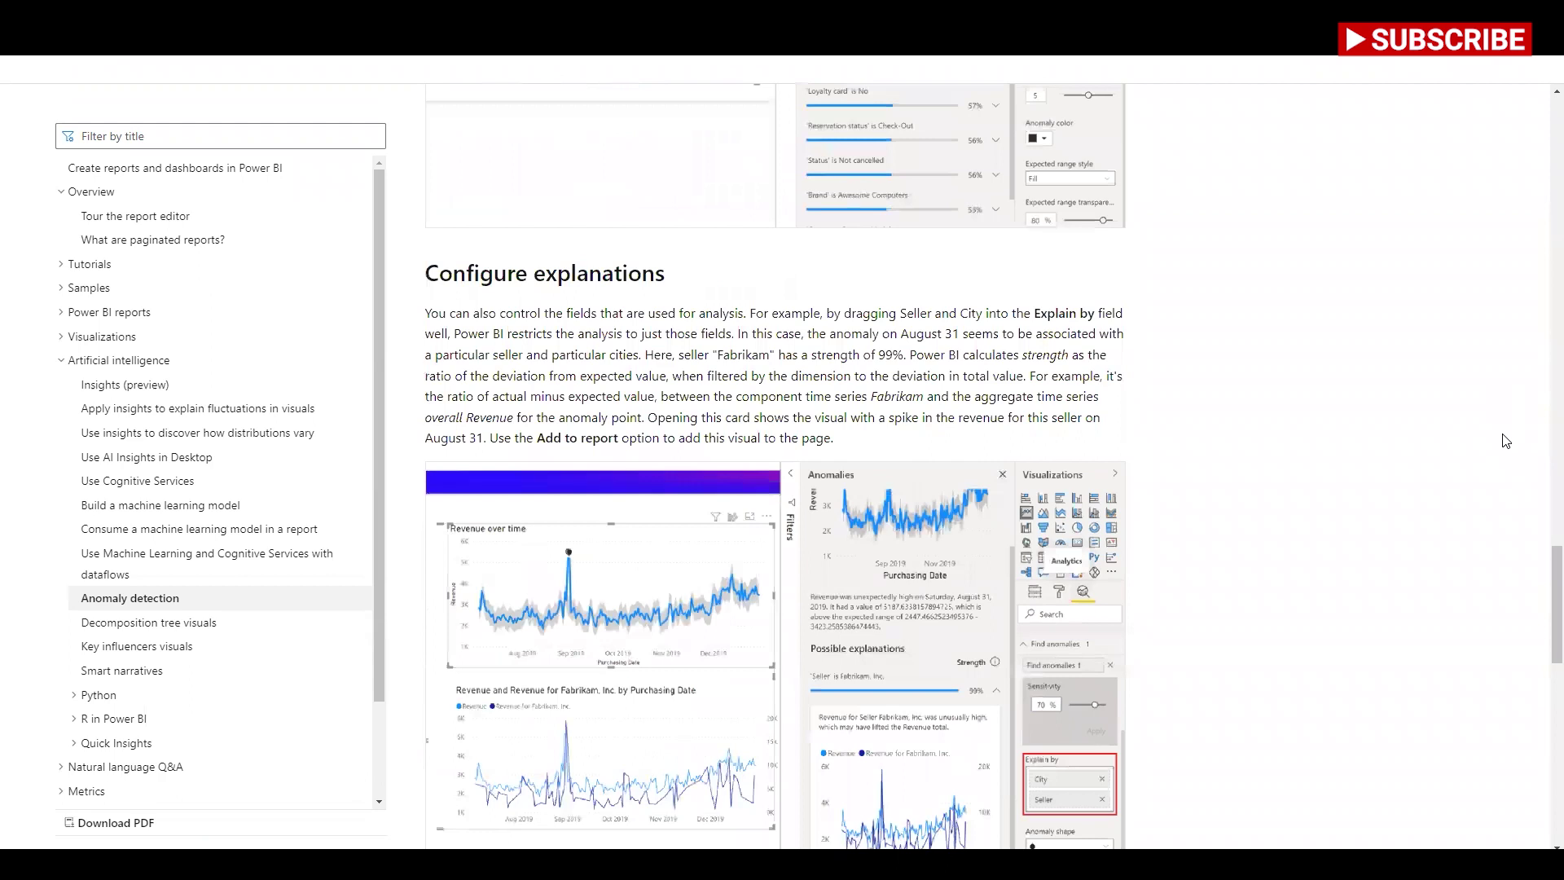
scroll(1506, 441, down, 3)
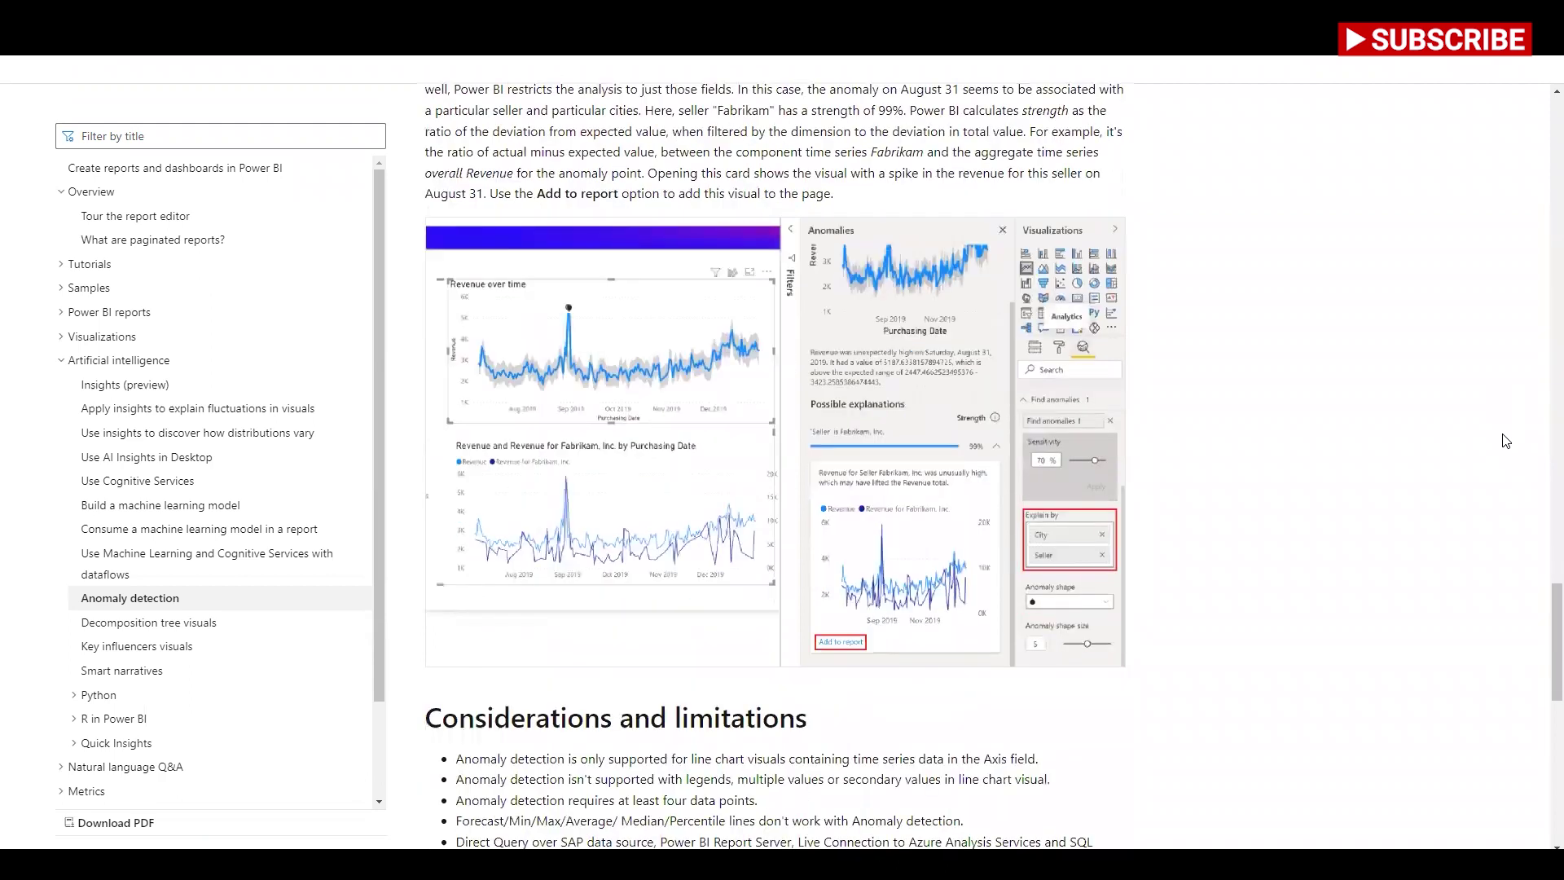
scroll(1506, 440, down, 4)
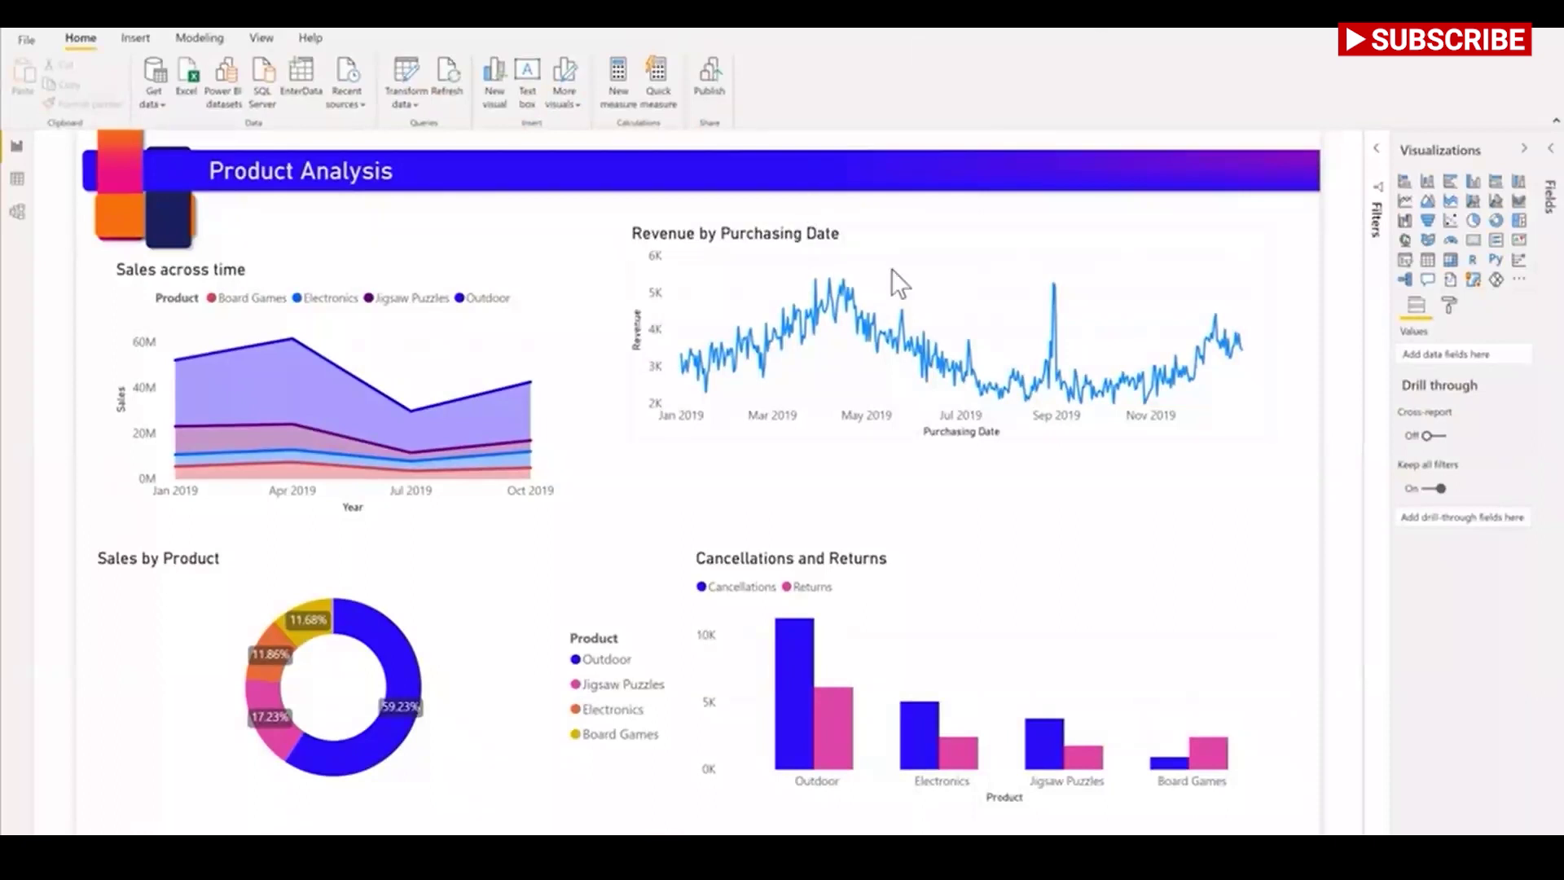
Step: Add Find anomalies at 70% sensitivity to the Revenue by Purchasing Date line chart
mouse_move(892, 272)
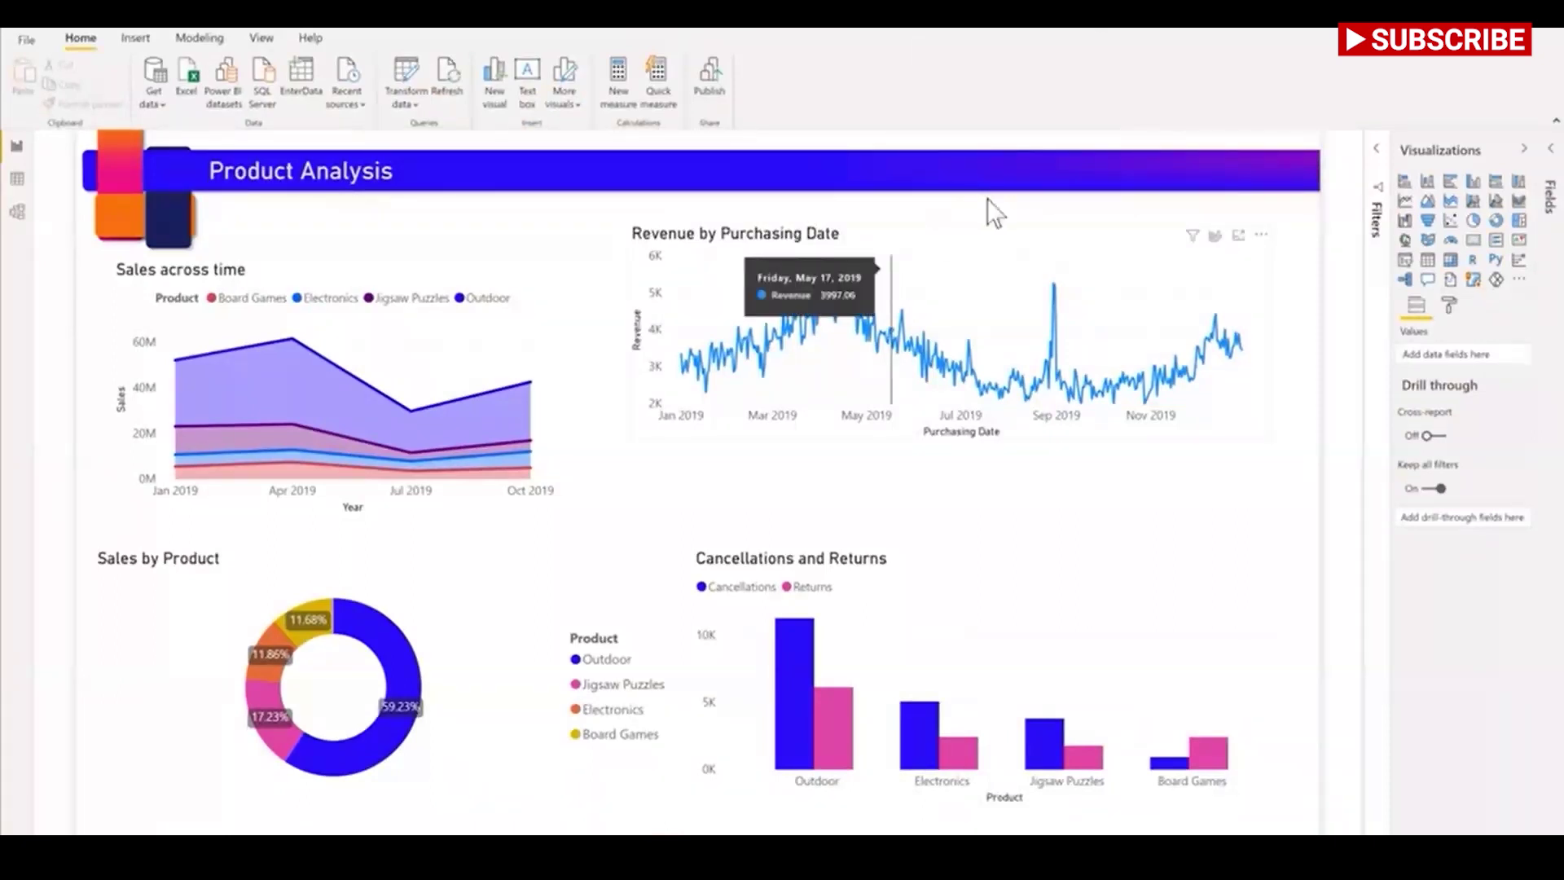
click(1048, 260)
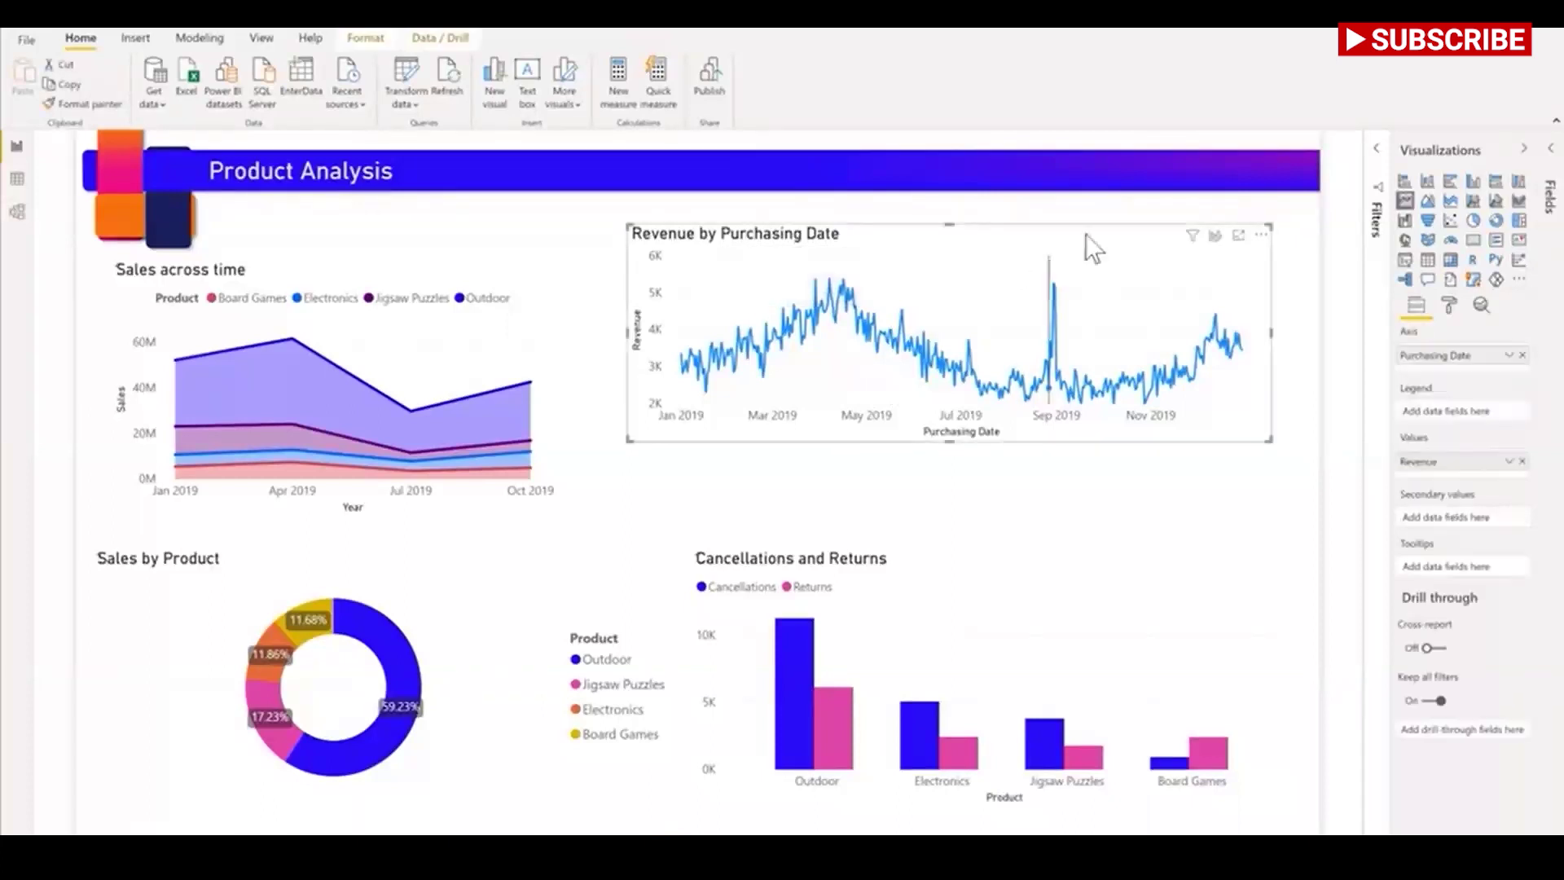
click(1480, 307)
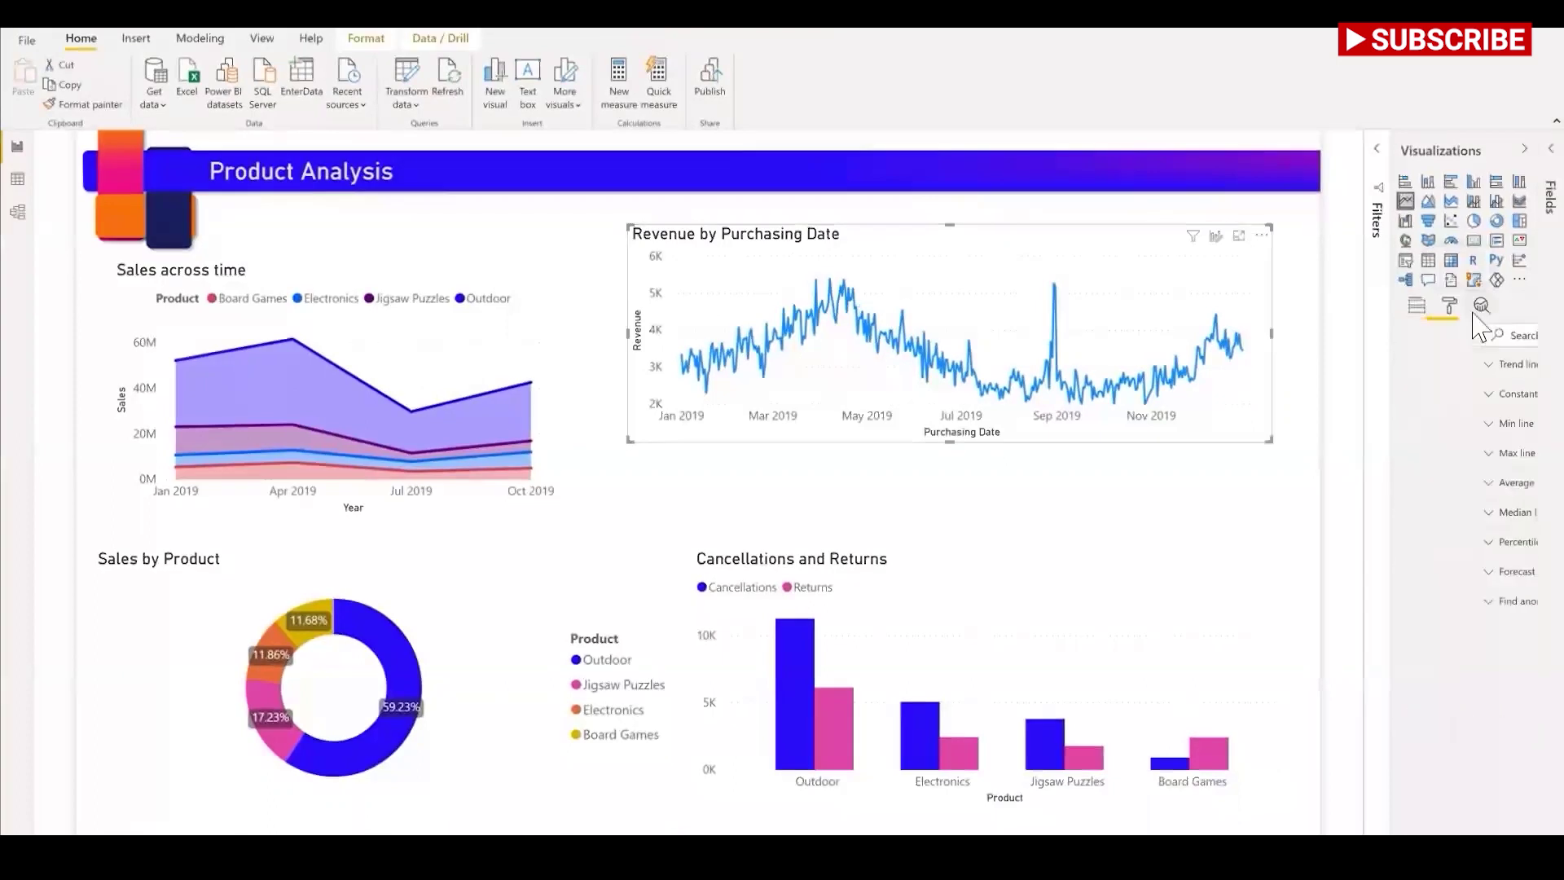
click(1444, 603)
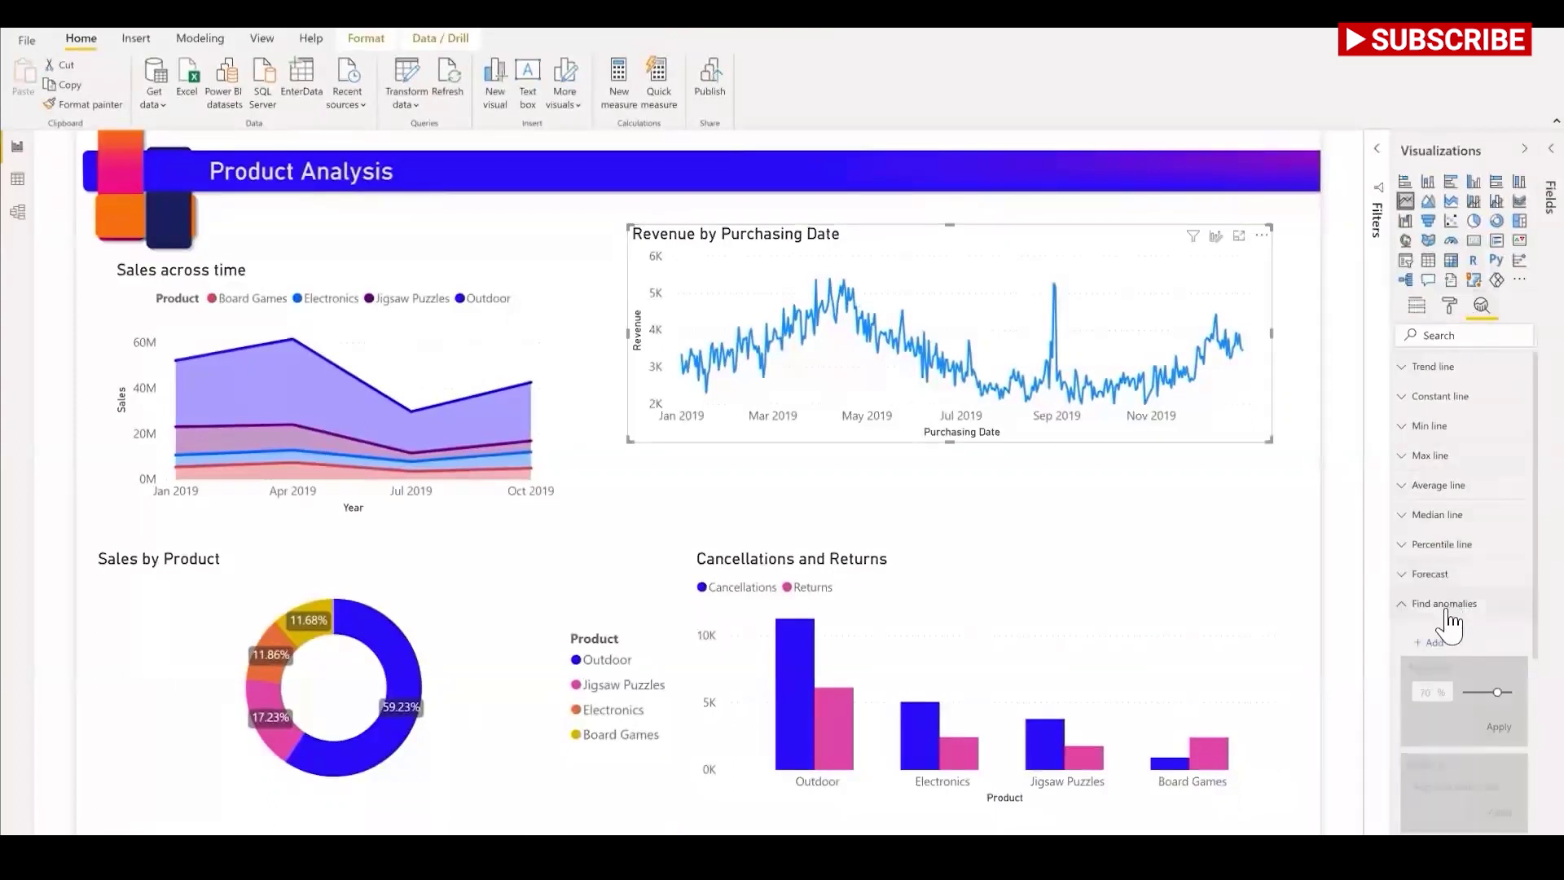
scroll(1446, 619, down, 3)
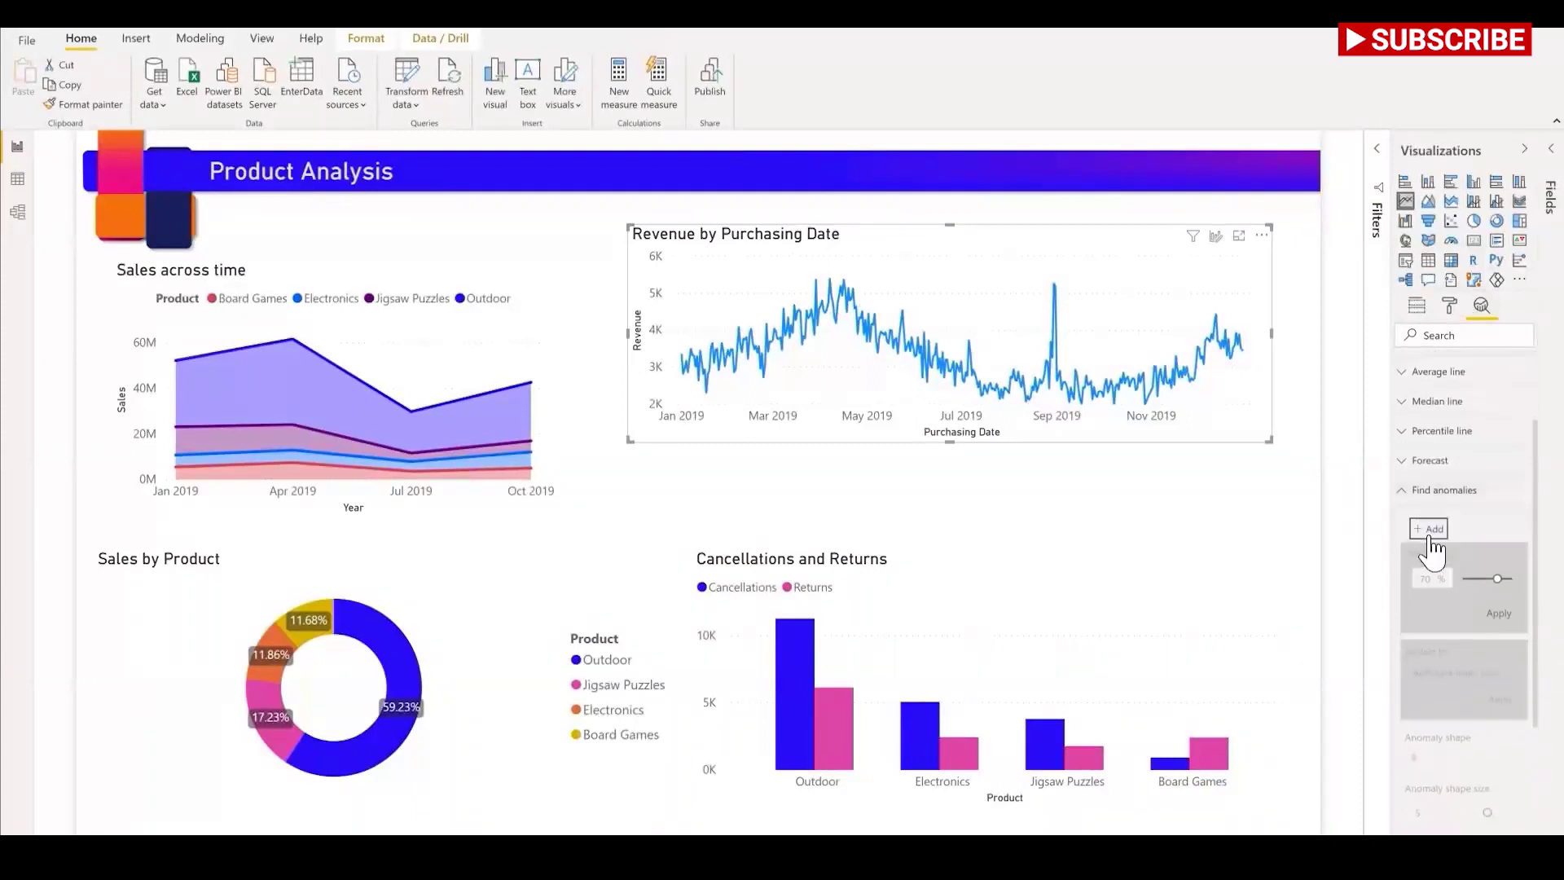
click(1429, 531)
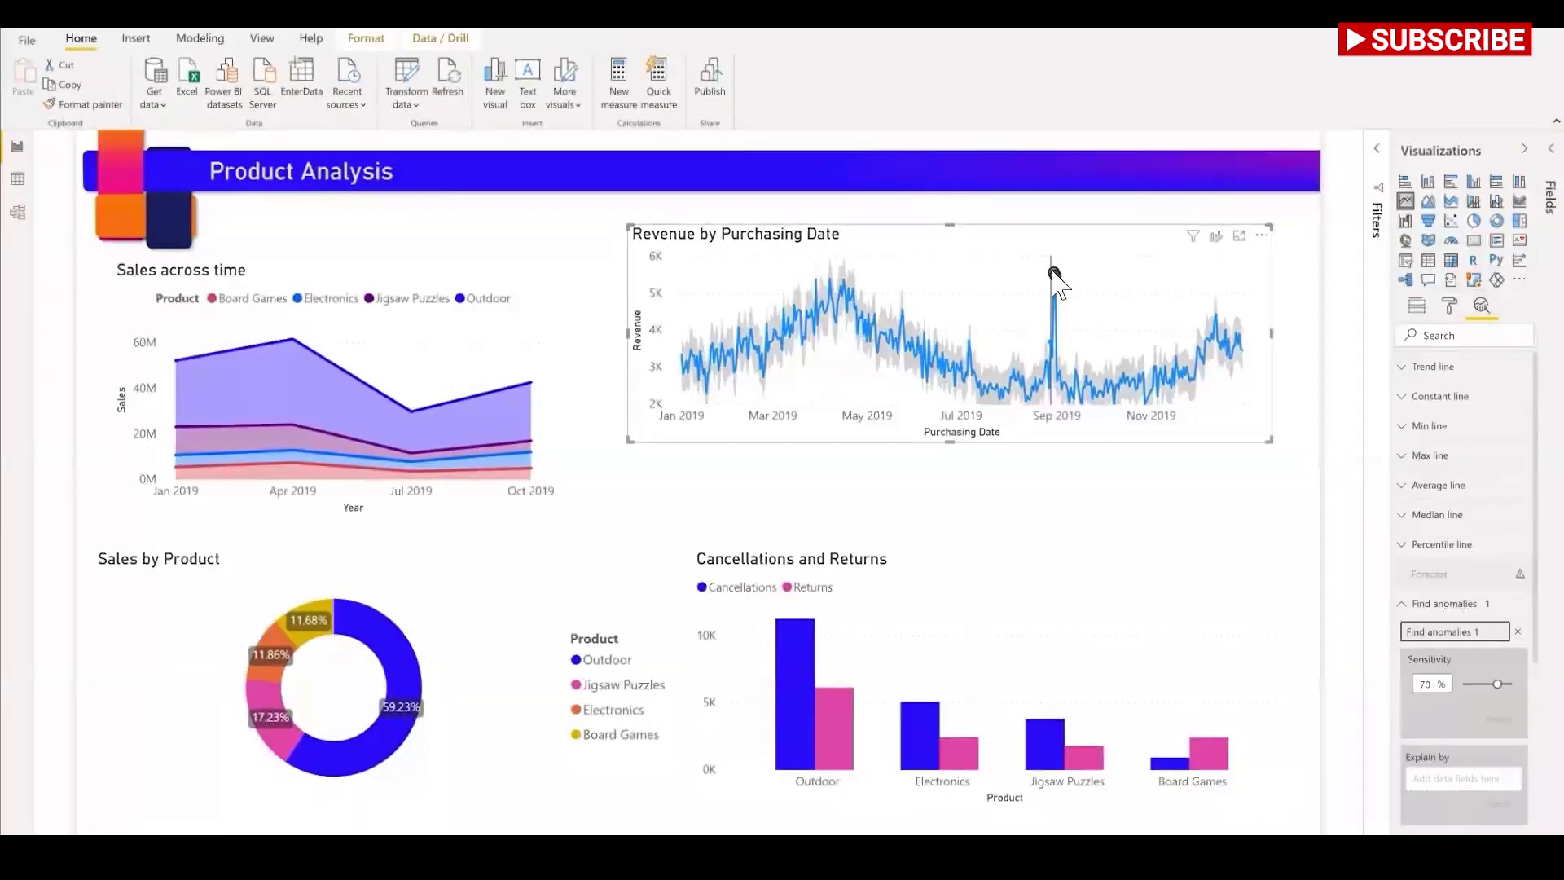
mouse_move(1054, 274)
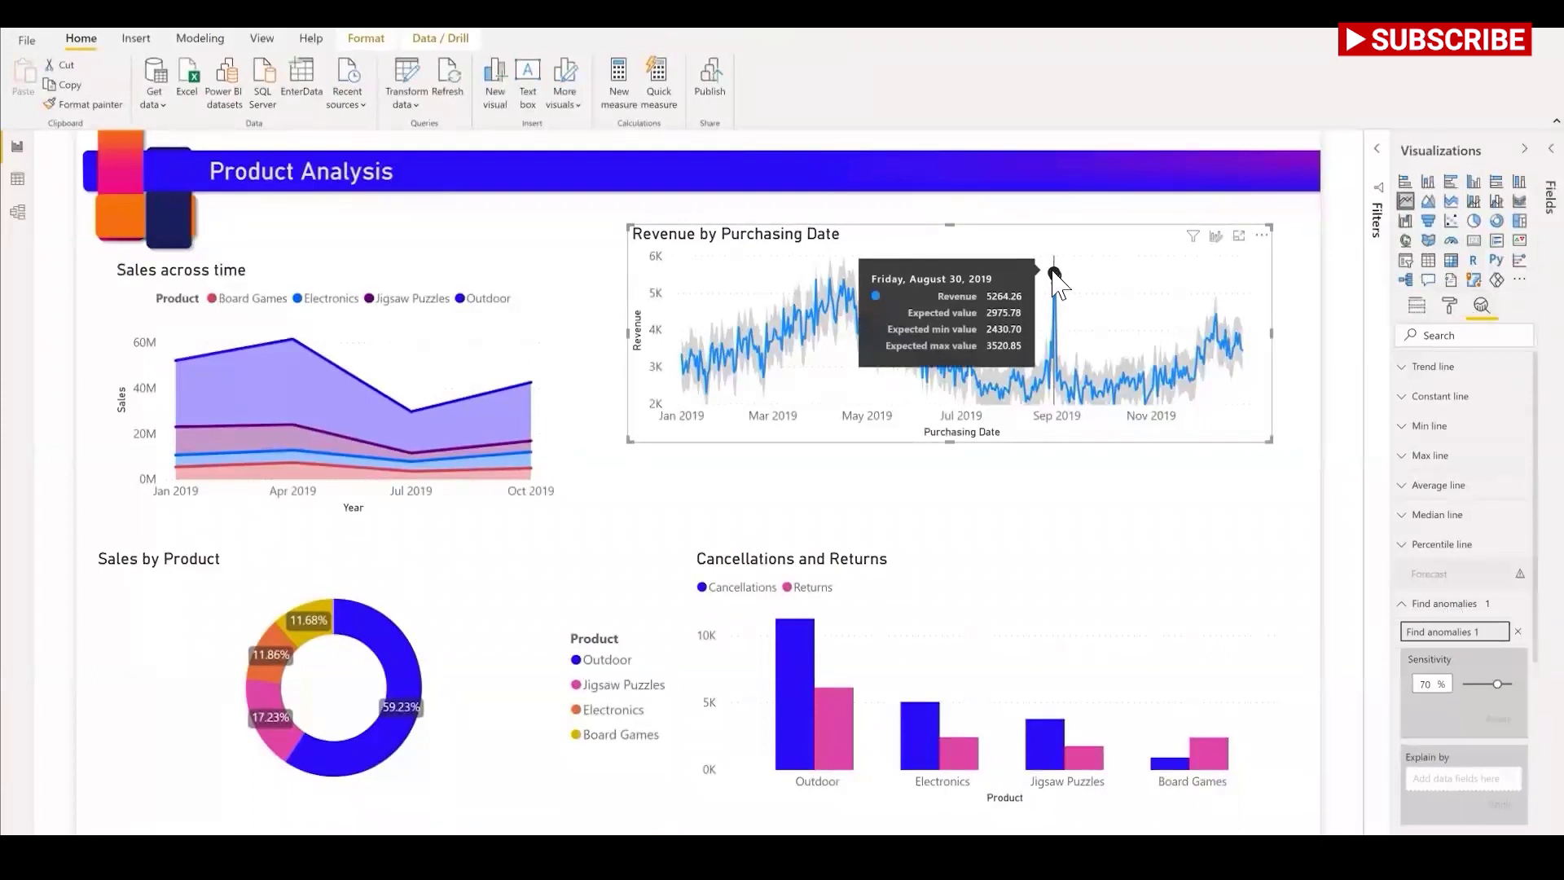
Step: Make the anomaly markers pink triangles
scroll(1443, 547, down, 3)
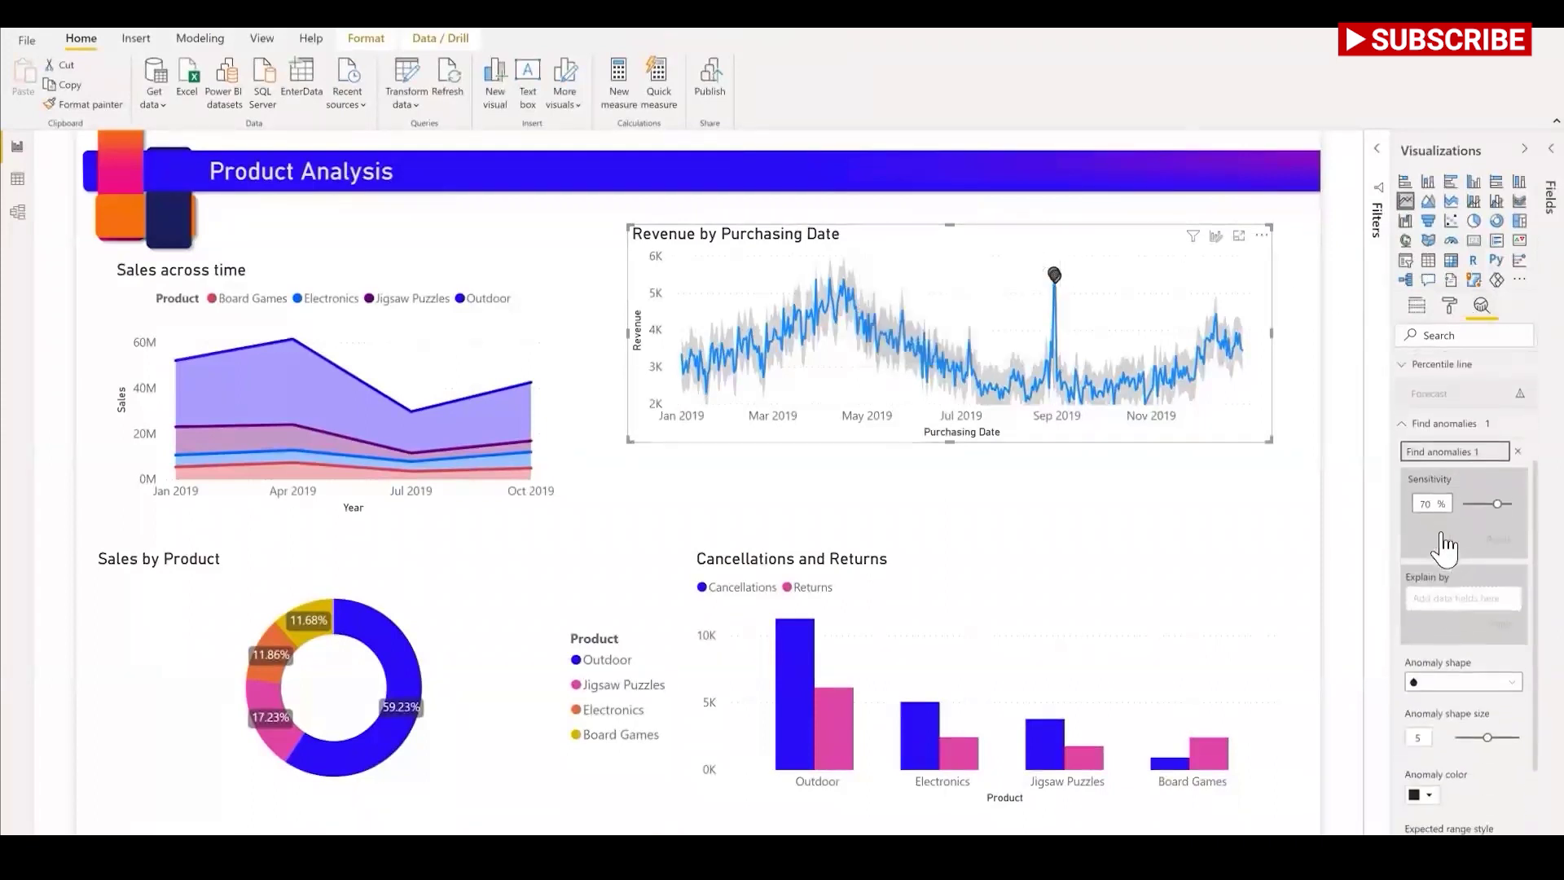
scroll(1444, 547, down, 4)
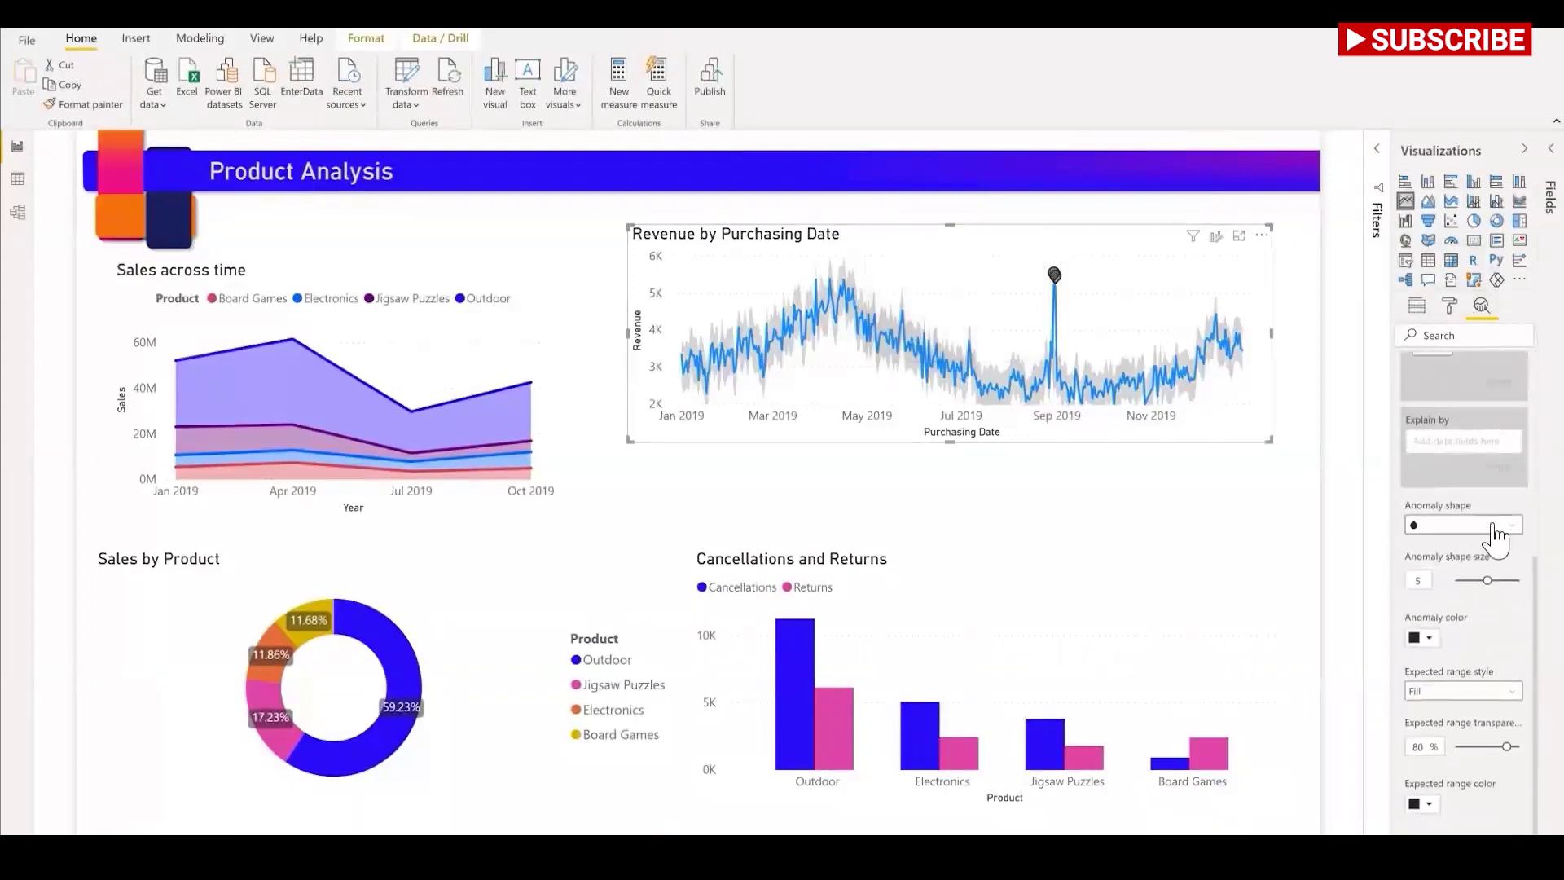
click(1495, 525)
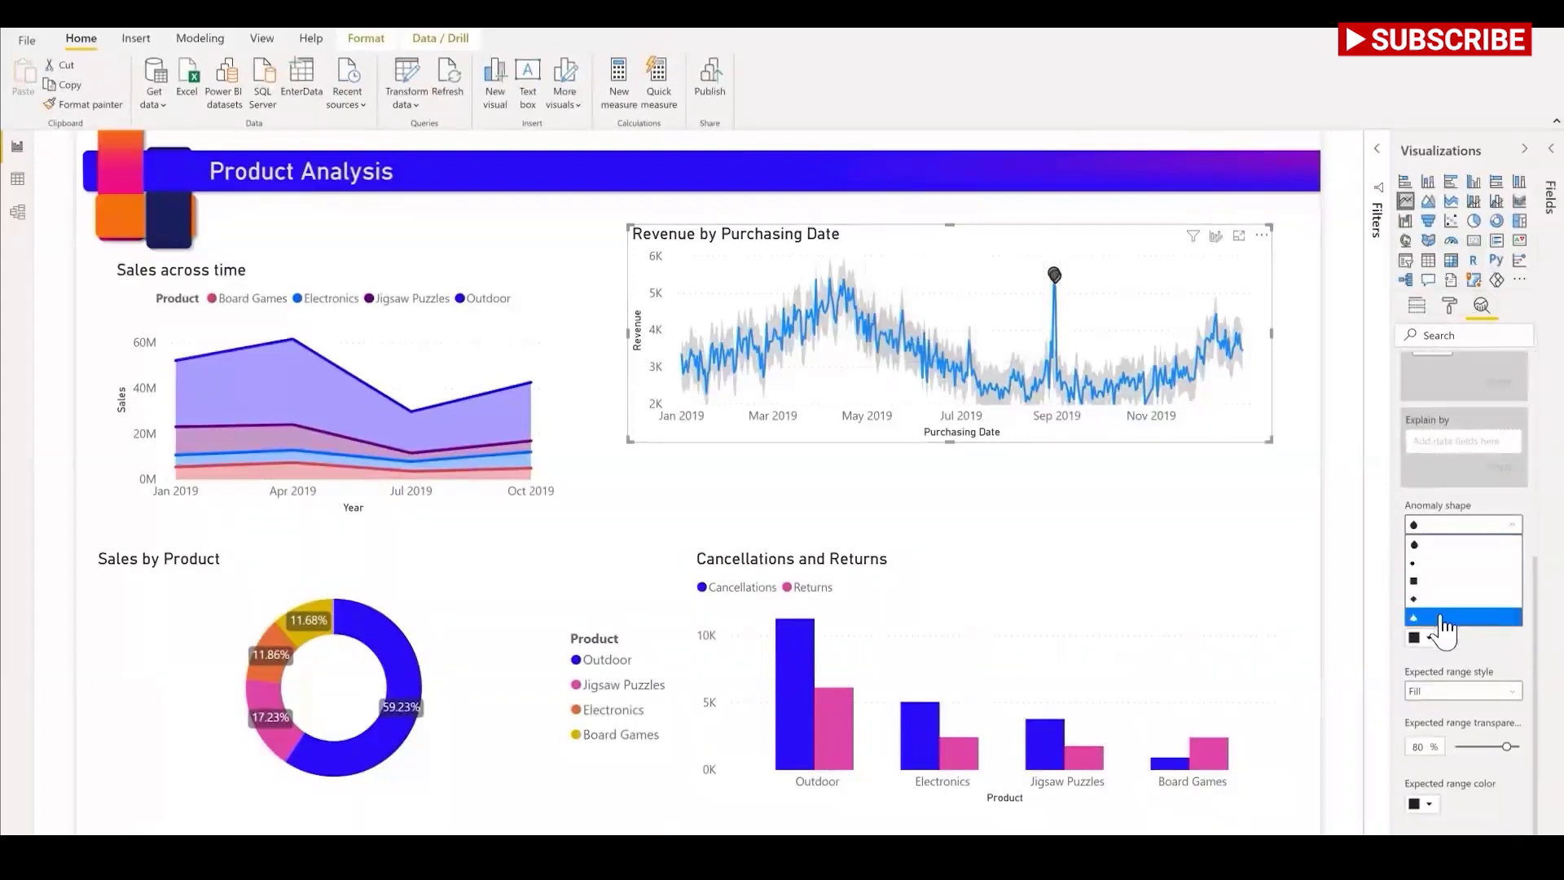
click(1440, 620)
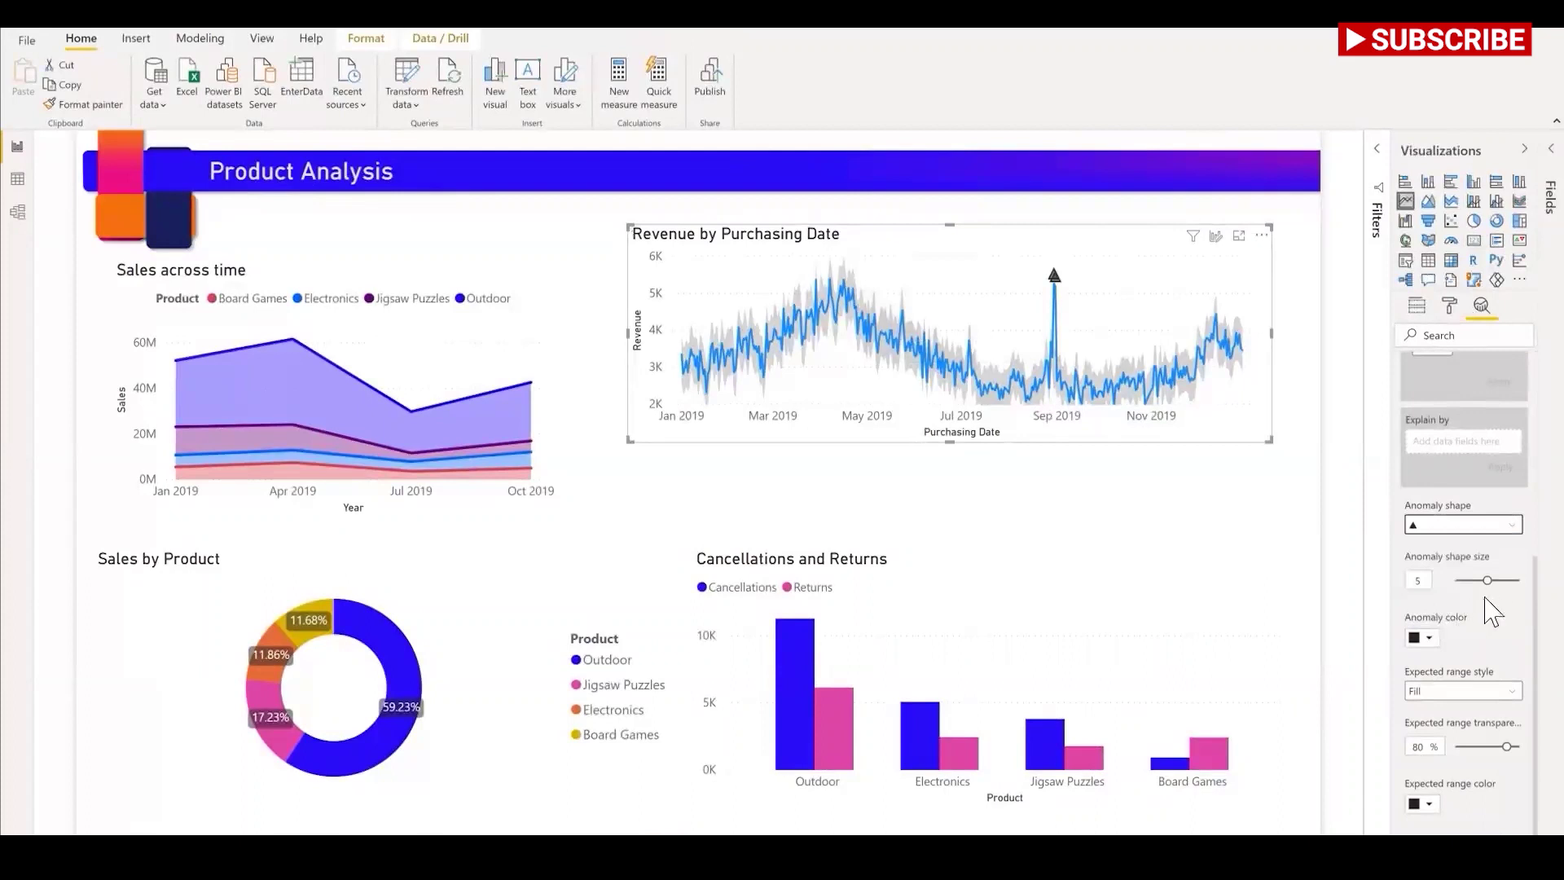
click(1426, 640)
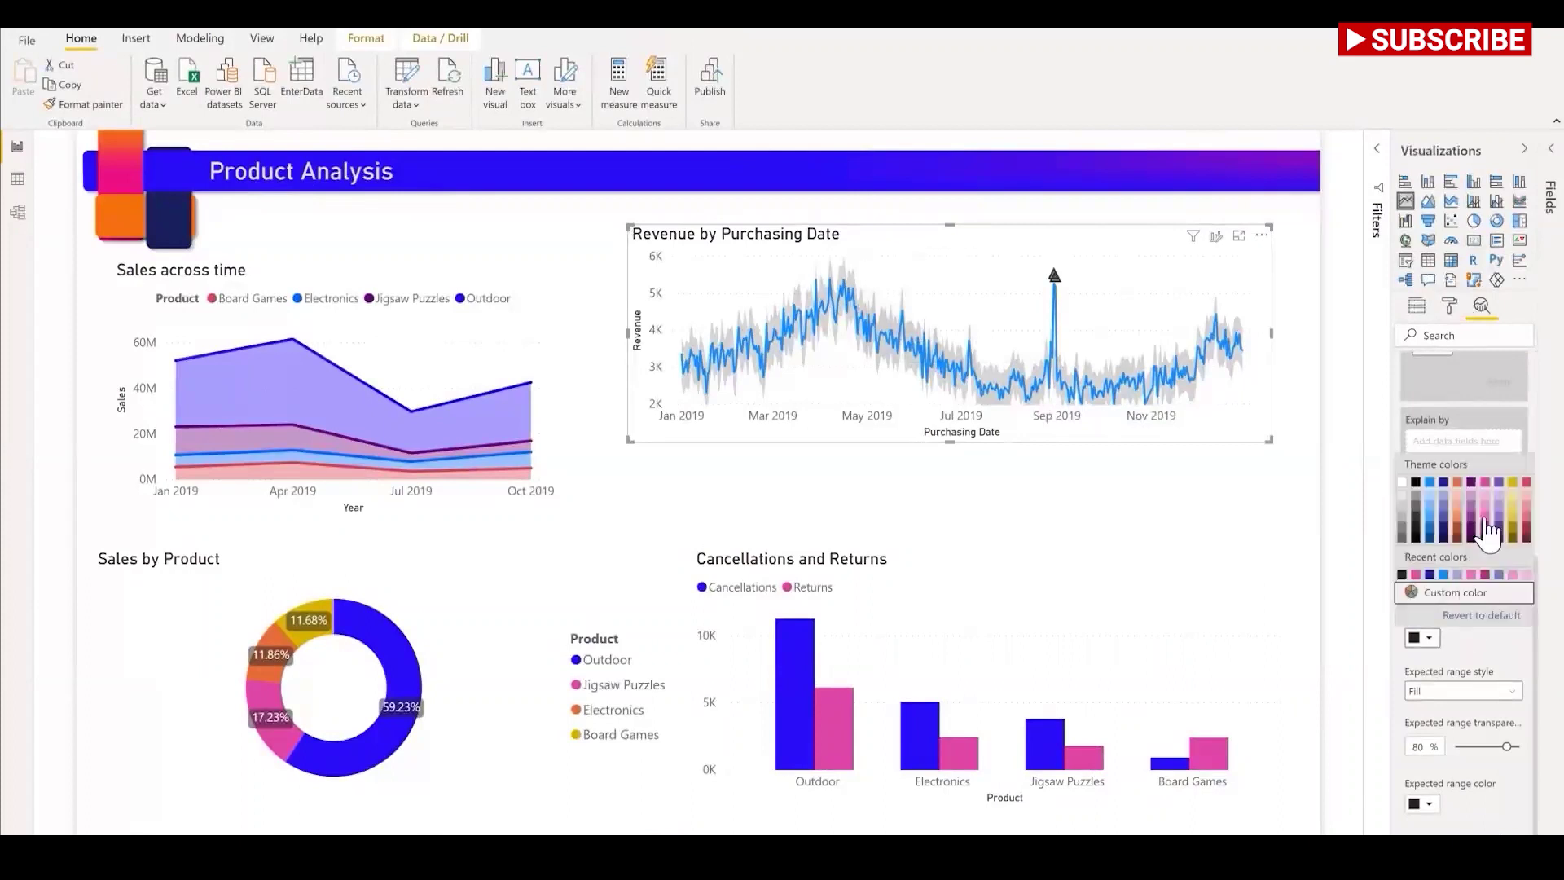
click(1485, 483)
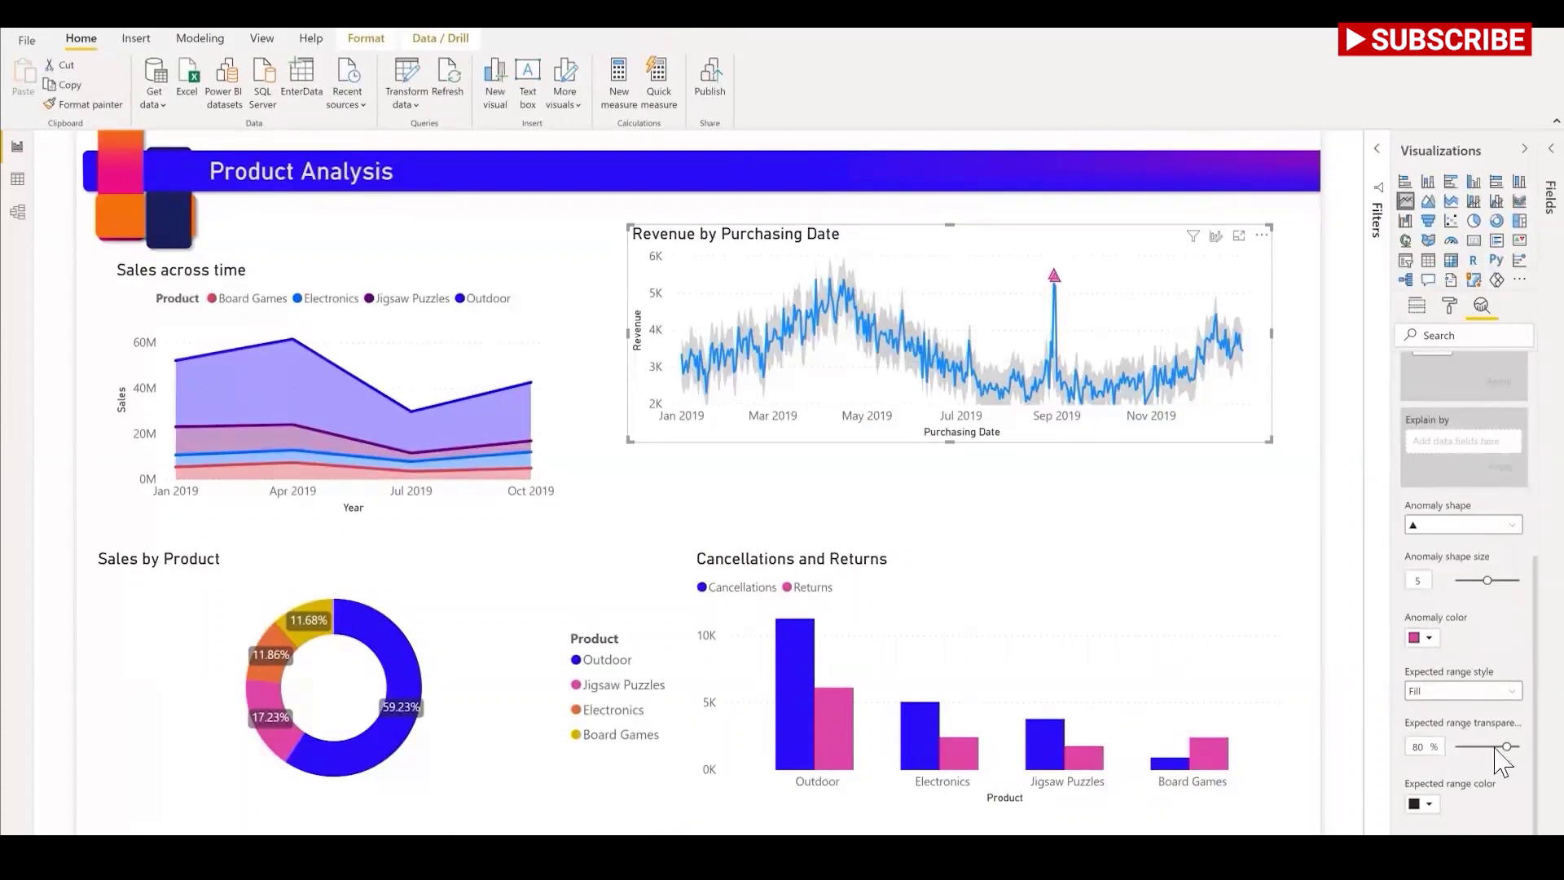
Step: Make the expected-range band lavender at 61% transparency and raise sensitivity to 93%
drag(1507, 746, 1494, 745)
click(1430, 804)
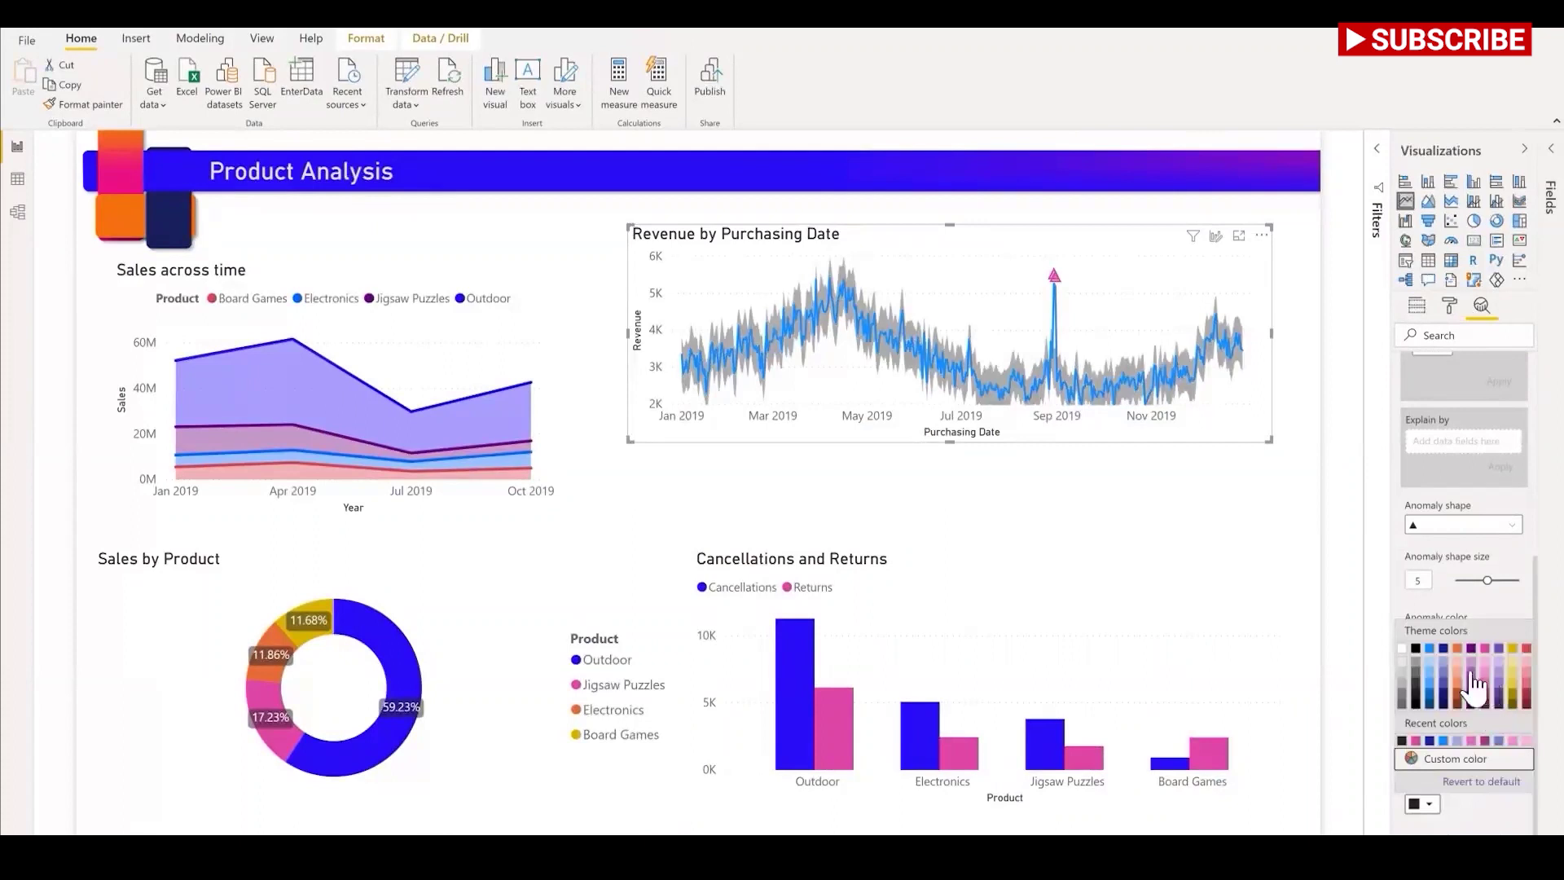
click(1445, 683)
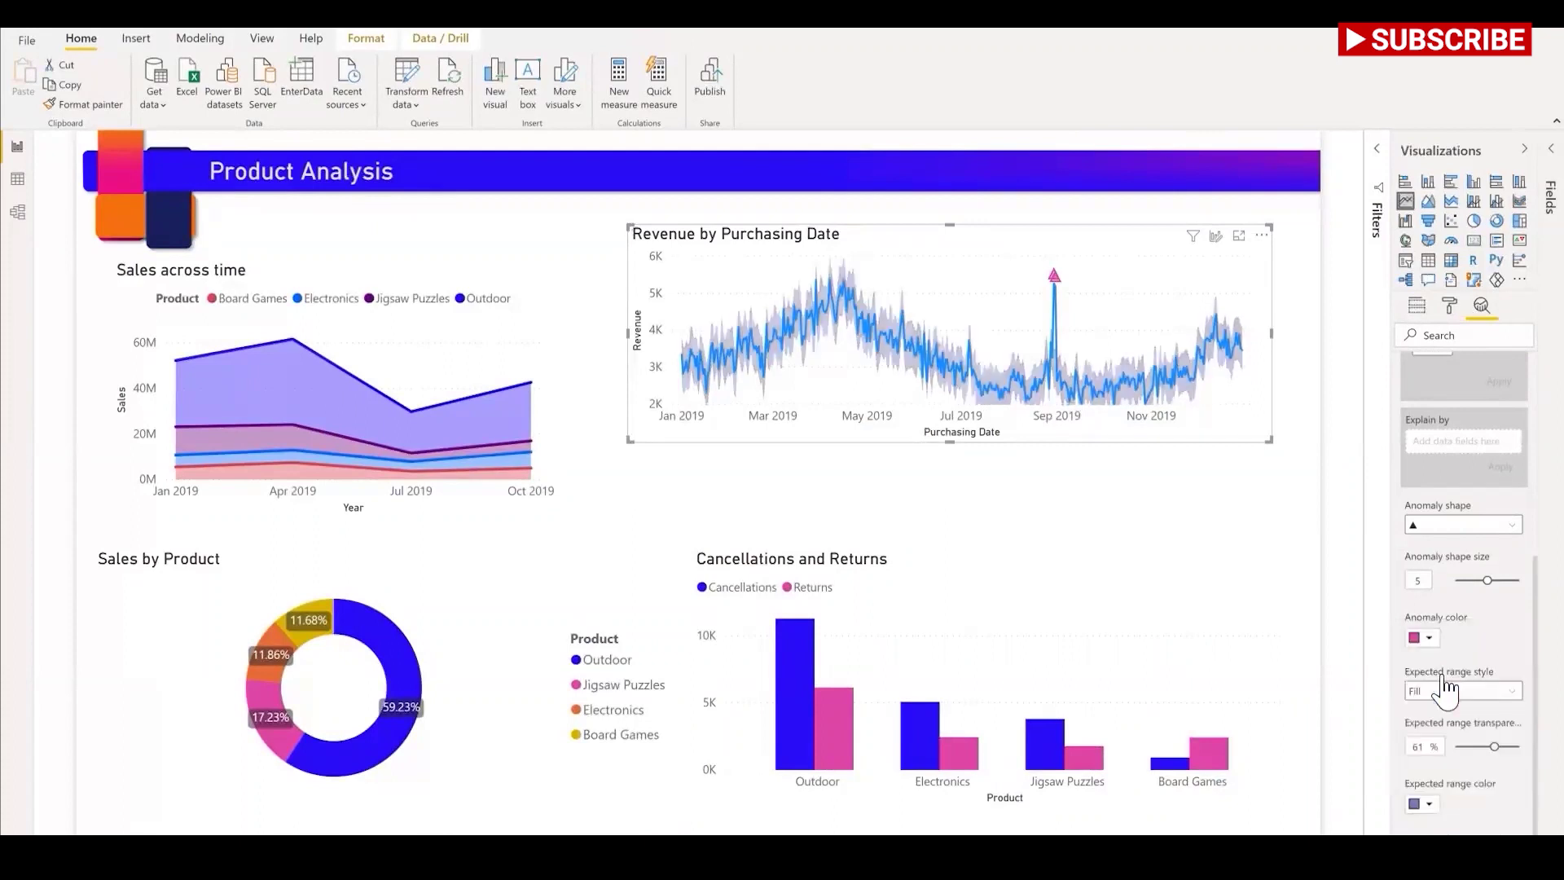
scroll(1476, 503, up, 2)
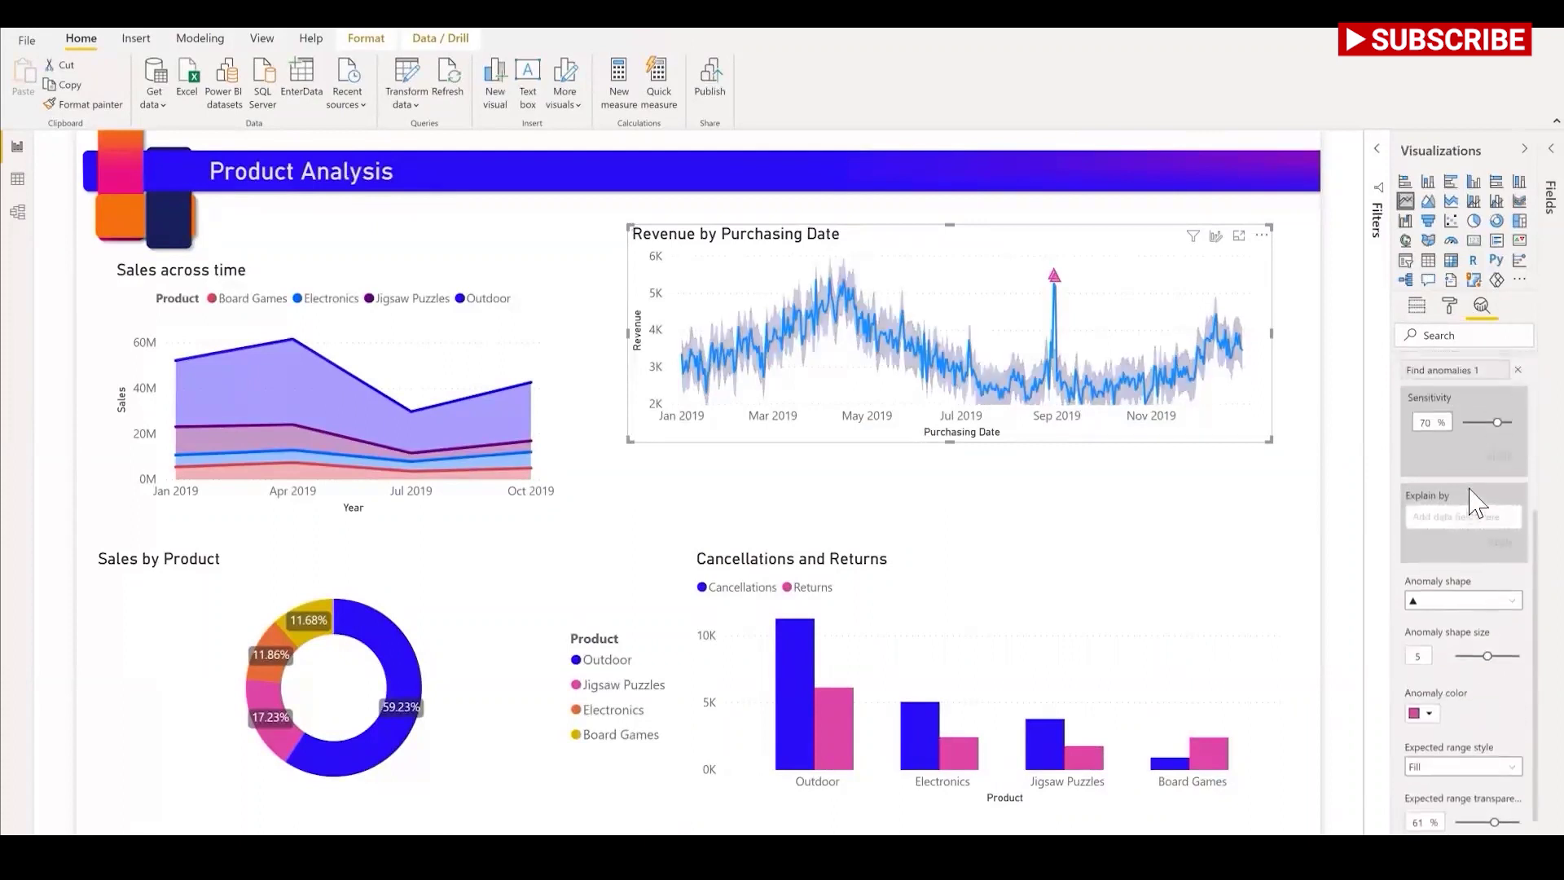
scroll(1476, 503, up, 3)
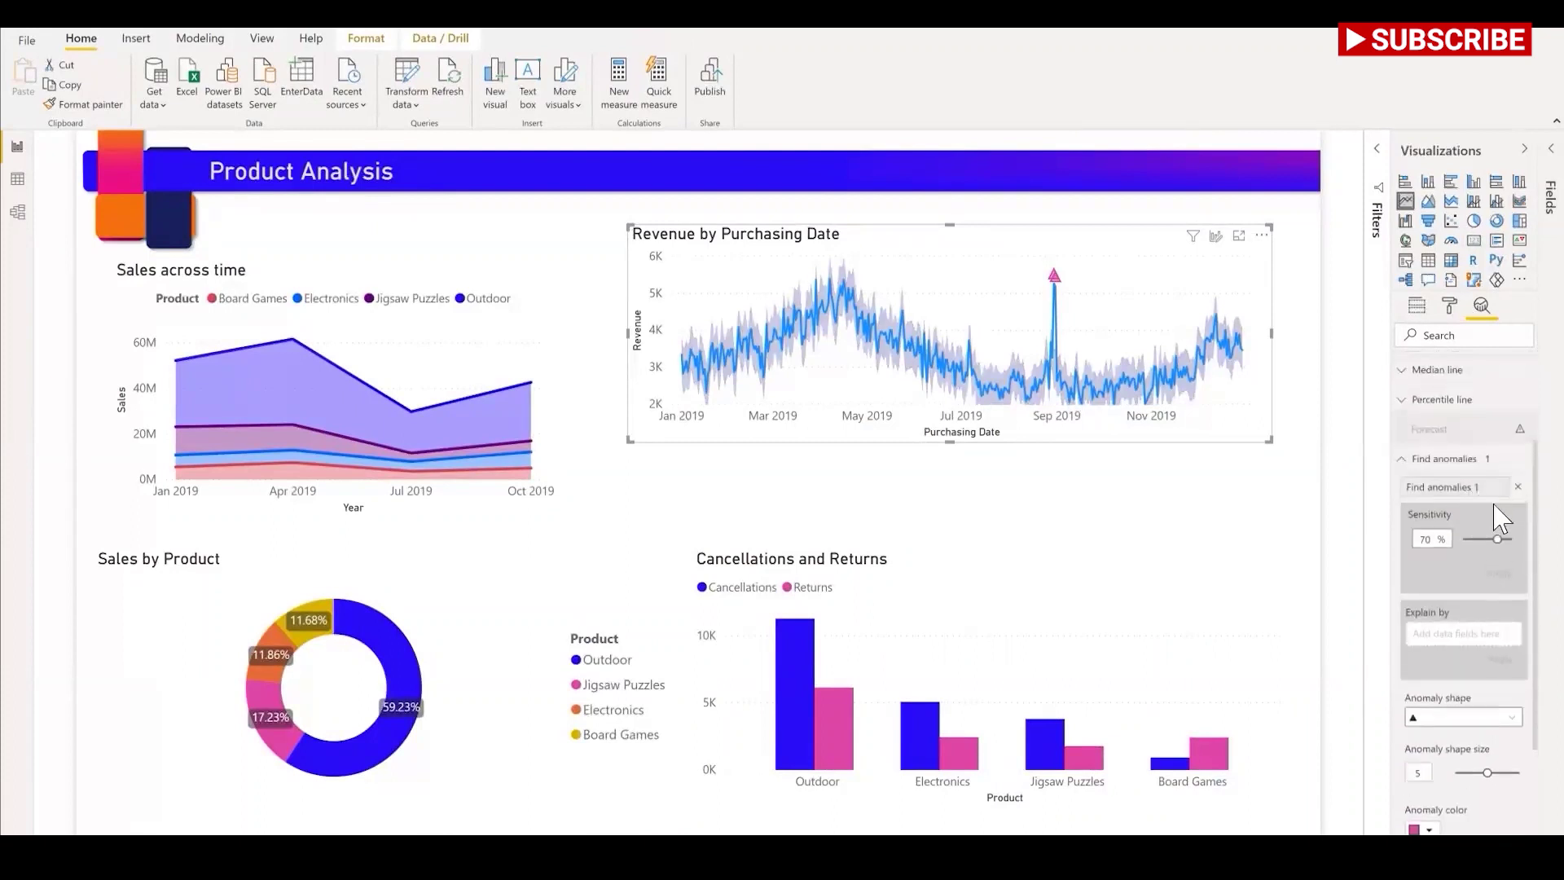
drag(1497, 539, 1508, 539)
Step: Apply 93% sensitivity, then lower it to 69% and apply again
click(1501, 576)
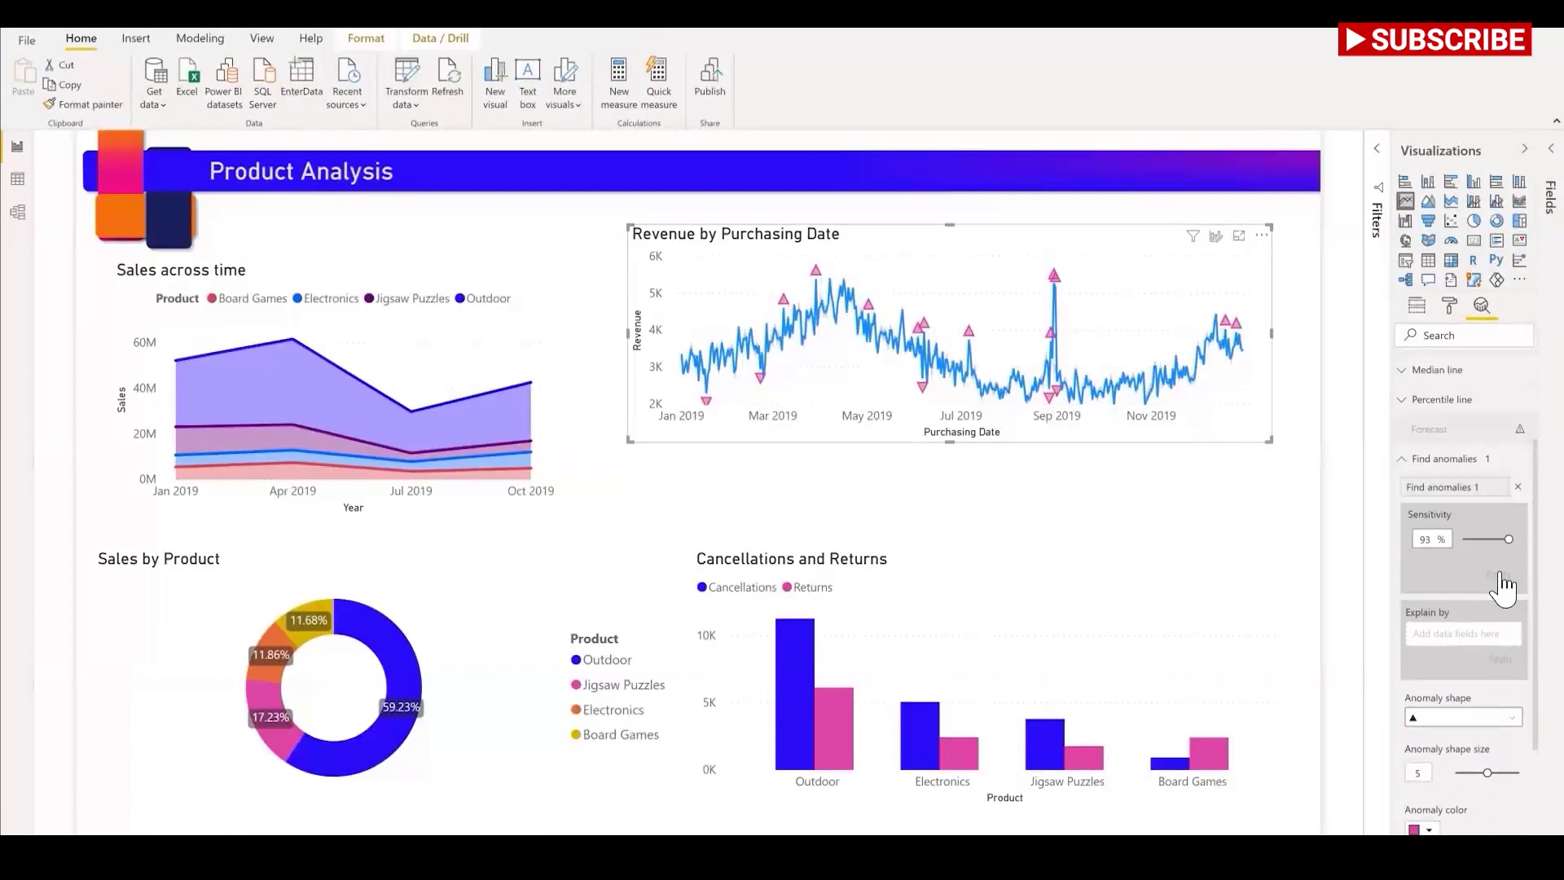
drag(1509, 540, 1496, 540)
click(1500, 576)
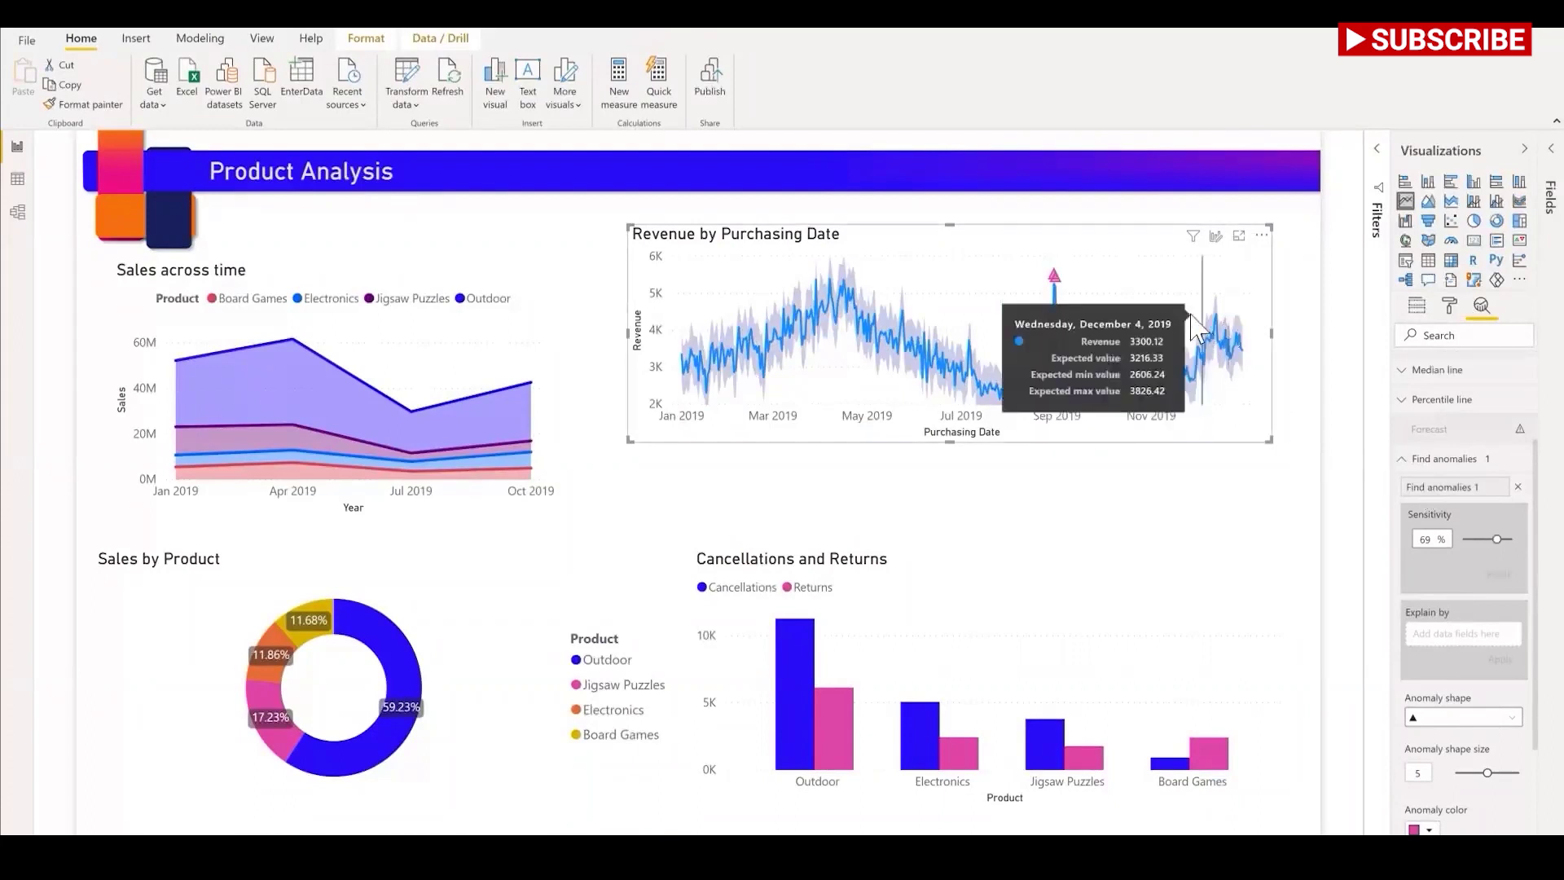
Step: Open the August 30, 2019 anomaly's explanations and expand 'Repeat customer is Yes'
click(1054, 277)
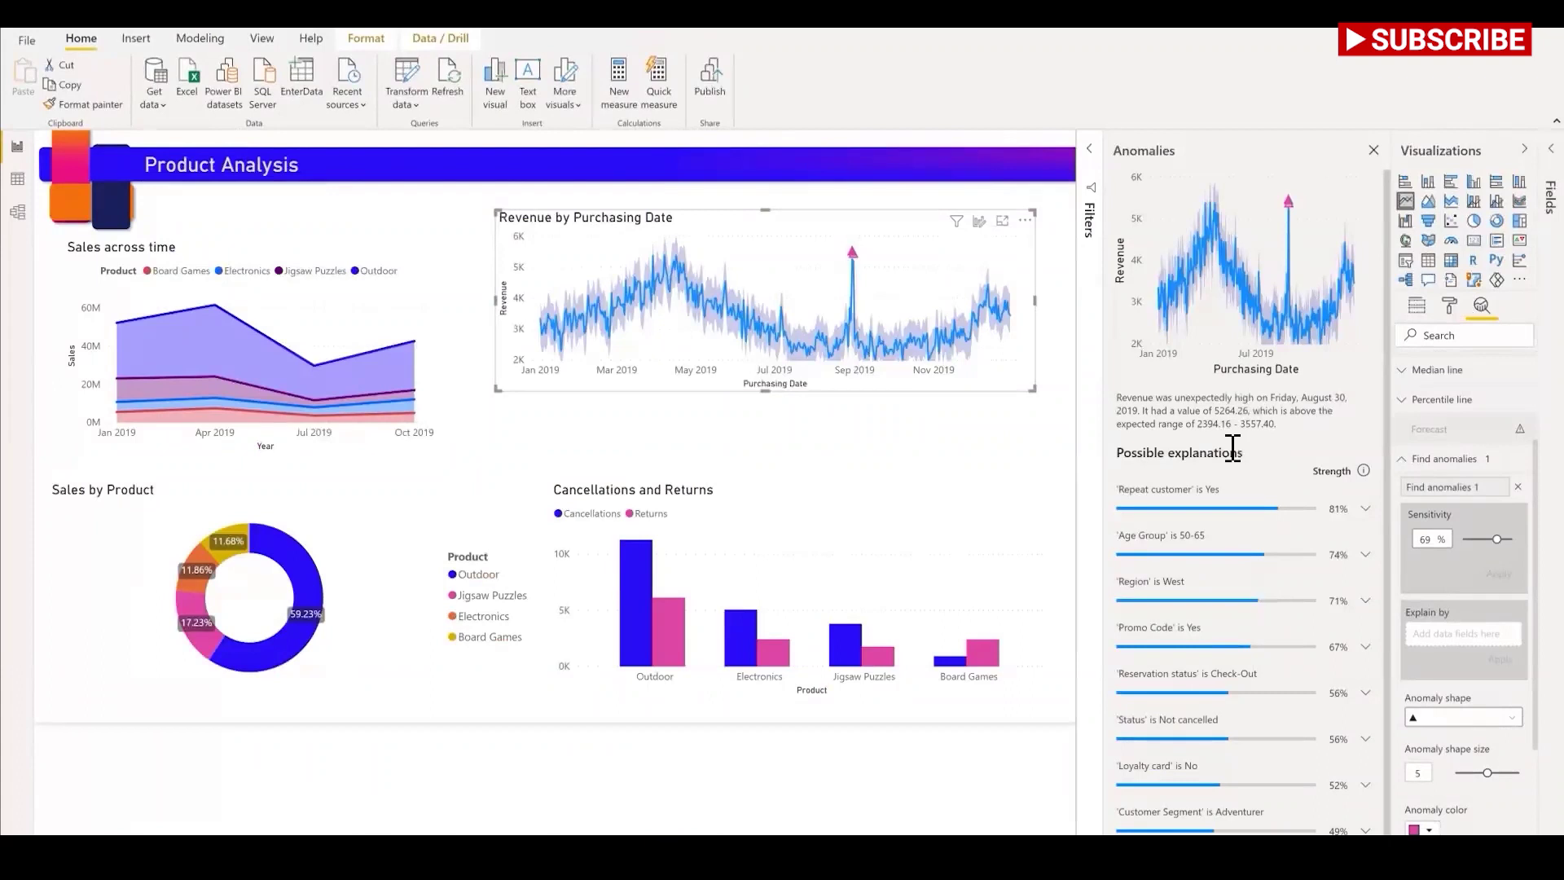
scroll(1253, 560, down, 1)
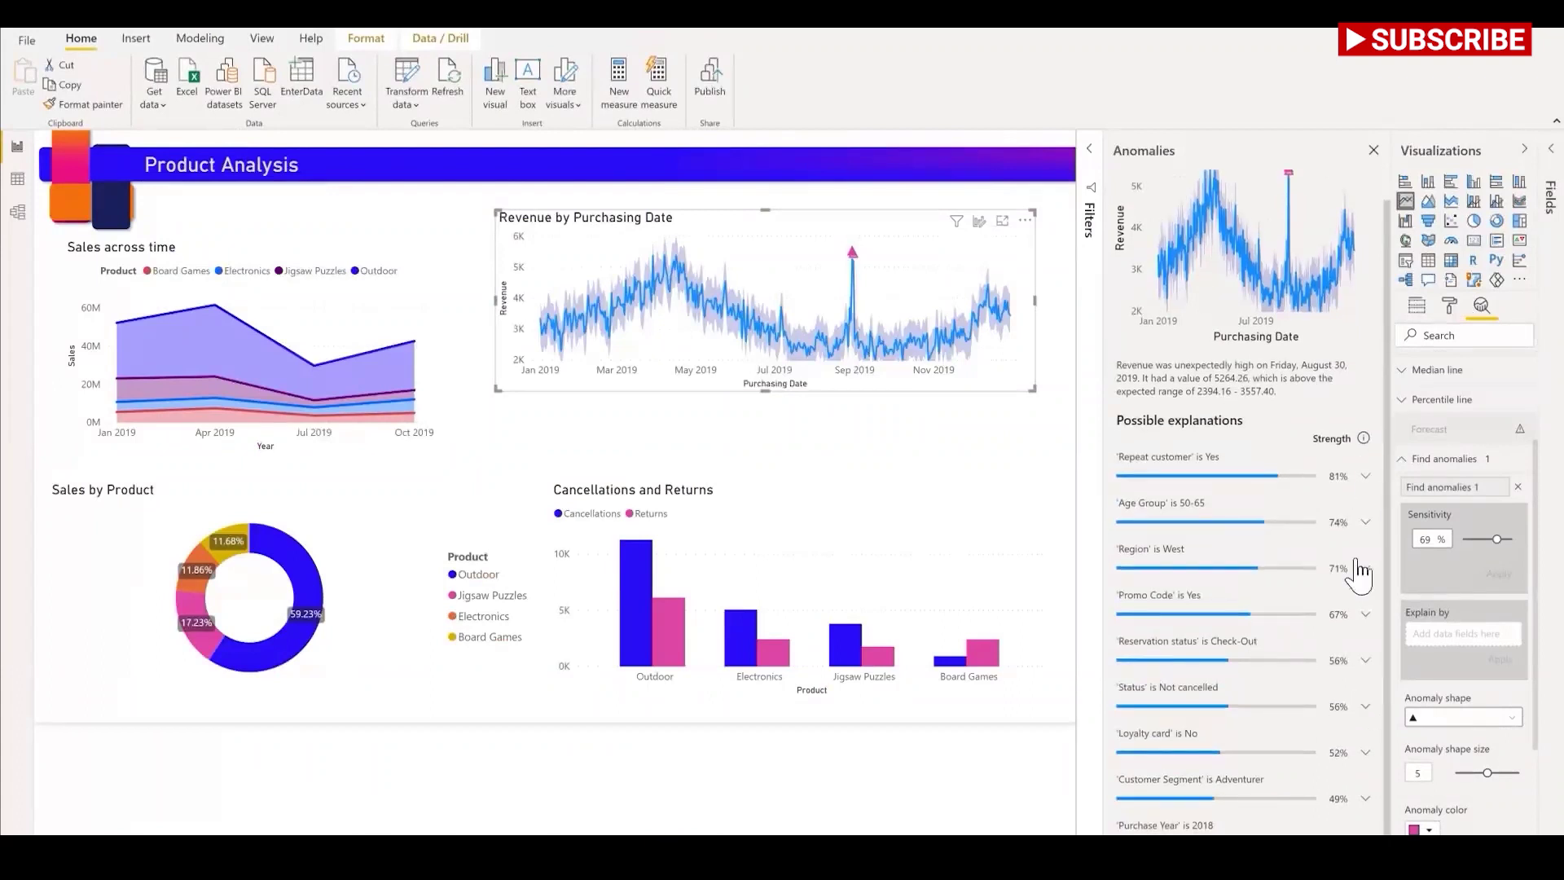
click(1366, 476)
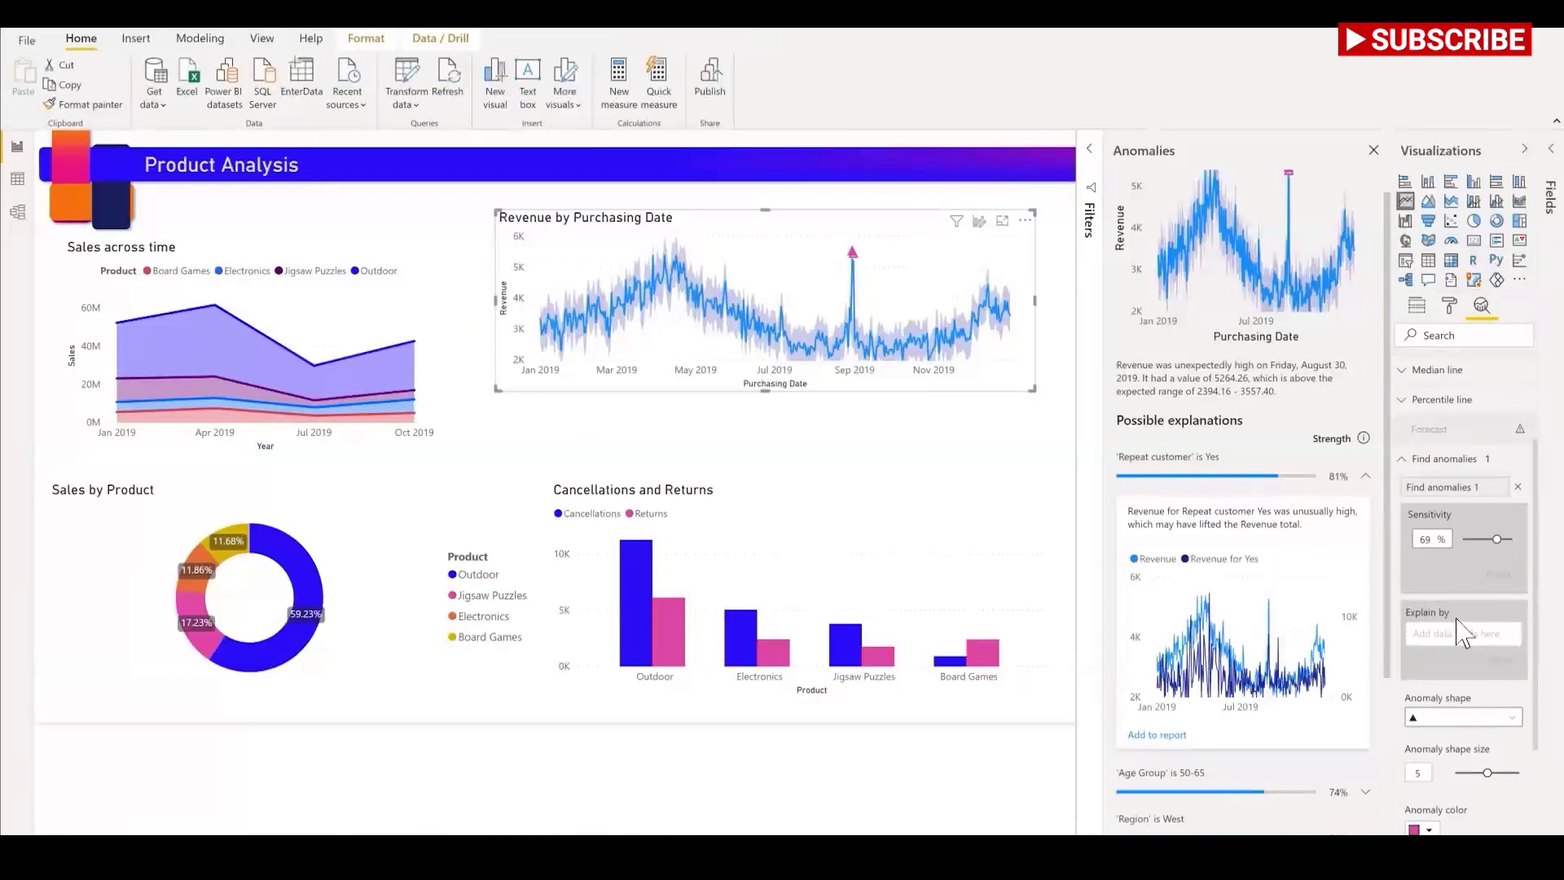
Step: Explain the anomaly by Online Sales City and Seller, showing Seawynne (97%) and Northwind Traders (92%)
click(1551, 171)
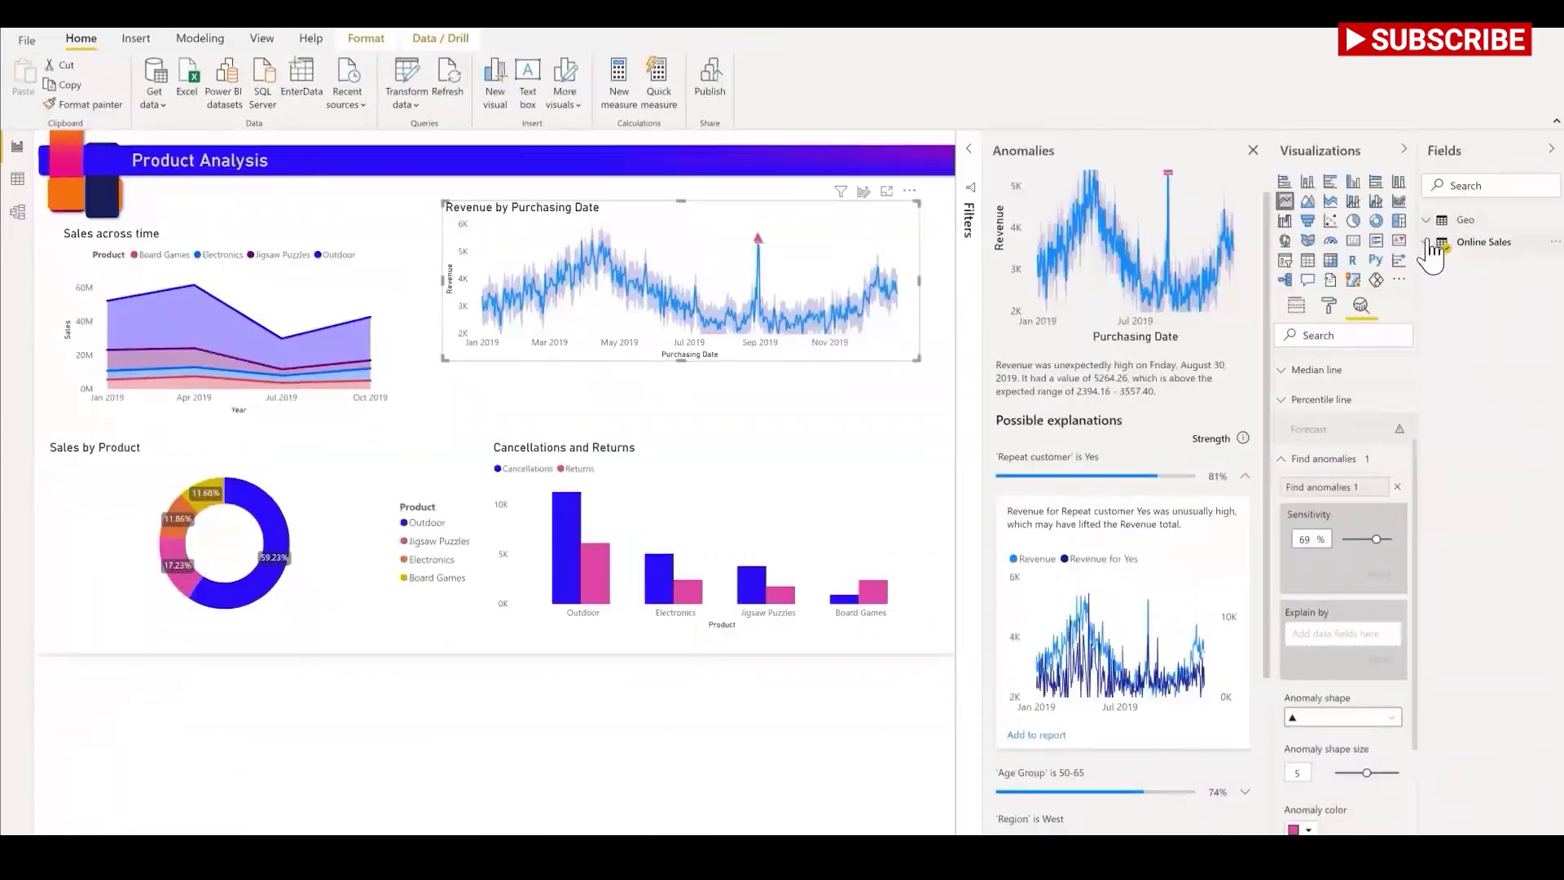
click(1431, 244)
scroll(1459, 448, down, 3)
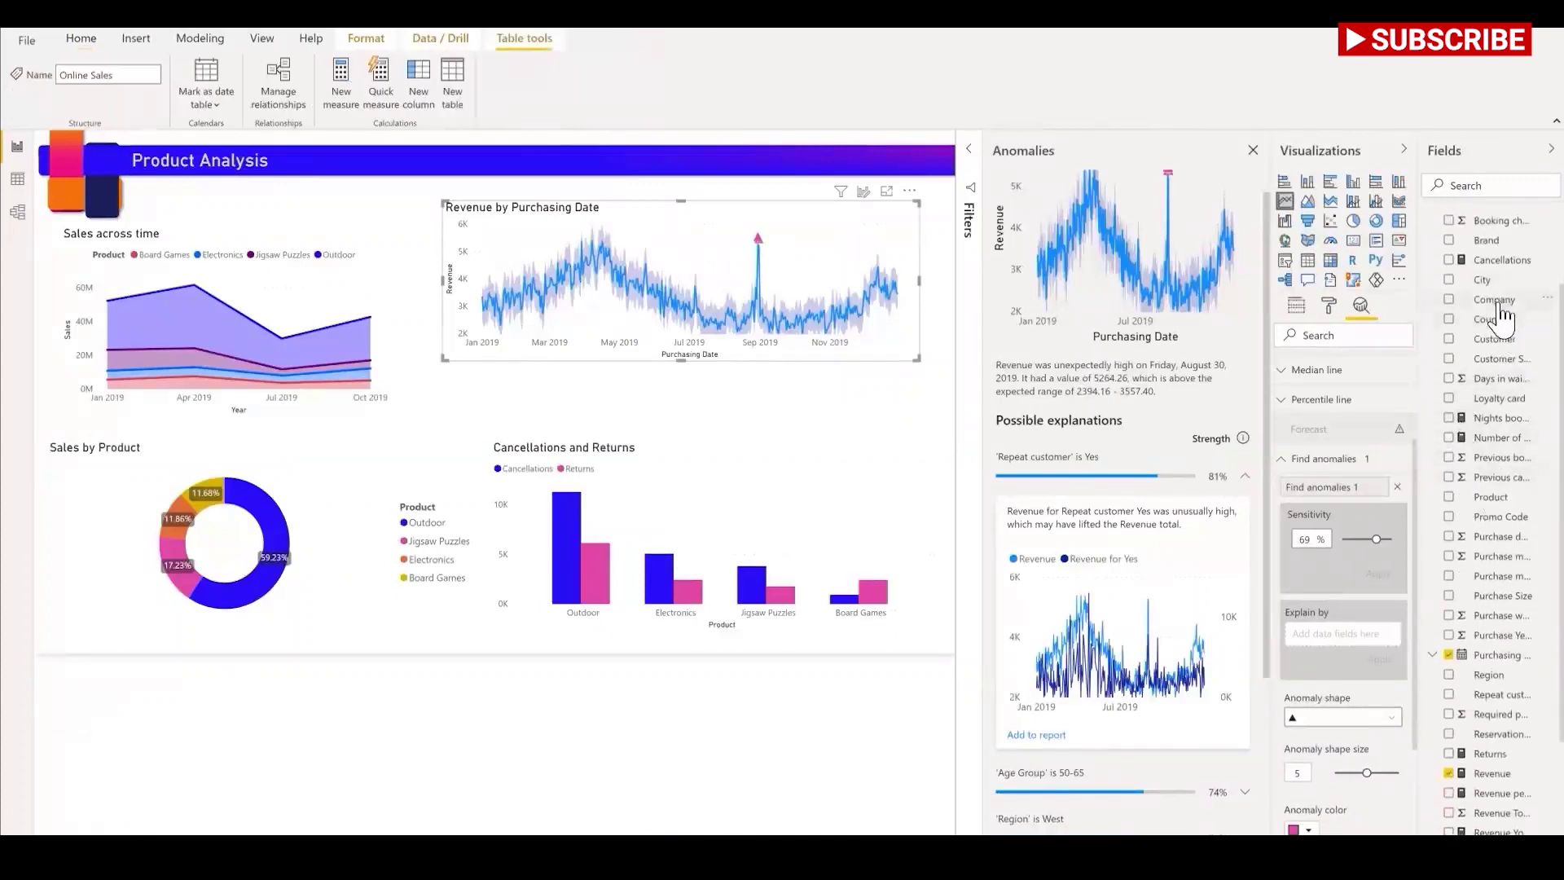
drag(1481, 281, 1345, 640)
scroll(1502, 778, down, 1)
scroll(1501, 778, down, 2)
drag(1491, 795, 1355, 644)
click(1381, 696)
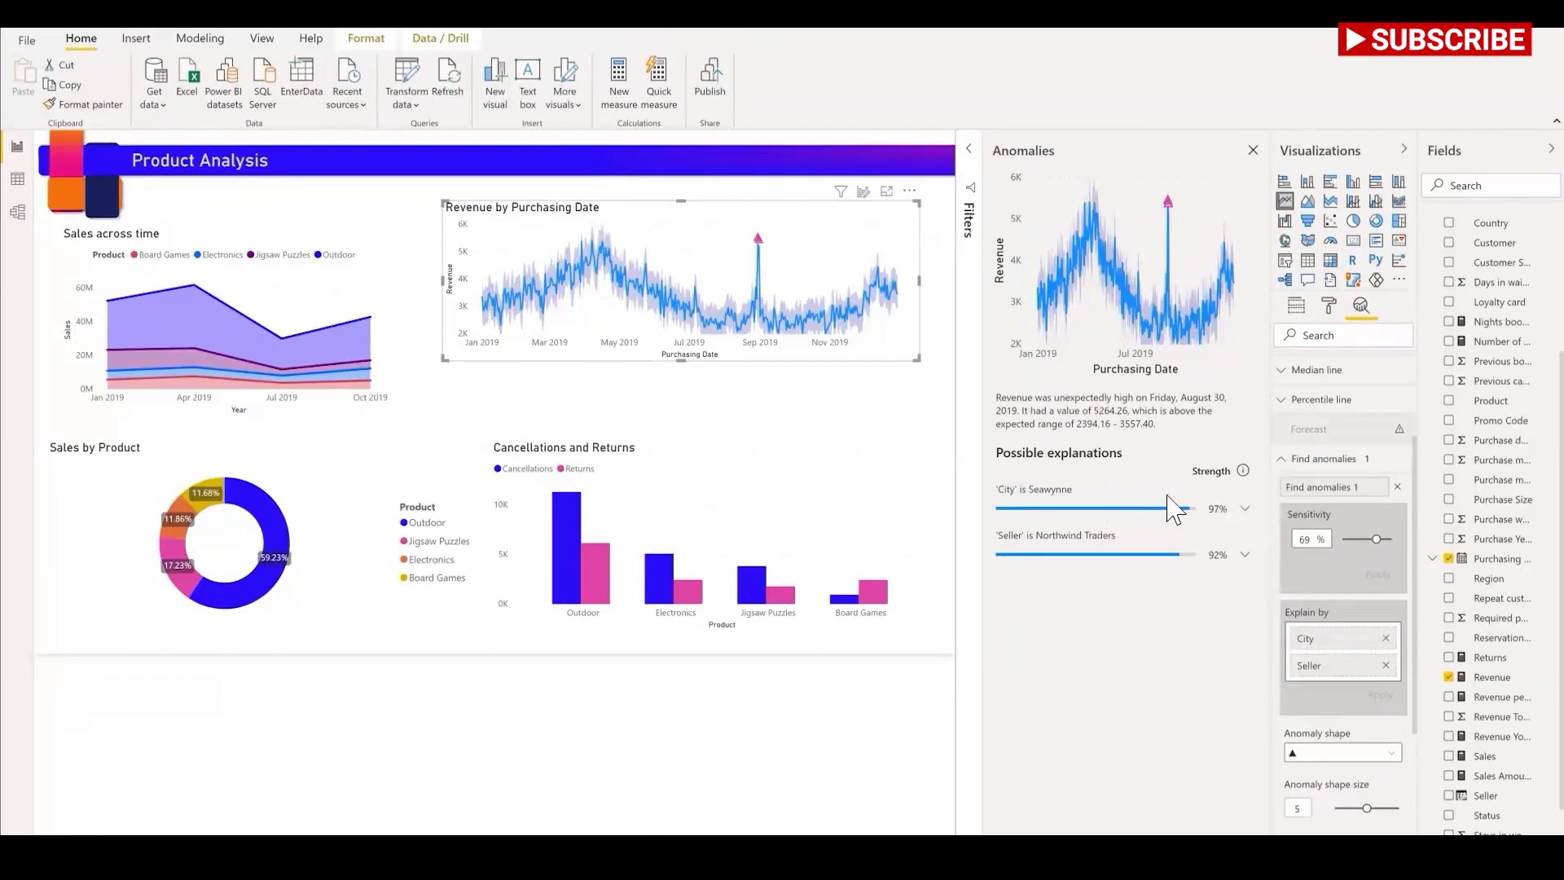
Step: Add the 'Seller is Northwind Traders' revenue by Purchasing Date chart to the report and widen it
click(1244, 557)
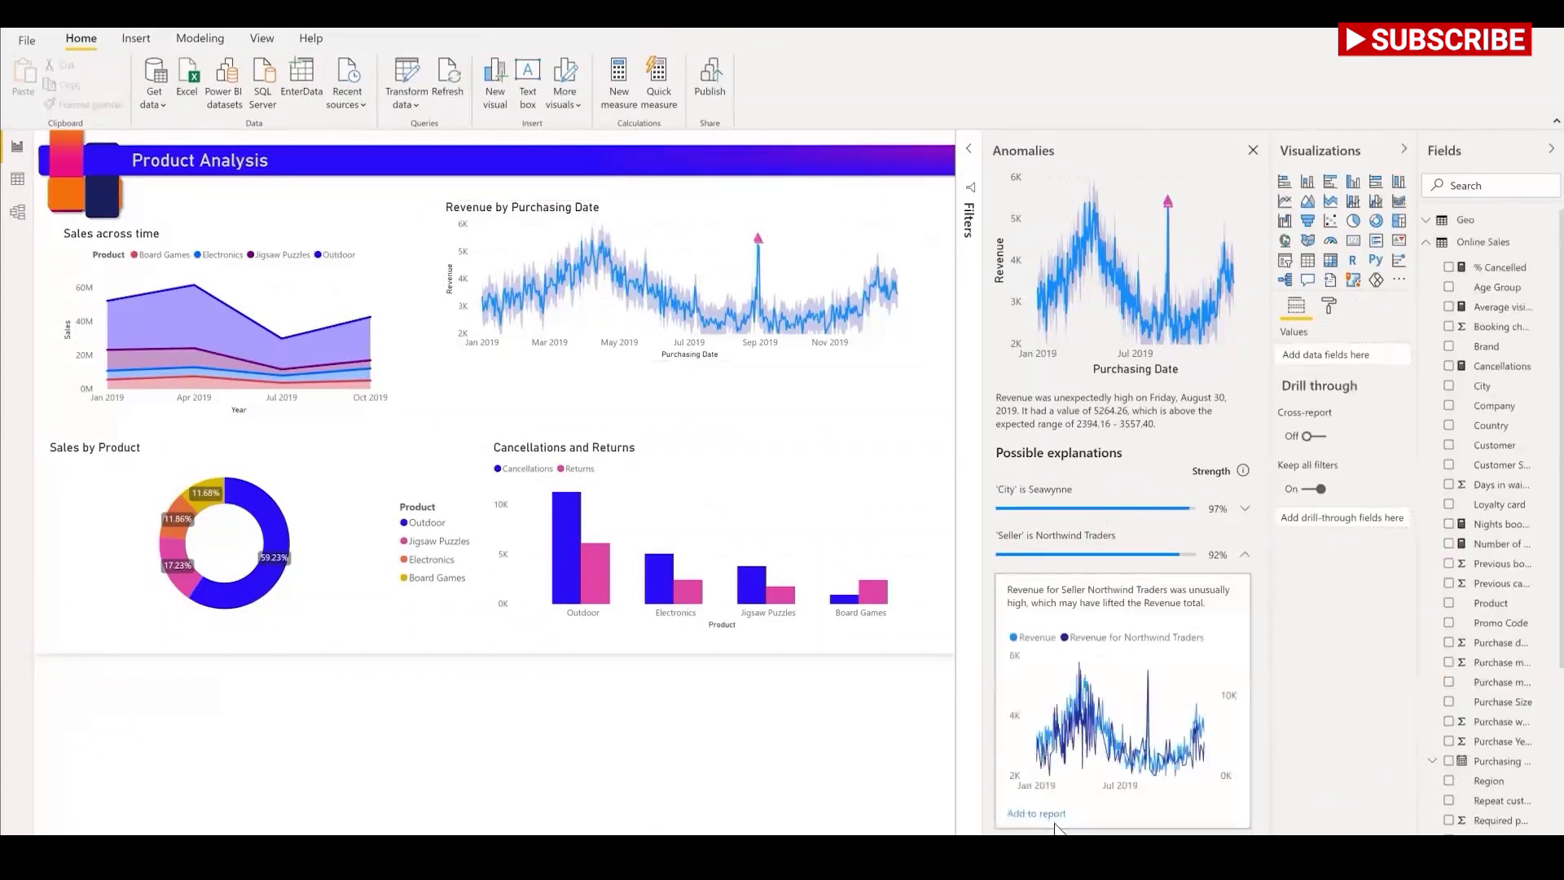
click(1043, 813)
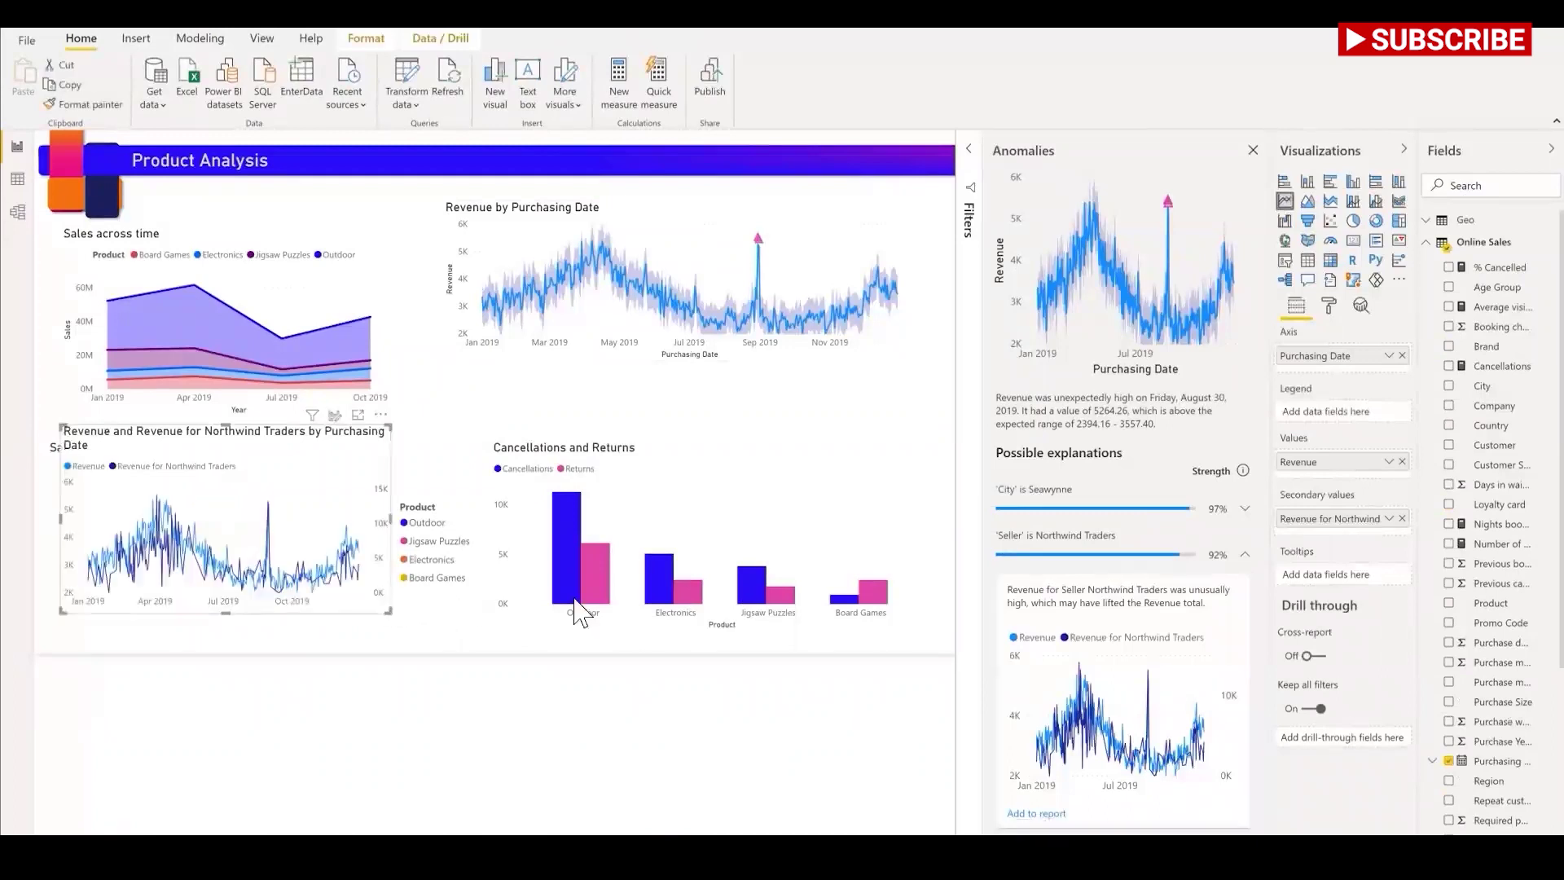
drag(698, 615, 873, 612)
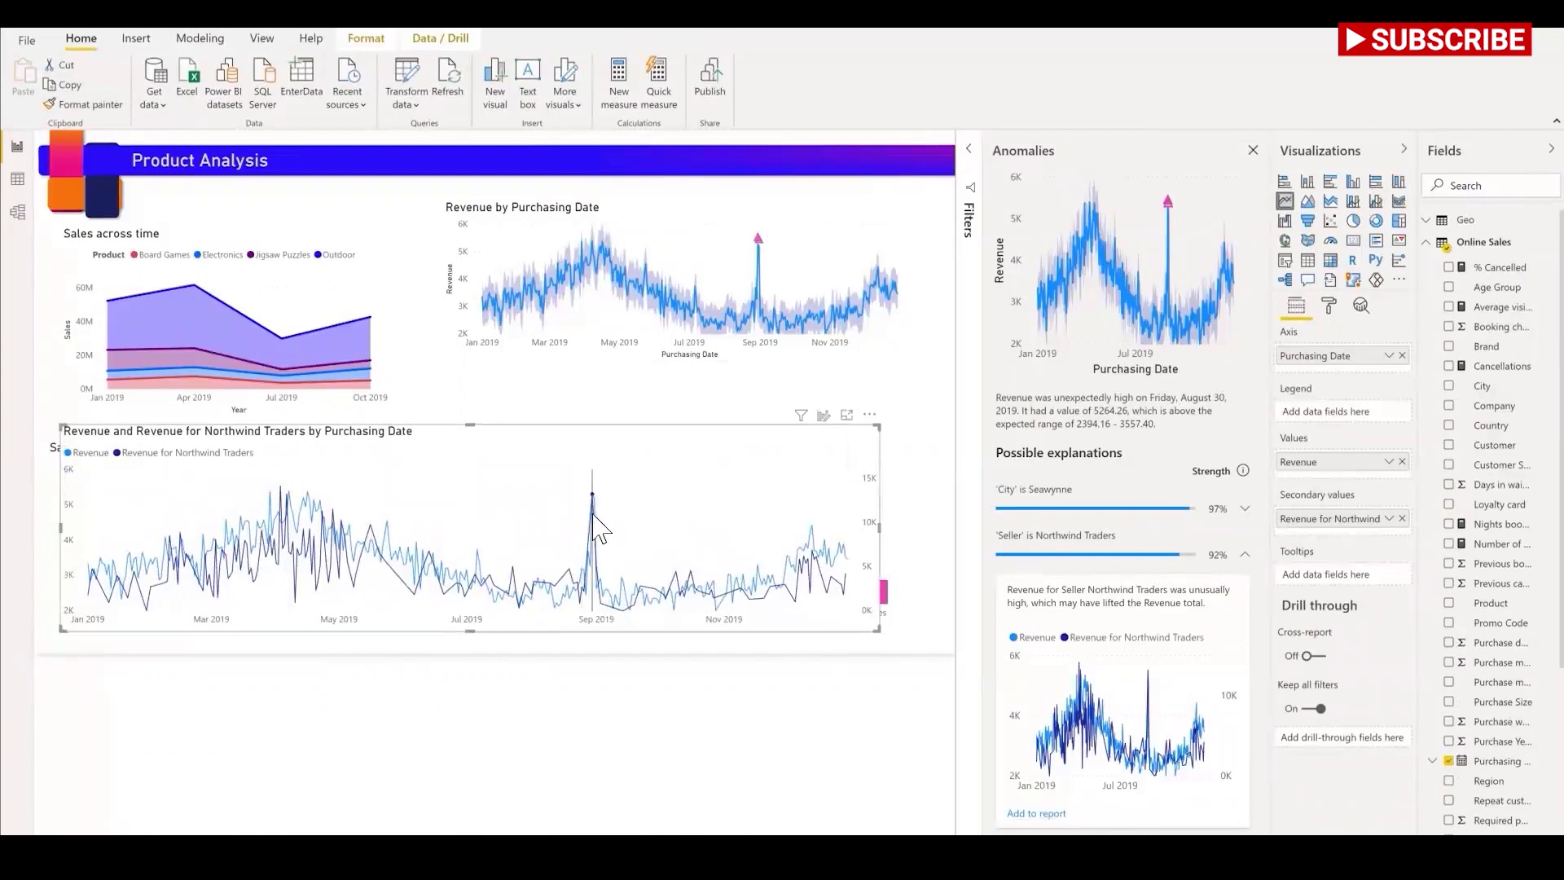
mouse_move(593, 516)
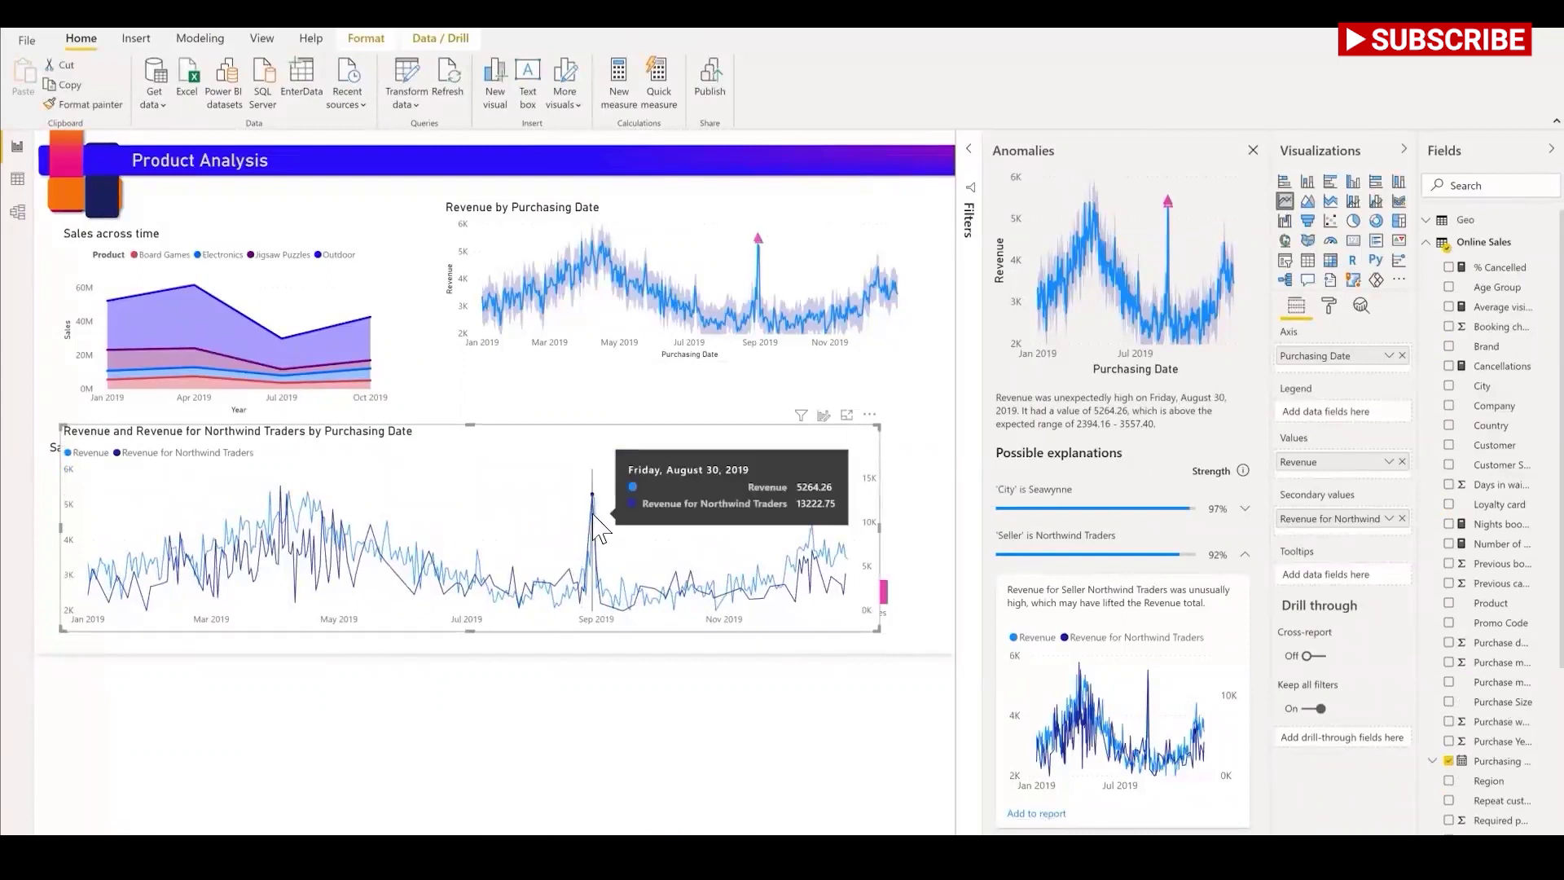